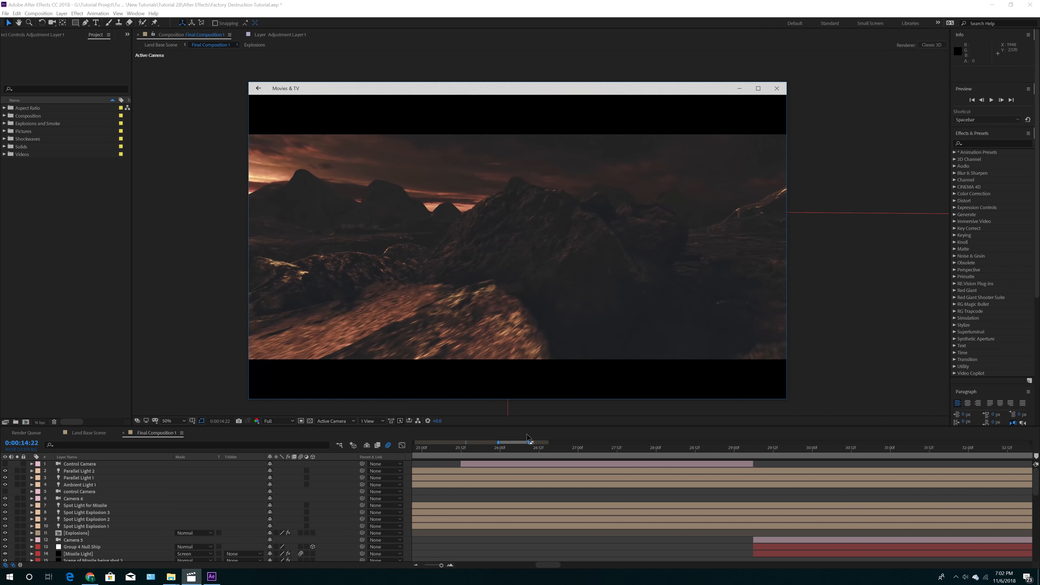
Switch to Chrome and go through the After Effects and Element 3D product pages to the Quixel Megascans site.
click(90, 576)
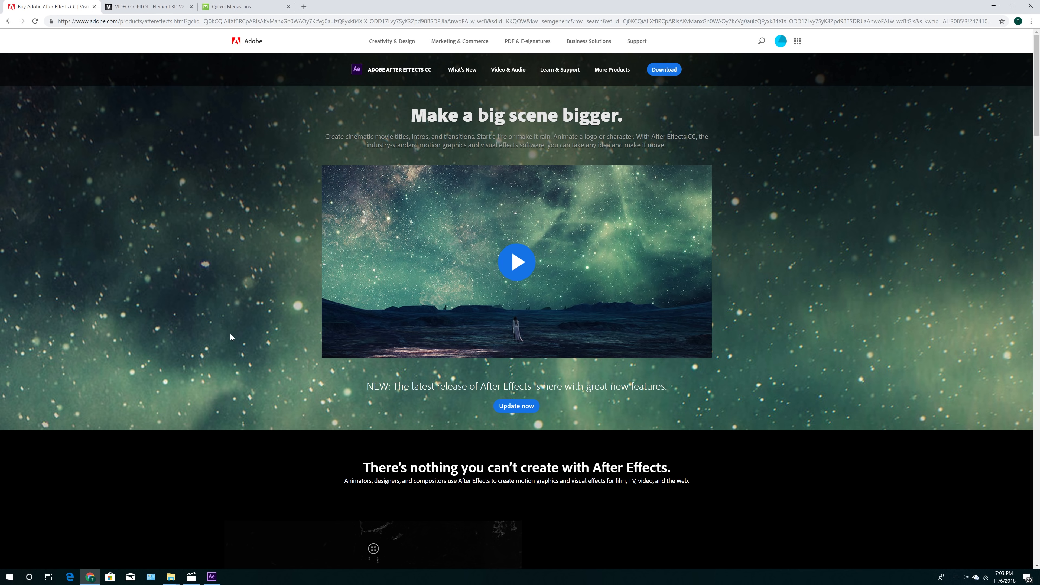
click(145, 6)
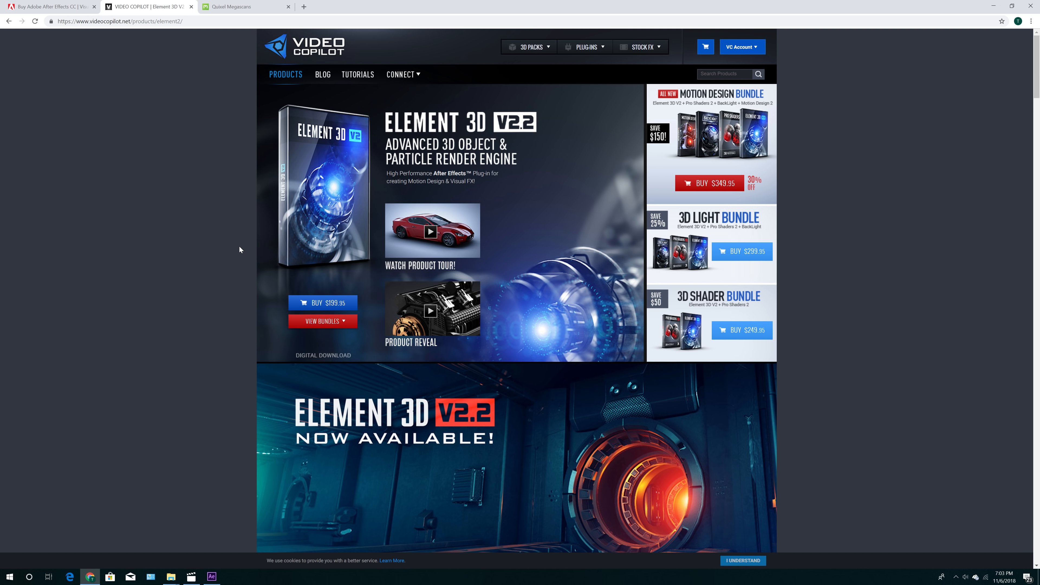
key(ctrl+Tab)
Examine the Quixel Megascans home page and its asset library sections, and return to After Effects.
scroll(271, 255, up, 15)
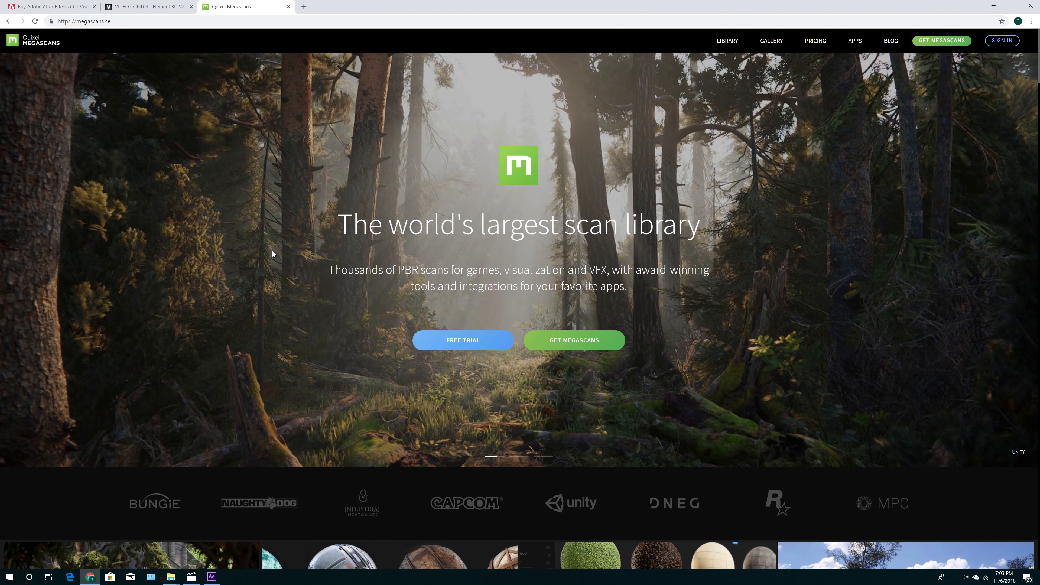
scroll(272, 251, down, 10)
scroll(272, 250, down, 4)
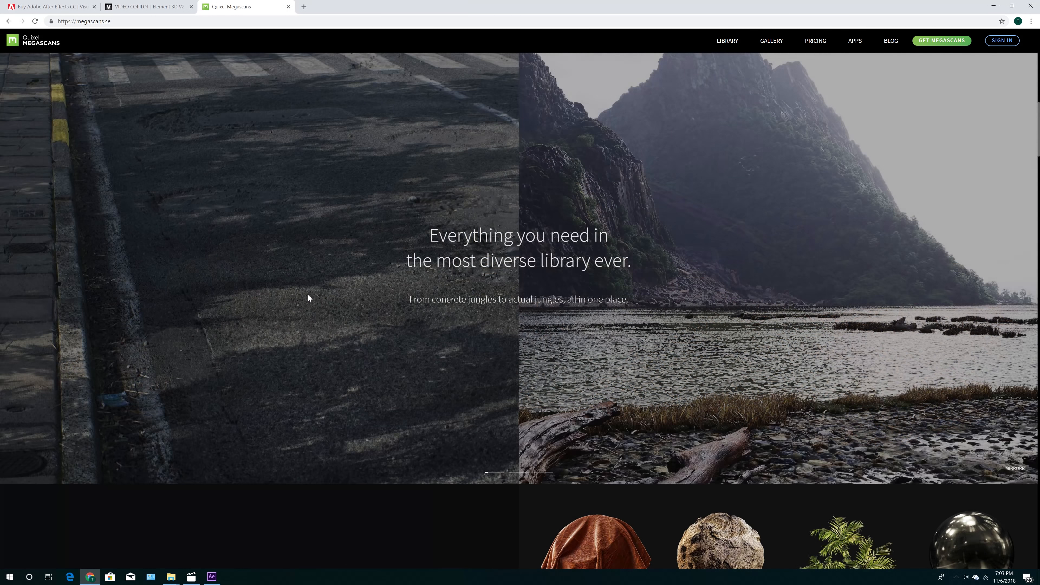
scroll(657, 364, down, 10)
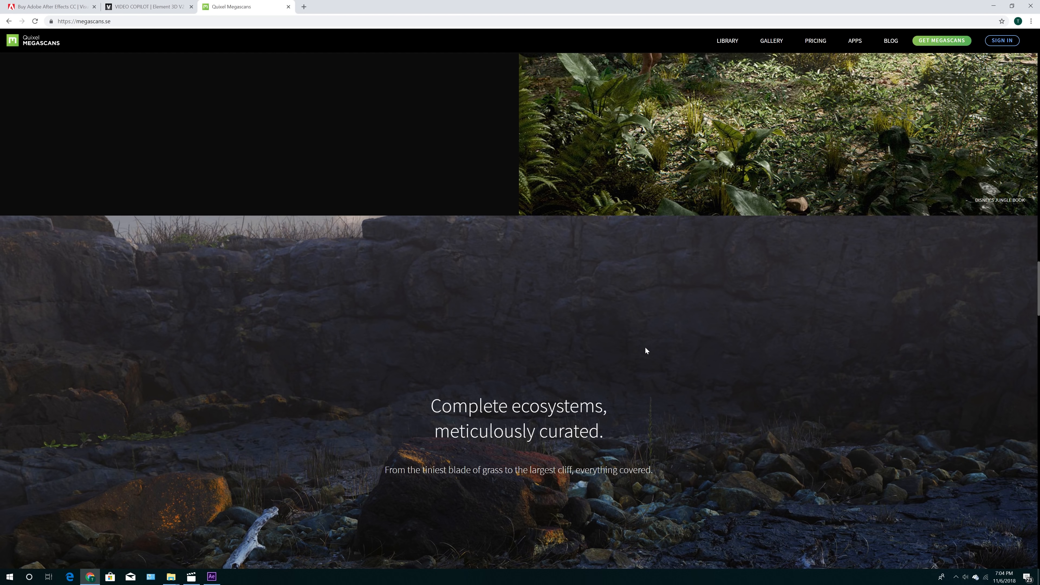
scroll(635, 350, down, 3)
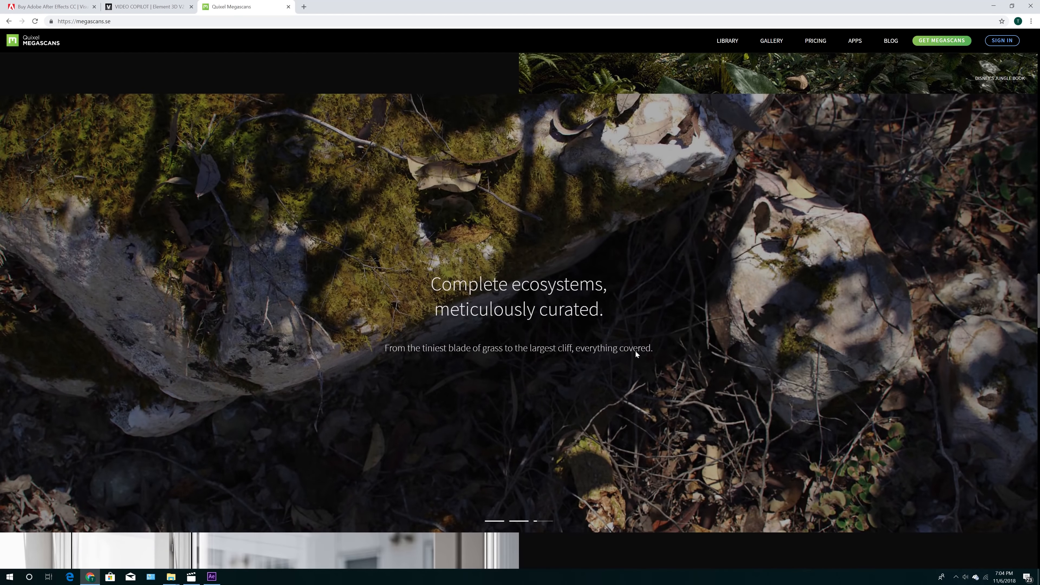
scroll(635, 350, down, 6)
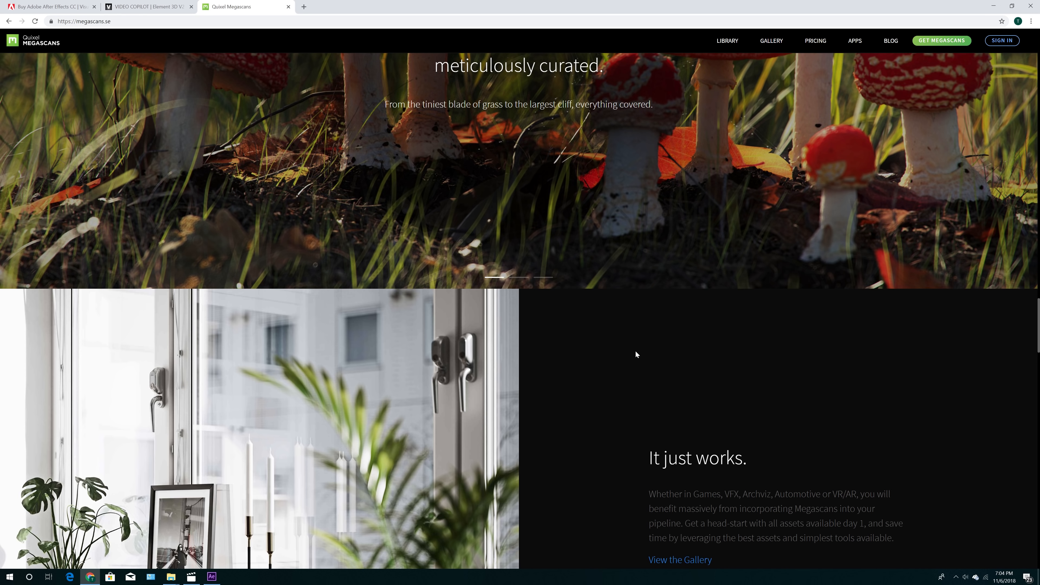
scroll(635, 350, up, 10)
scroll(635, 349, up, 15)
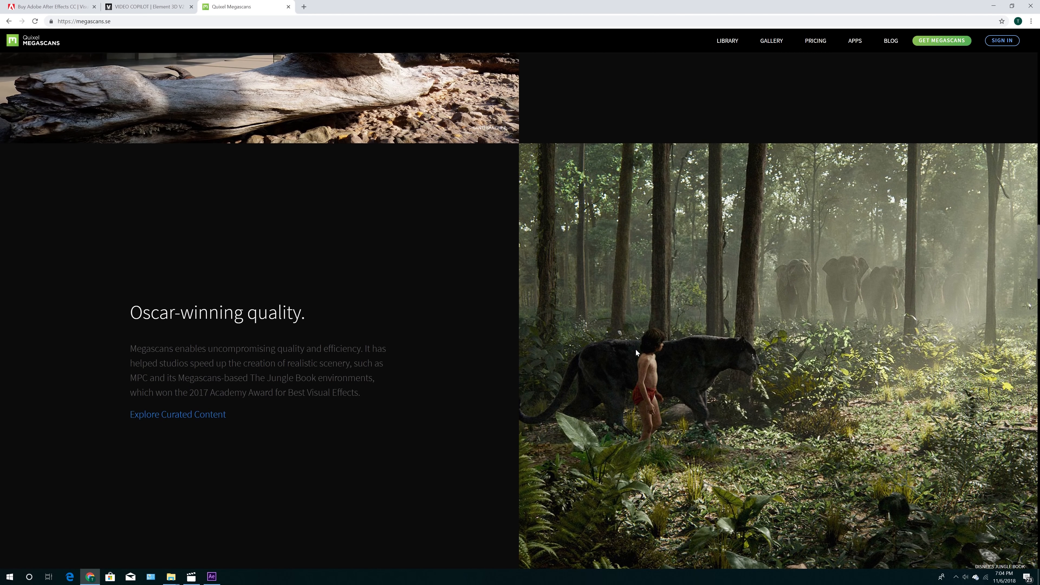
scroll(634, 347, up, 10)
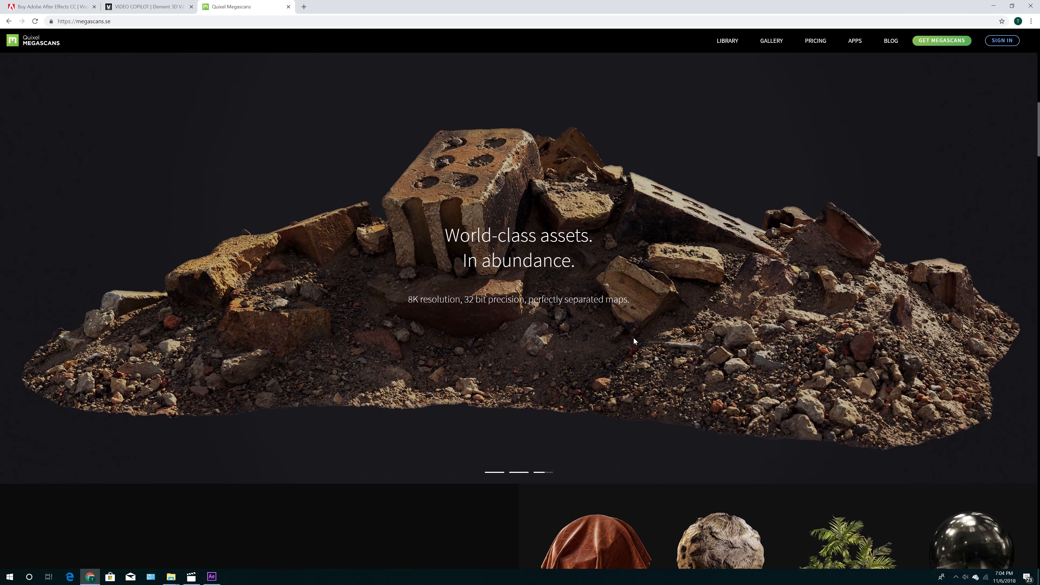
scroll(634, 338, up, 10)
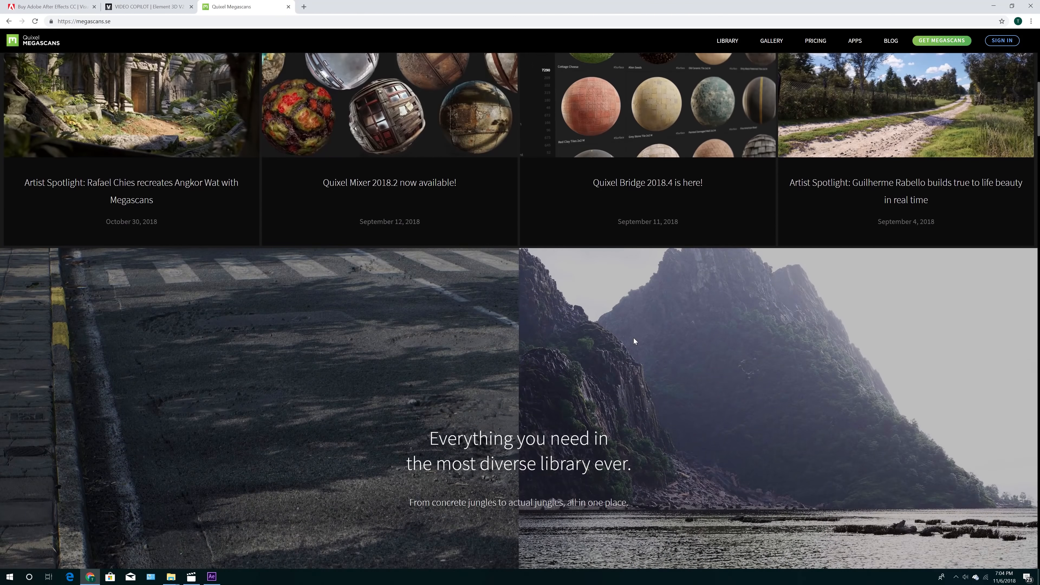
scroll(634, 338, up, 6)
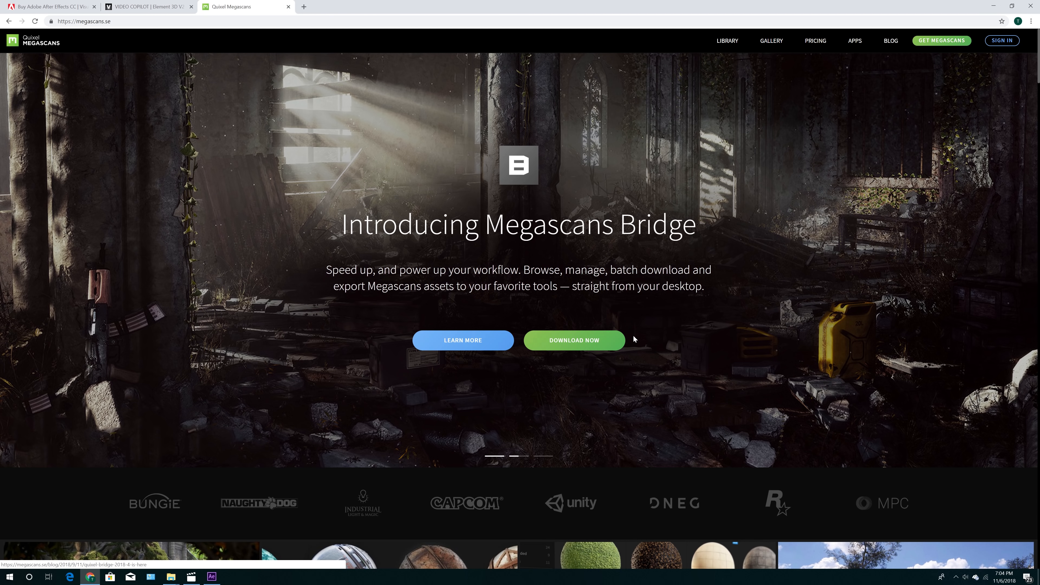
click(993, 5)
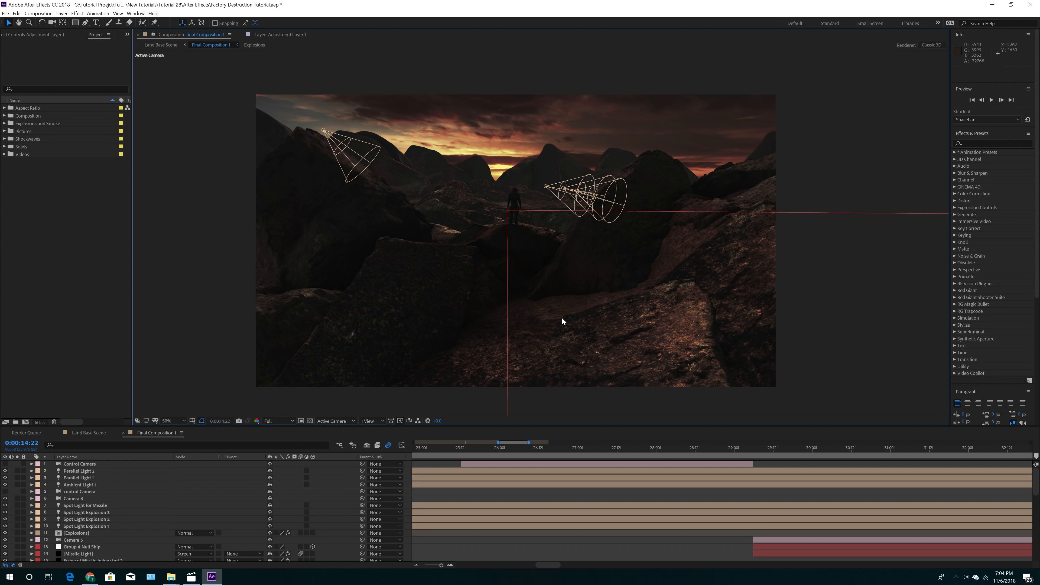
Create a new composition named Base Destruction with the UHD 4K 23.976 preset.
click(38, 13)
click(53, 19)
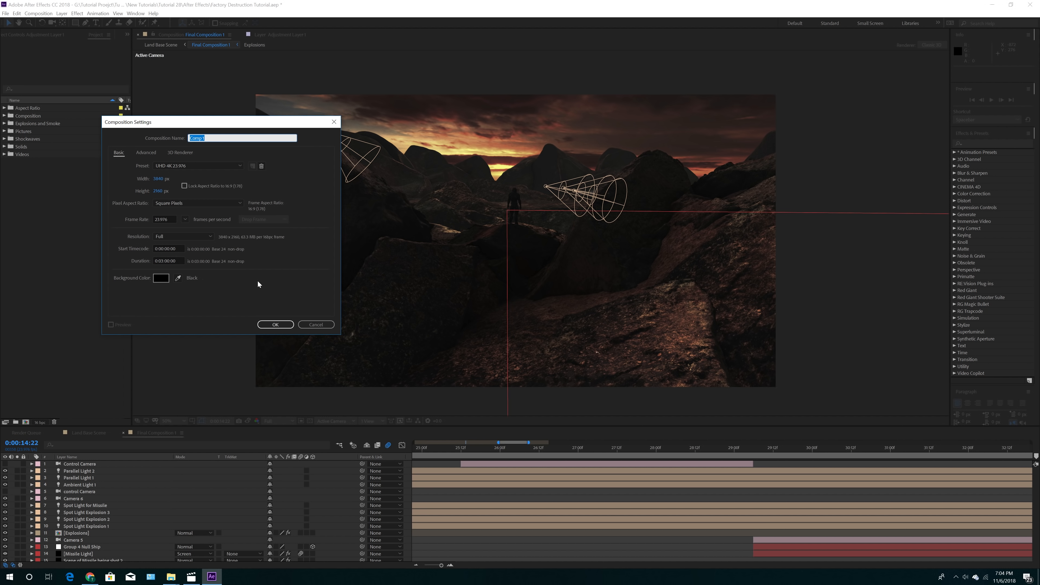
text(Base Destruction)
key(Return)
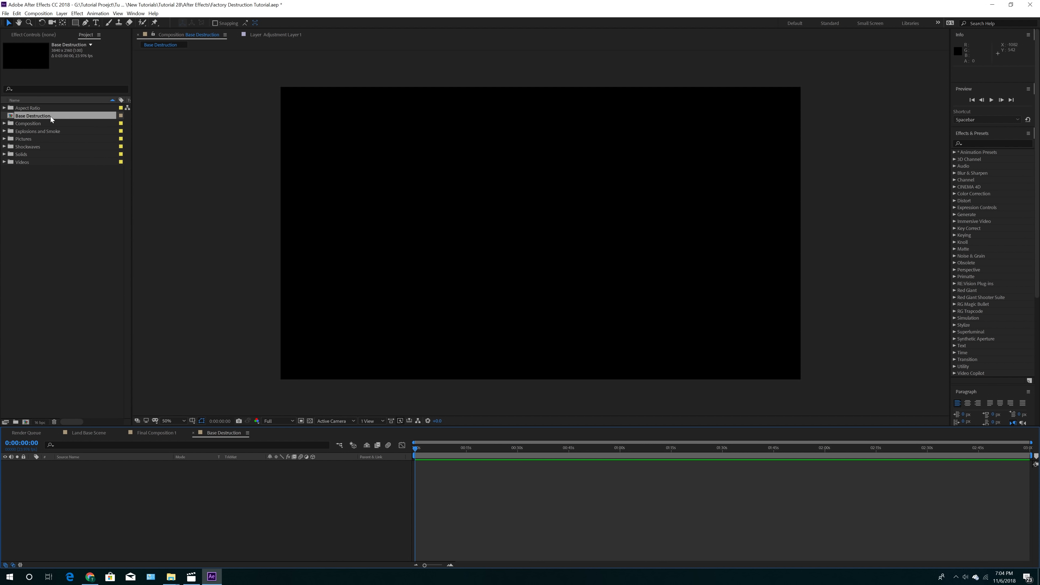
Create a project folder named Tutorial, move the Base Destruction composition into it and expand the folder.
drag(50, 115, 54, 179)
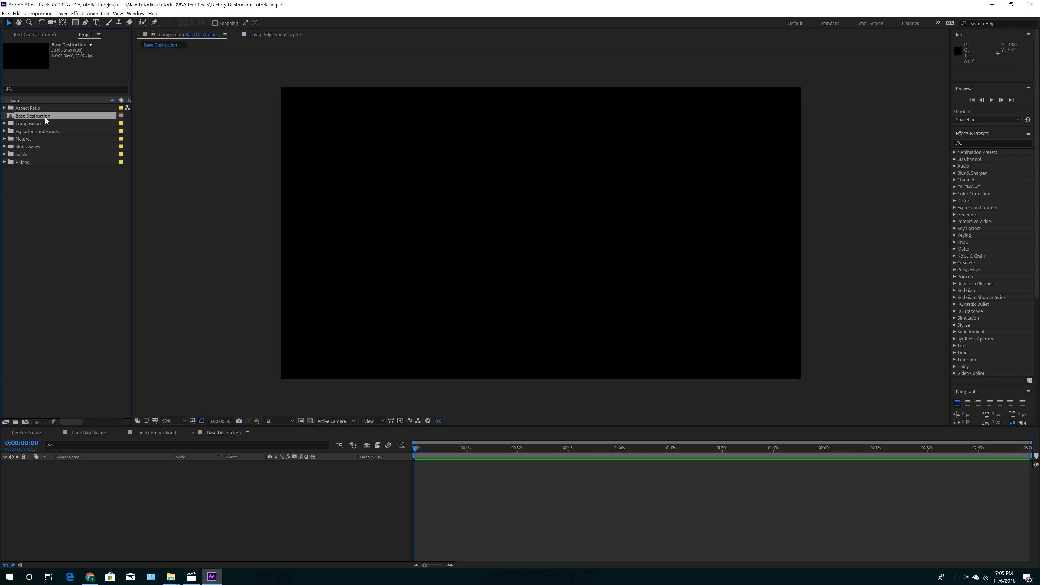
click(16, 421)
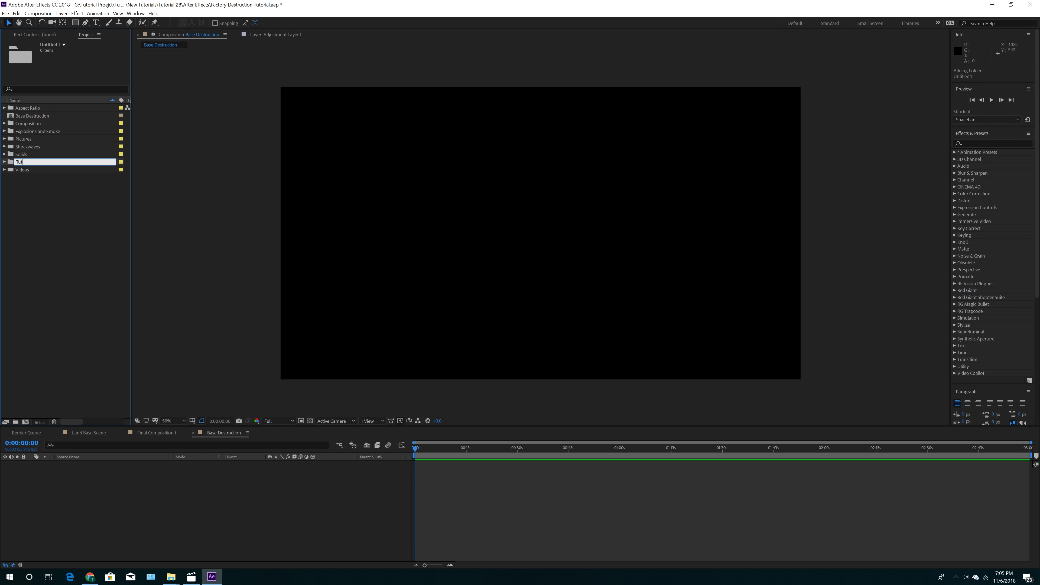
text(Tutorial)
click(68, 187)
drag(35, 117, 39, 164)
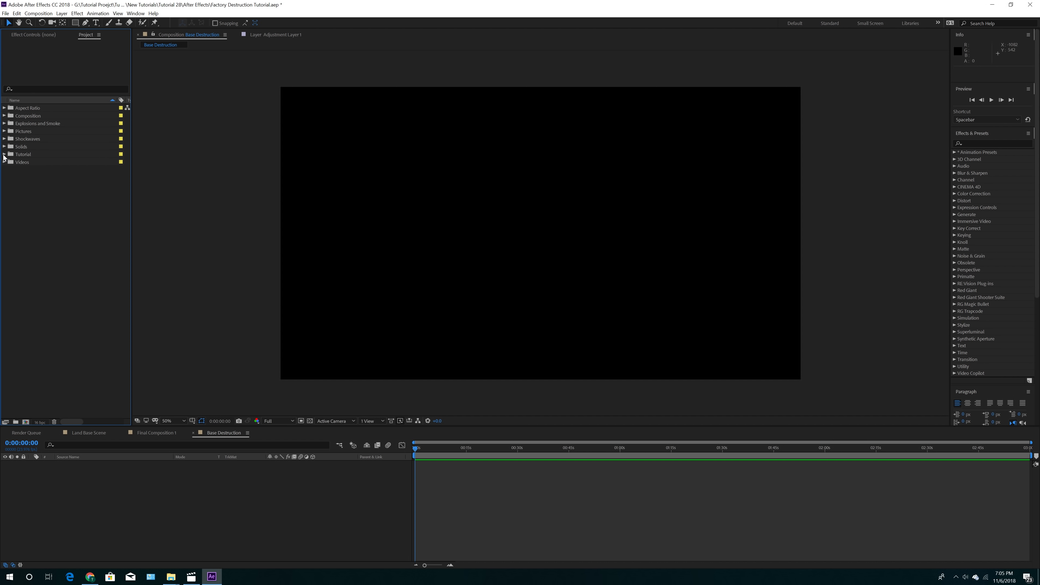
click(4, 154)
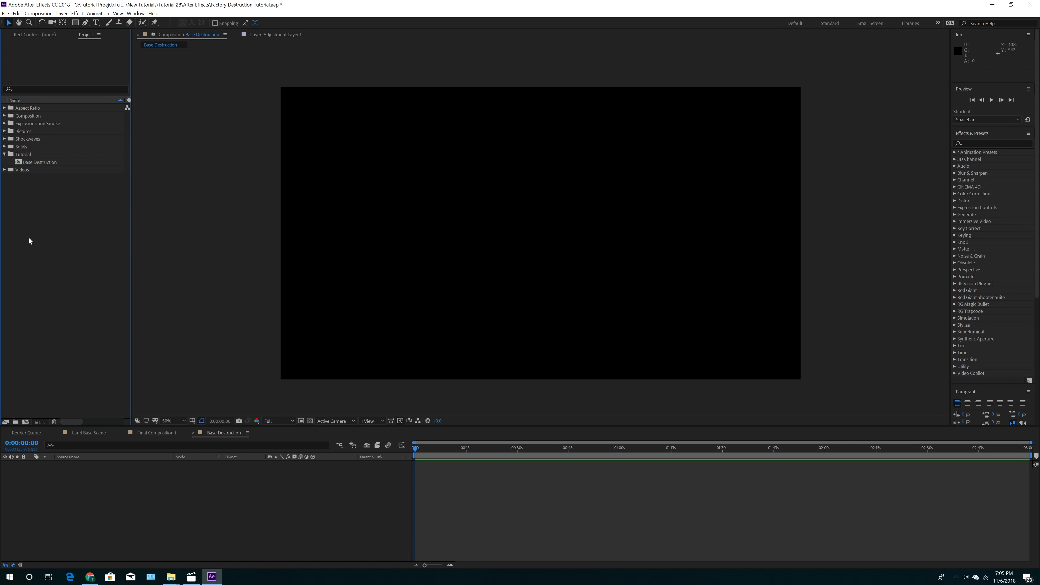
Add a black solid layer named Base Destruction to the Base Destruction composition.
click(33, 163)
click(61, 13)
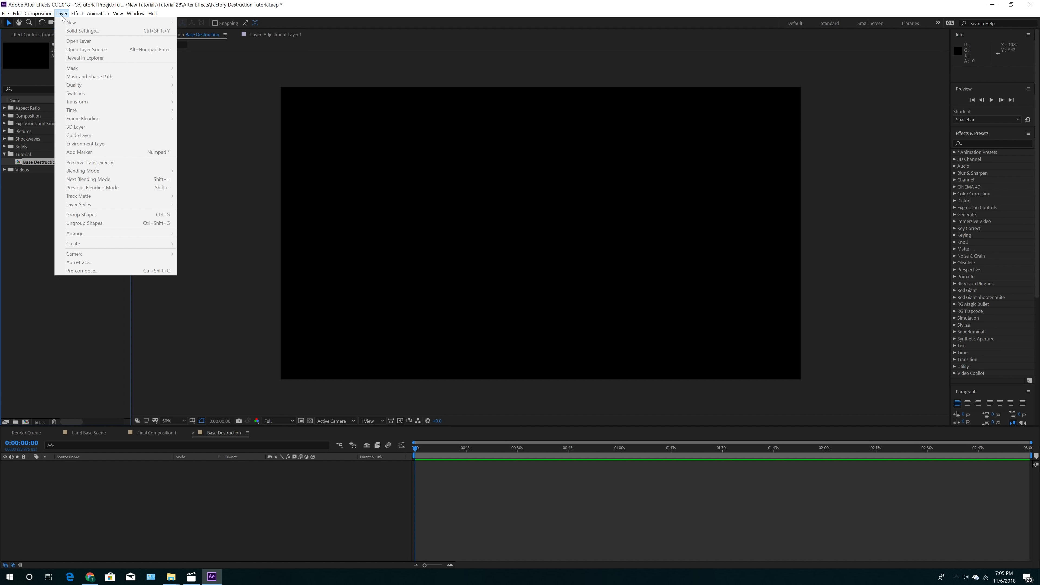
click(138, 515)
click(62, 13)
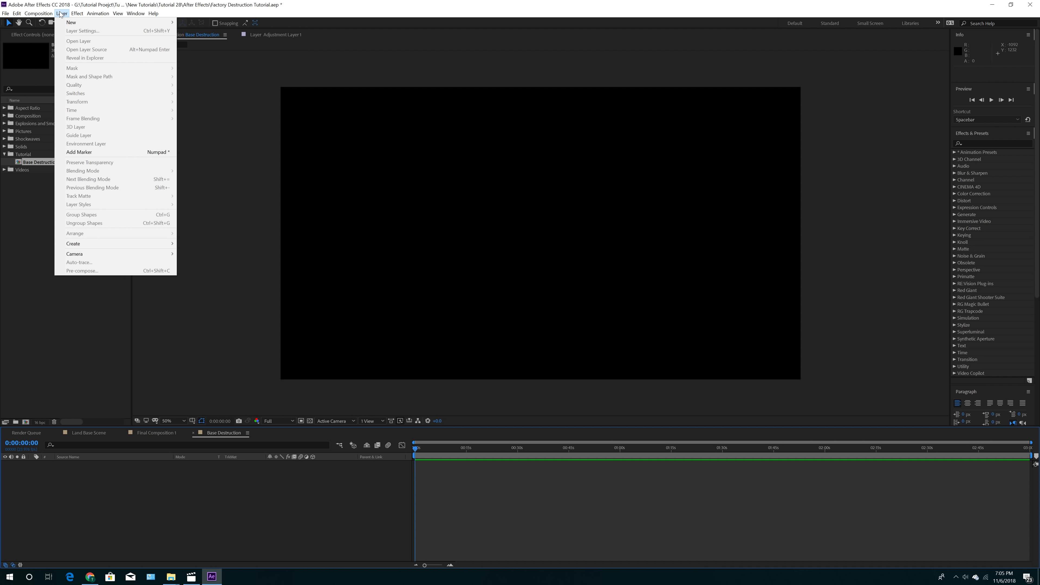
mouse_move(68, 24)
click(221, 31)
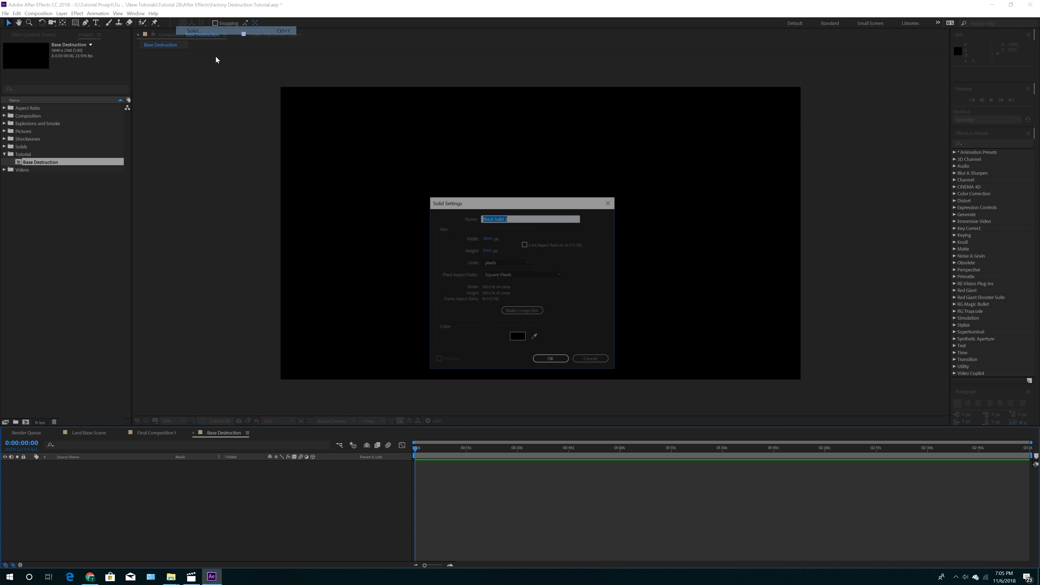
text(Base )
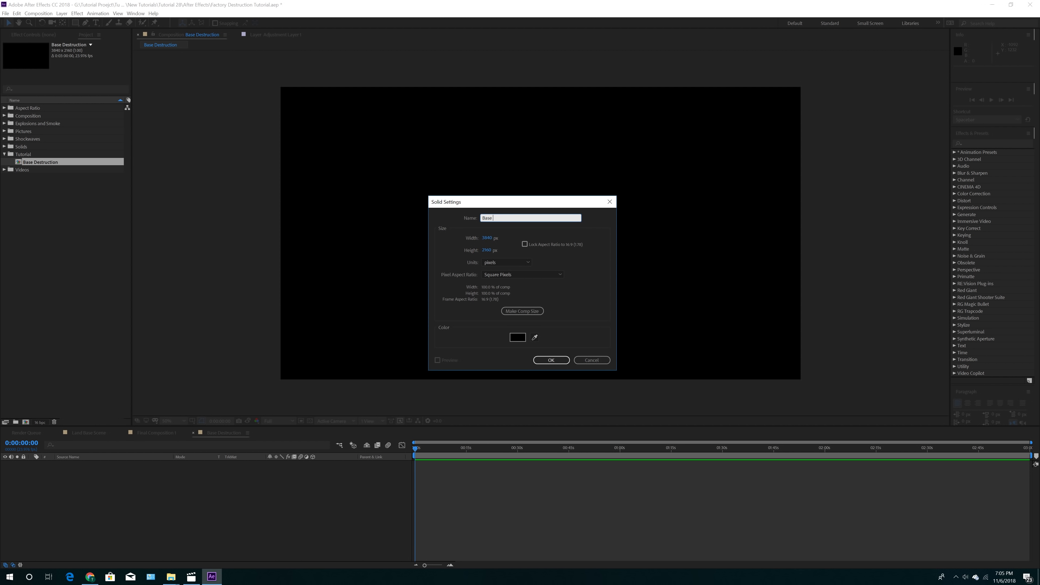
text(Destruction)
key(Return)
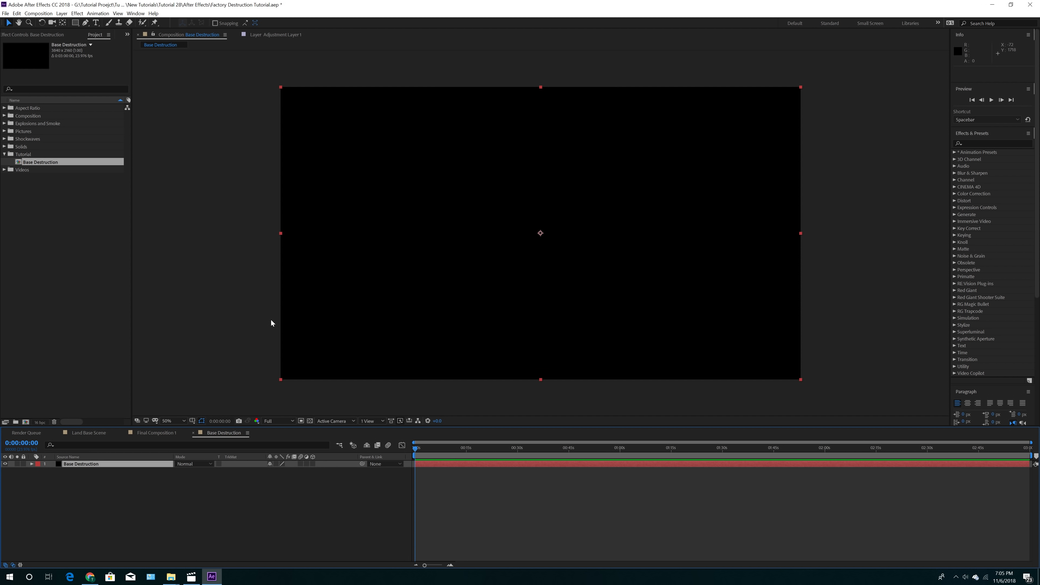
Apply the Video Copilot Element effect to the Base Destruction solid and open its Scene Setup.
click(61, 13)
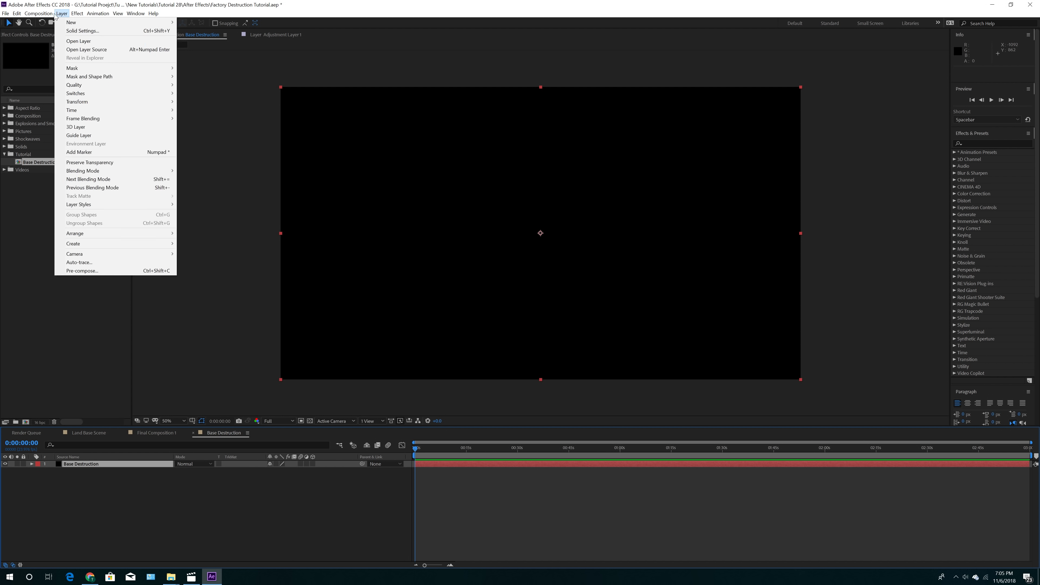
mouse_move(77, 13)
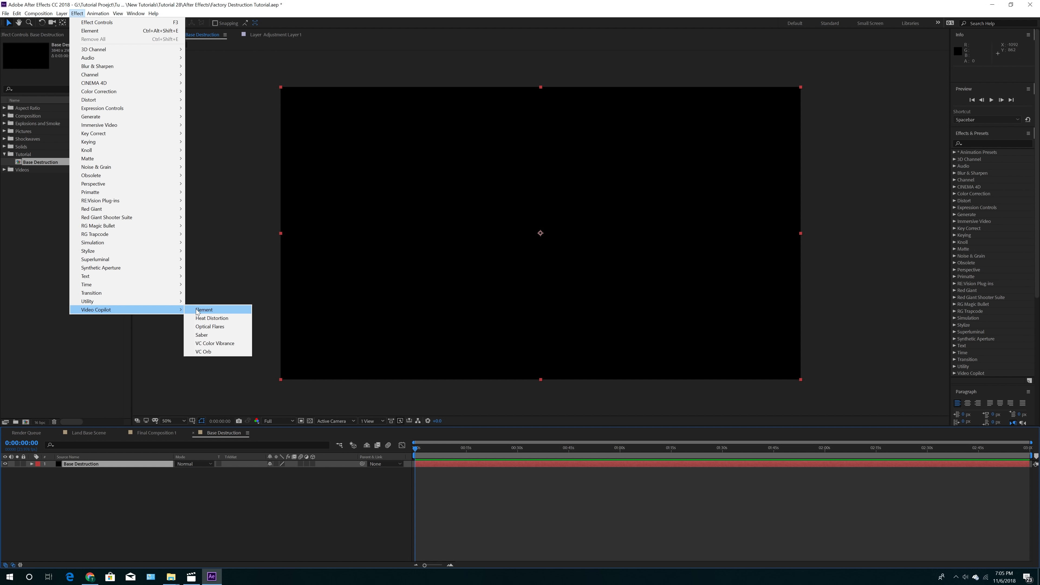
click(199, 310)
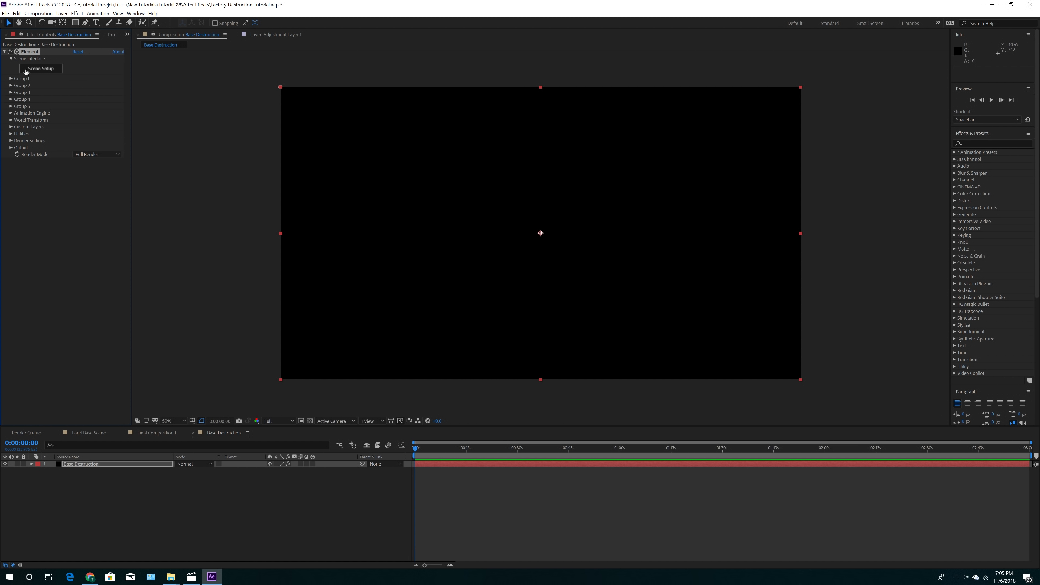
click(40, 68)
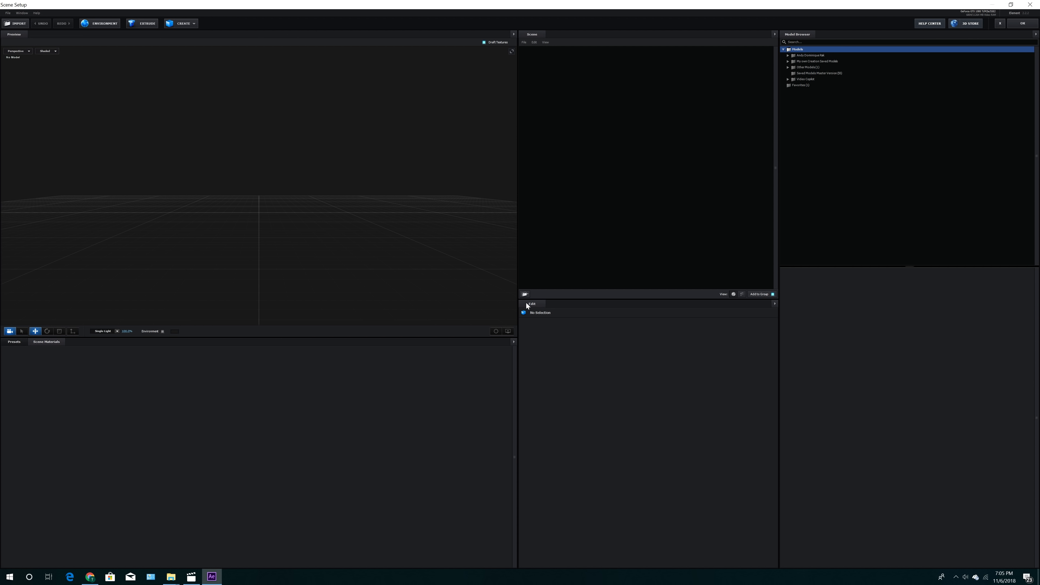
Create a group folder in the scene and name it Master Folder.
click(525, 294)
double_click(540, 49)
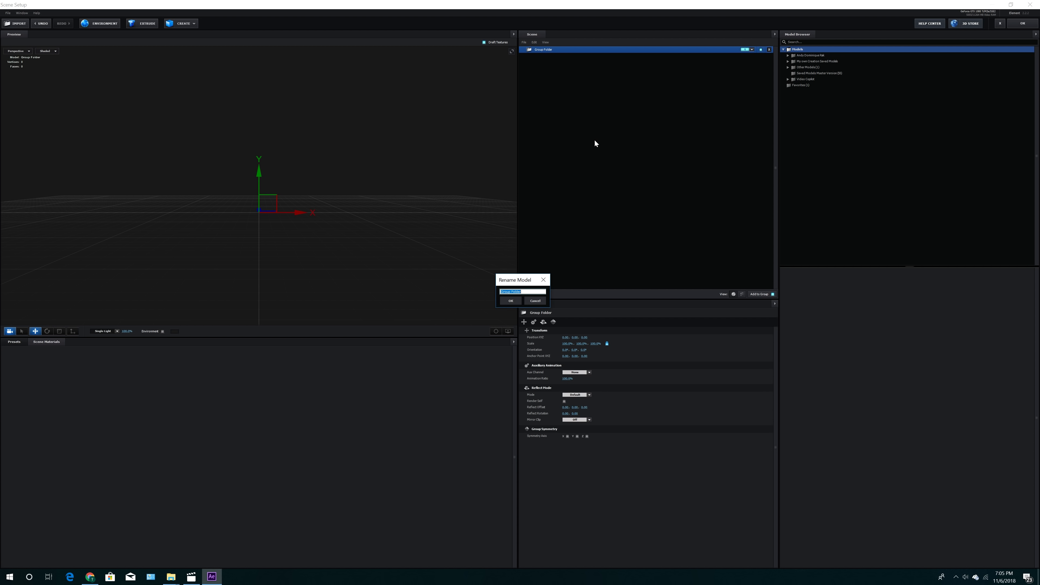
text(Maste)
key(Return)
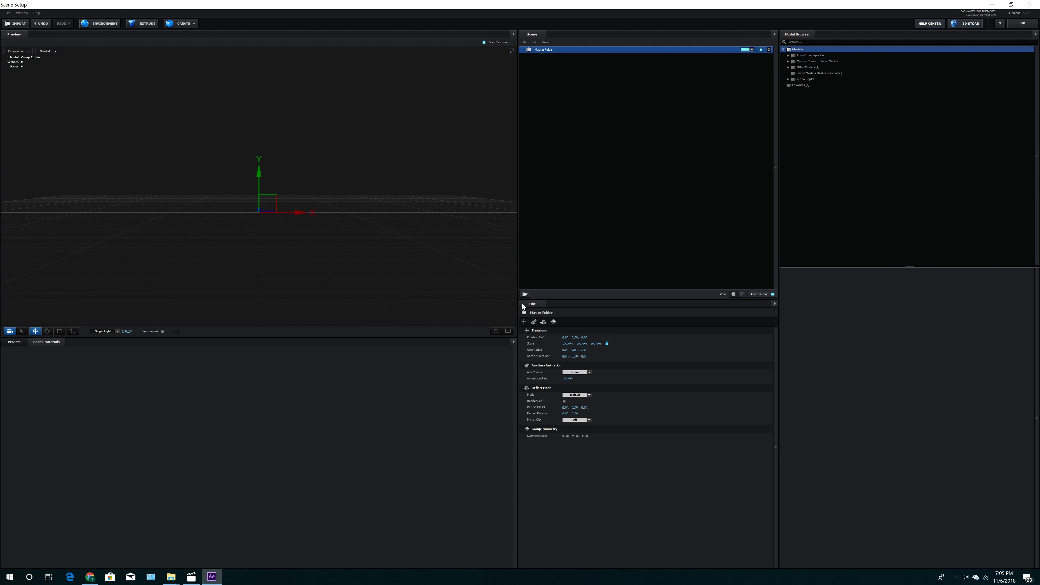
Add a group folder inside Master Folder and name it Ground.
click(524, 294)
double_click(553, 55)
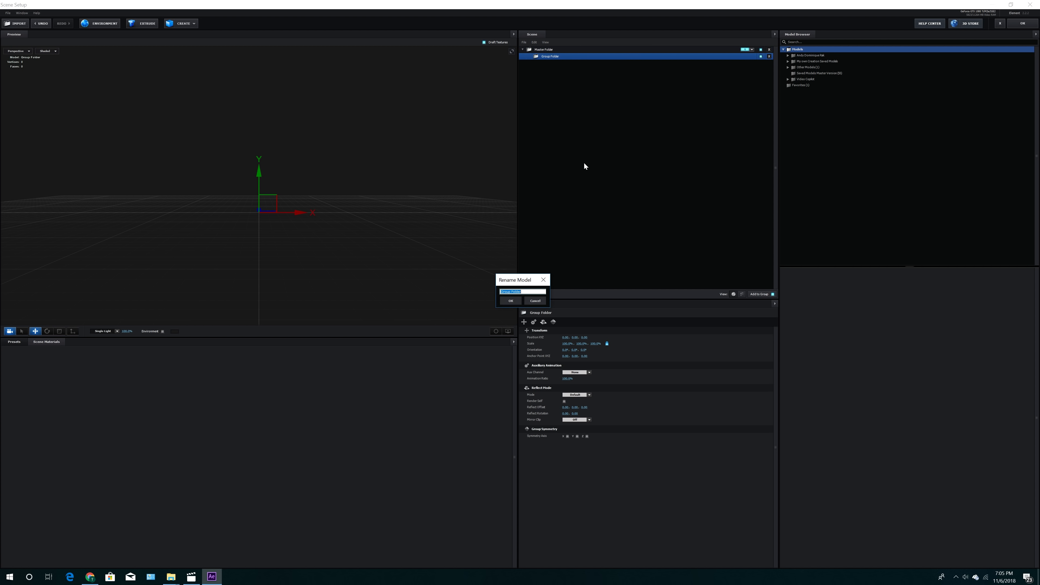
text(Ground)
key(Return)
Add a second group folder inside Master Folder and name it Wall.
click(597, 180)
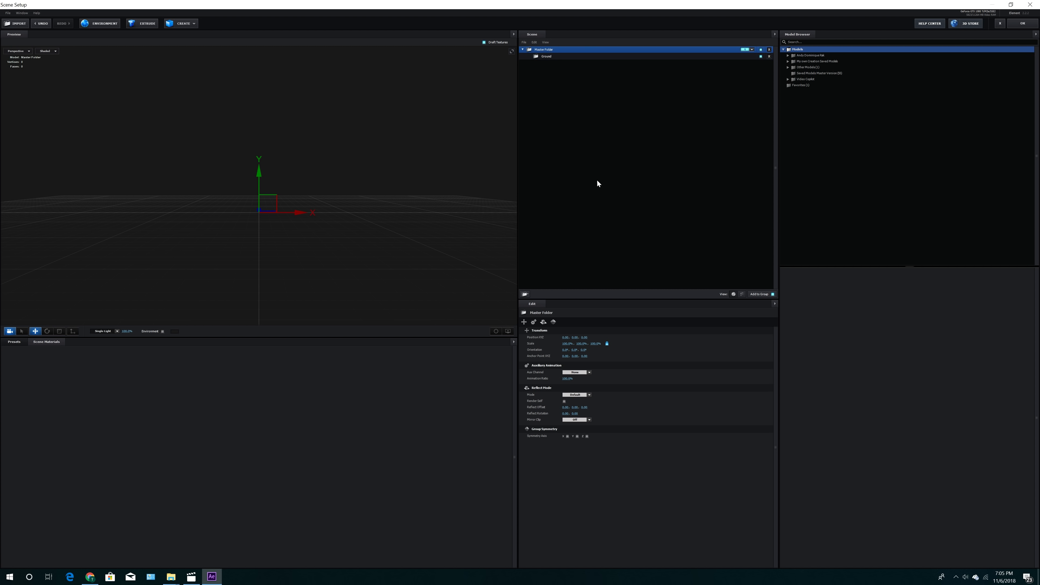
click(525, 294)
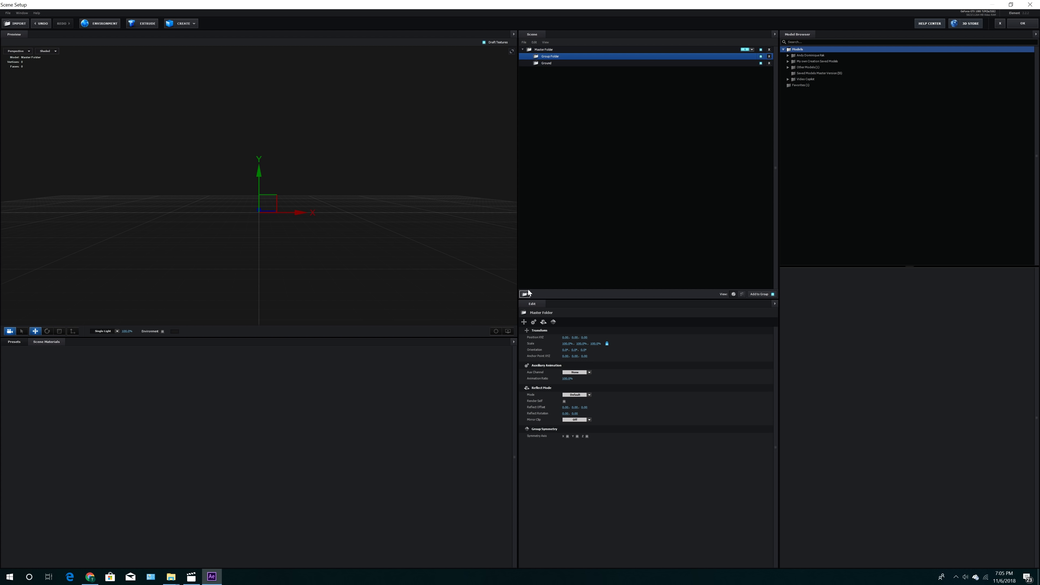
double_click(551, 60)
text(W)
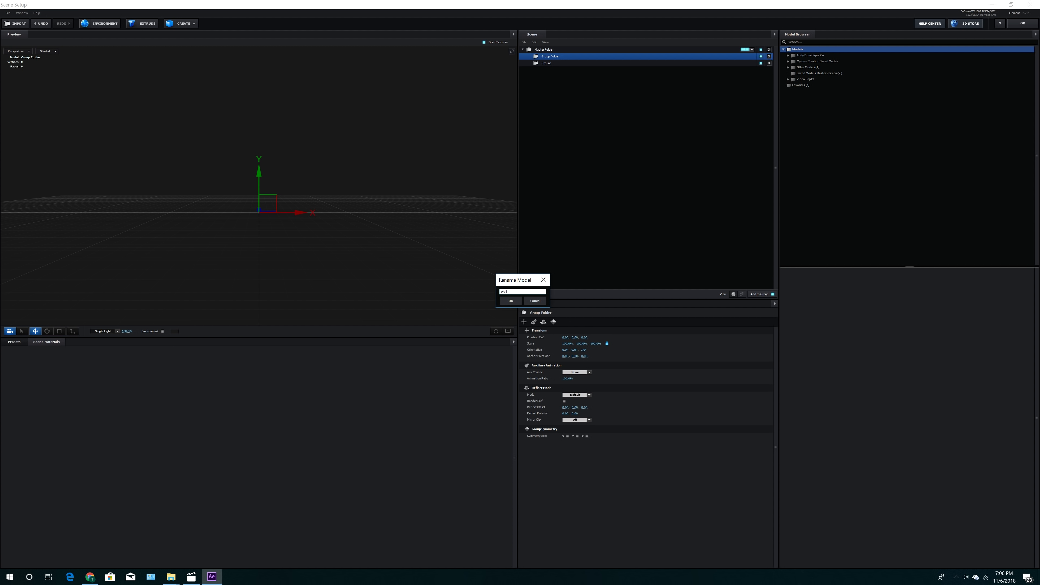
text(all)
key(Return)
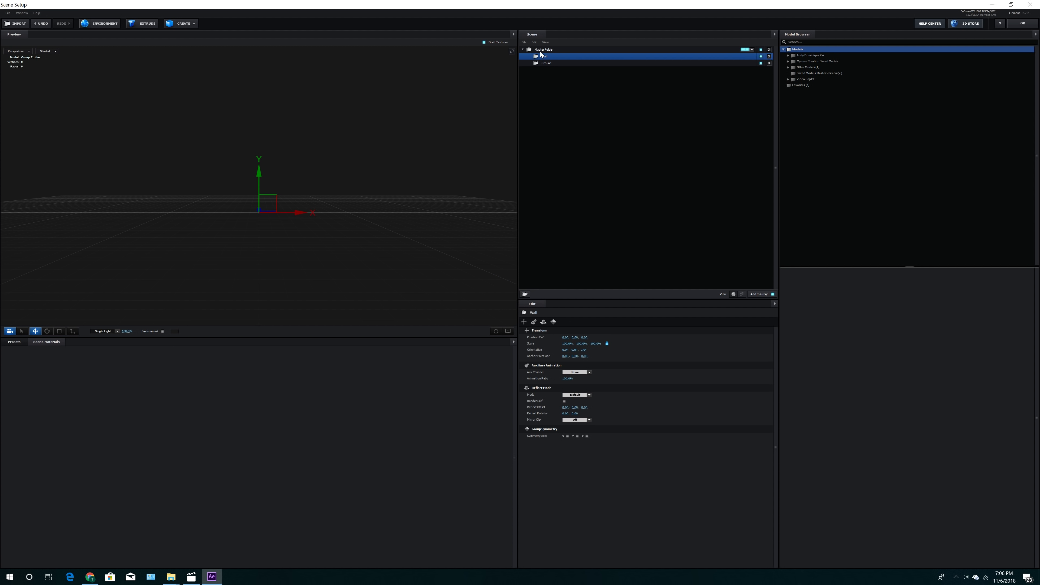
Add a third group folder inside Master Folder and name it Soldier.
click(542, 50)
click(525, 293)
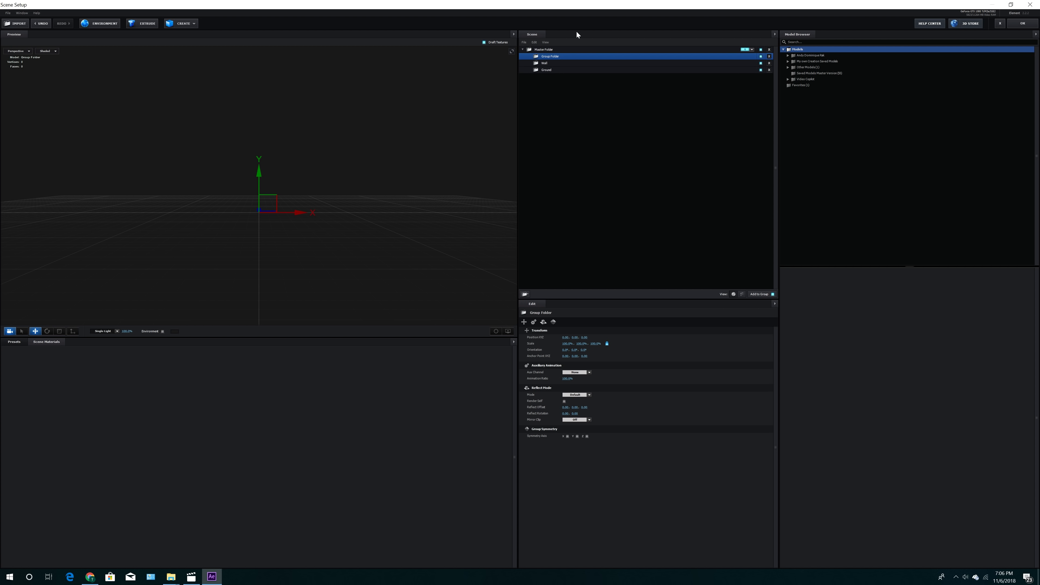
double_click(559, 56)
text(Soldier)
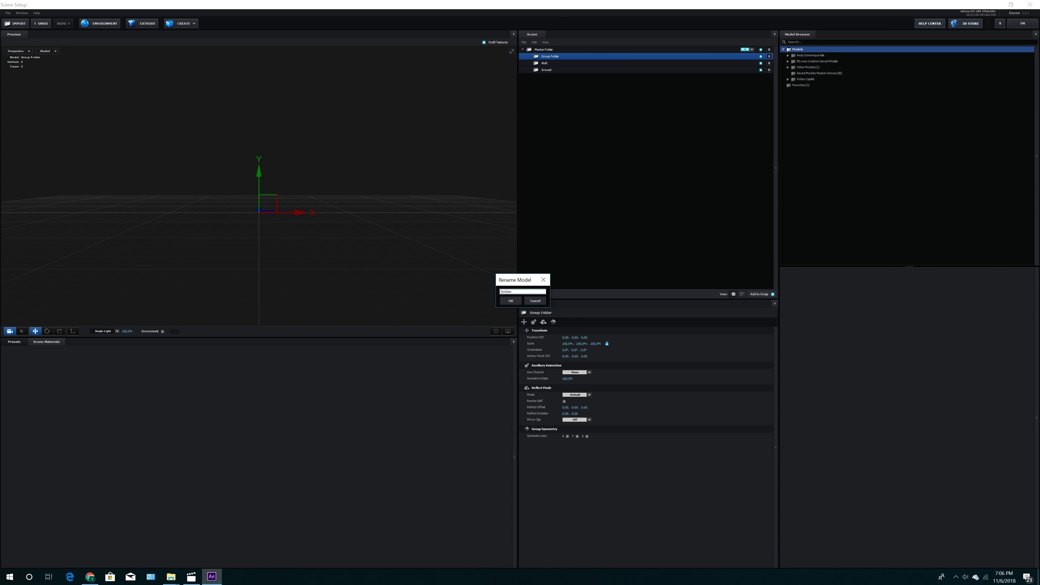
key(Return)
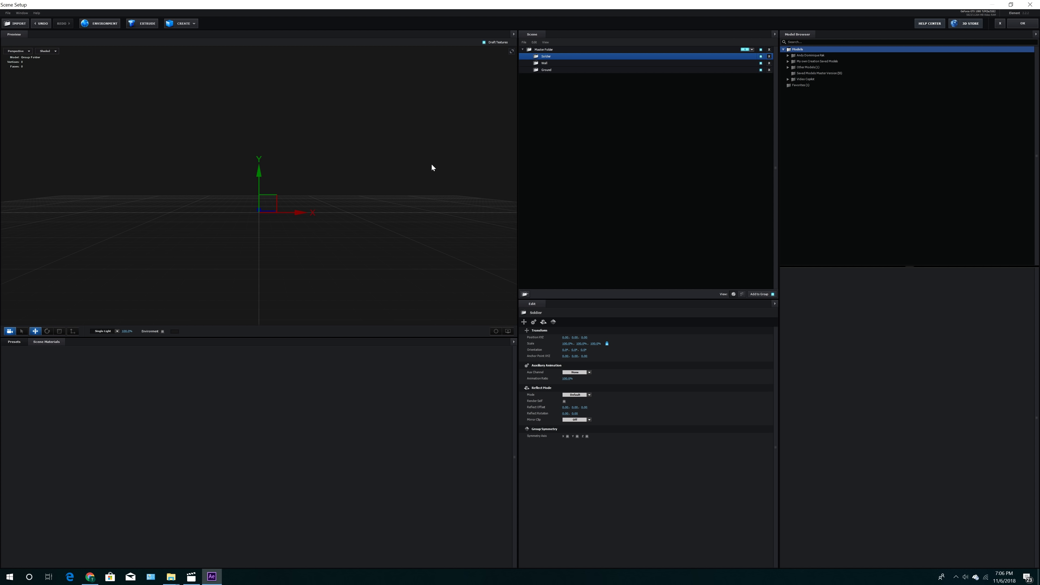
Review several moments of the Land Base Scene reference video in Movies & TV, closing the player when done.
click(191, 576)
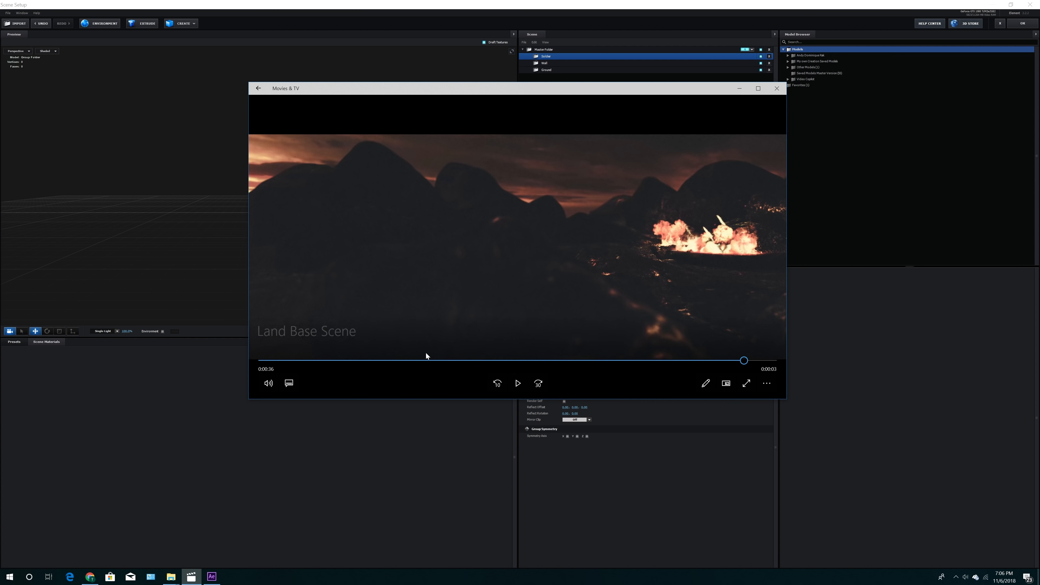
drag(425, 360, 413, 360)
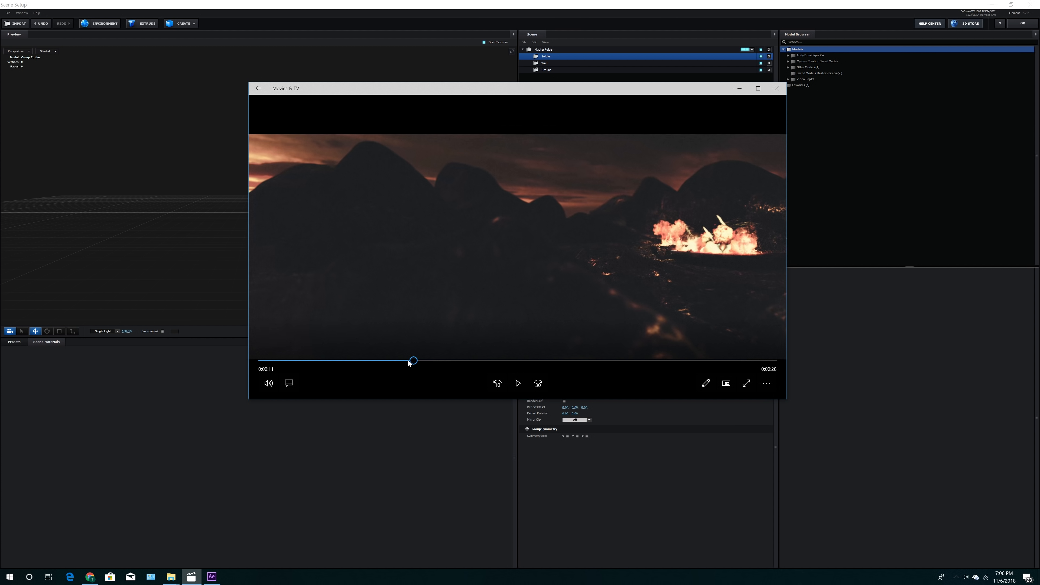
click(553, 361)
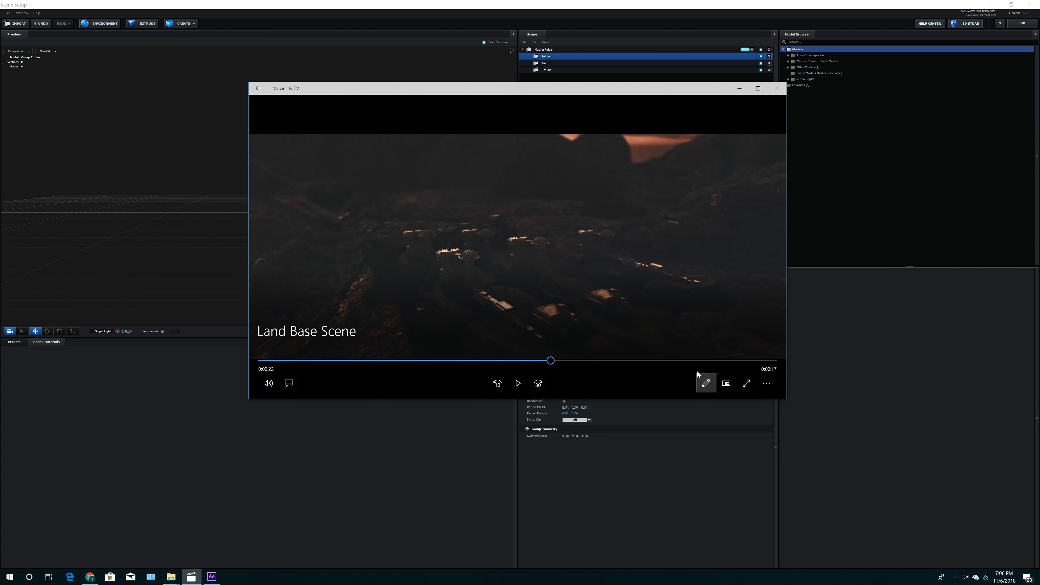
click(685, 361)
drag(685, 360, 336, 361)
click(776, 88)
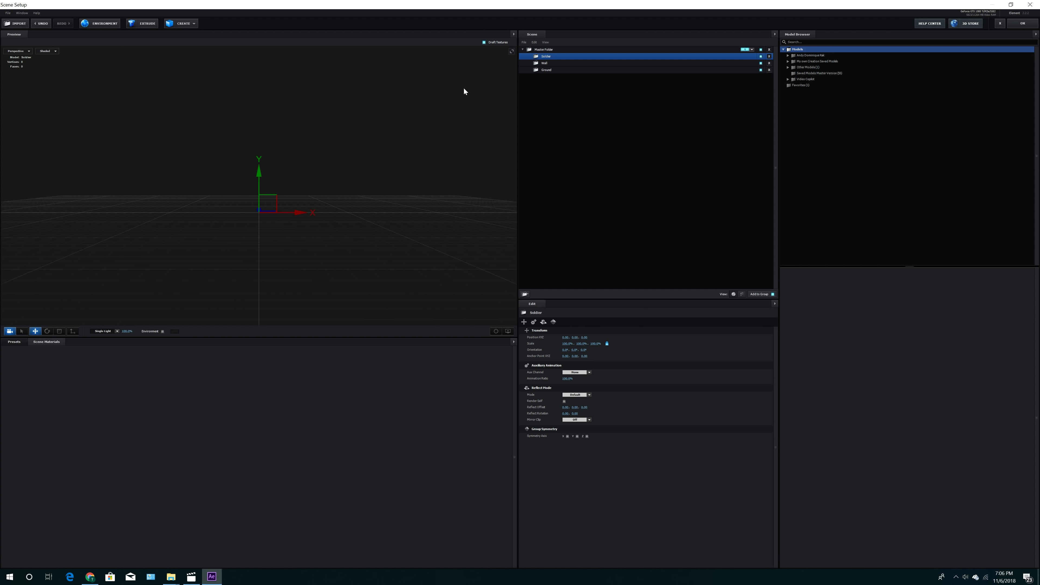
Start a 3D object import for the Ground folder and browse to Folder for Youtube > OBJ > rock_volcanic_qjkvP.
click(545, 69)
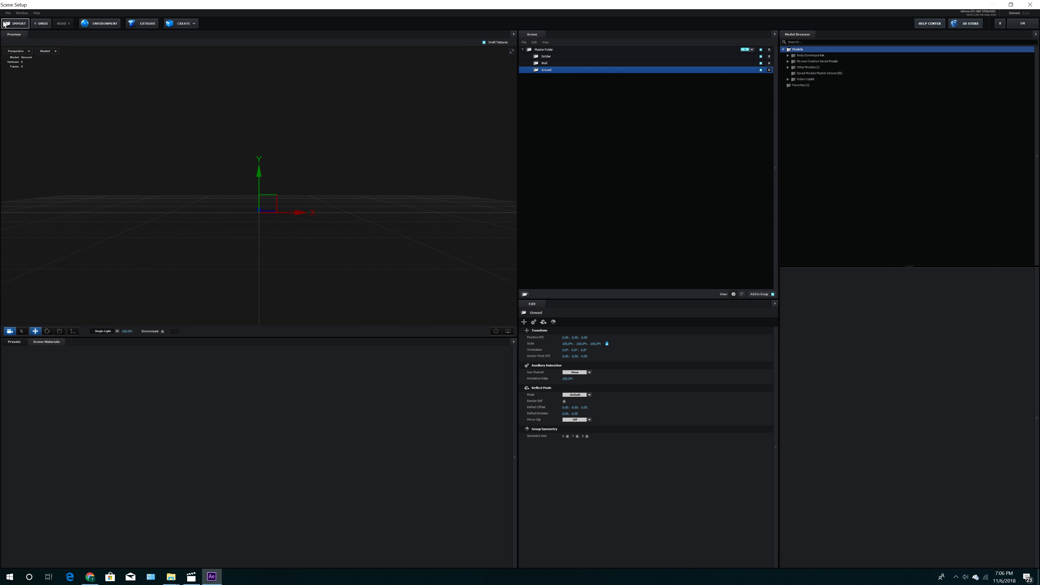
click(16, 24)
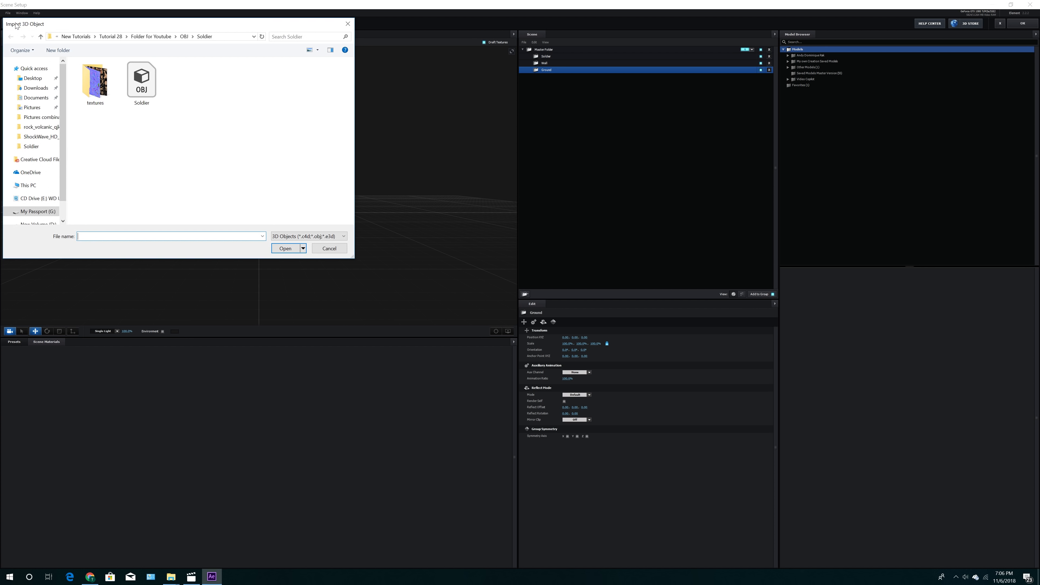
click(137, 36)
click(151, 37)
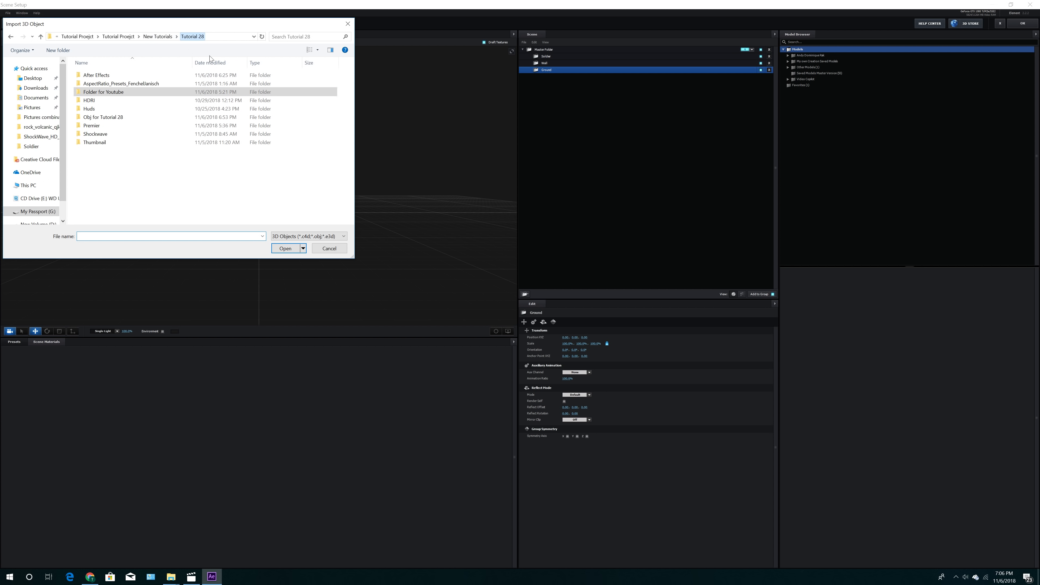
double_click(101, 93)
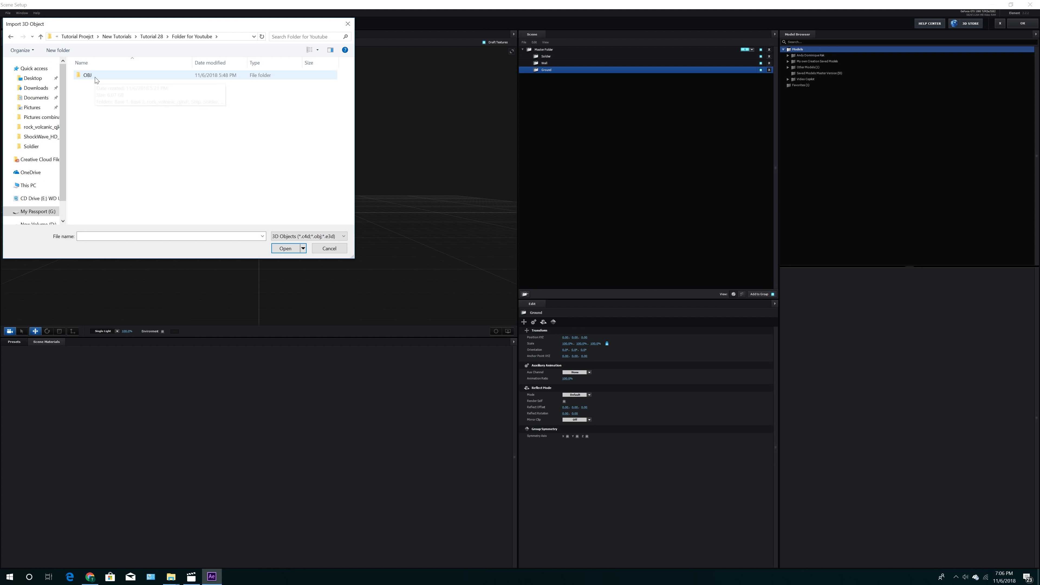
double_click(88, 76)
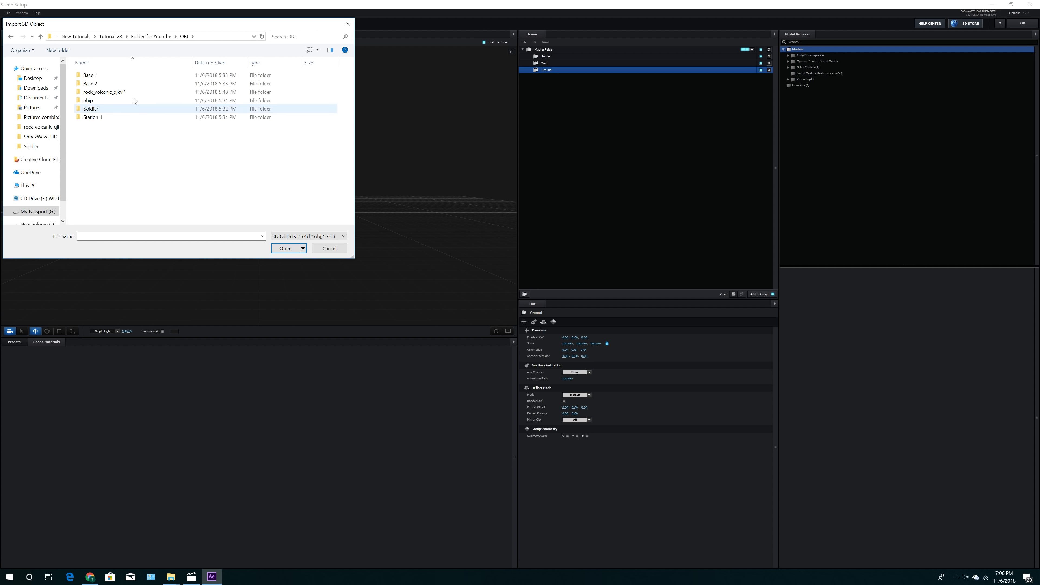
click(100, 94)
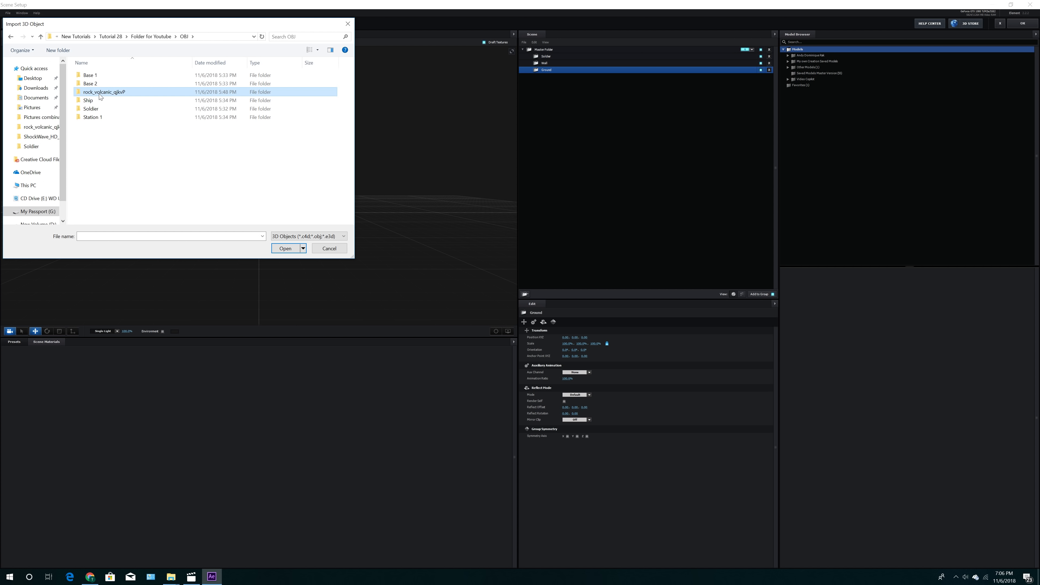
double_click(100, 93)
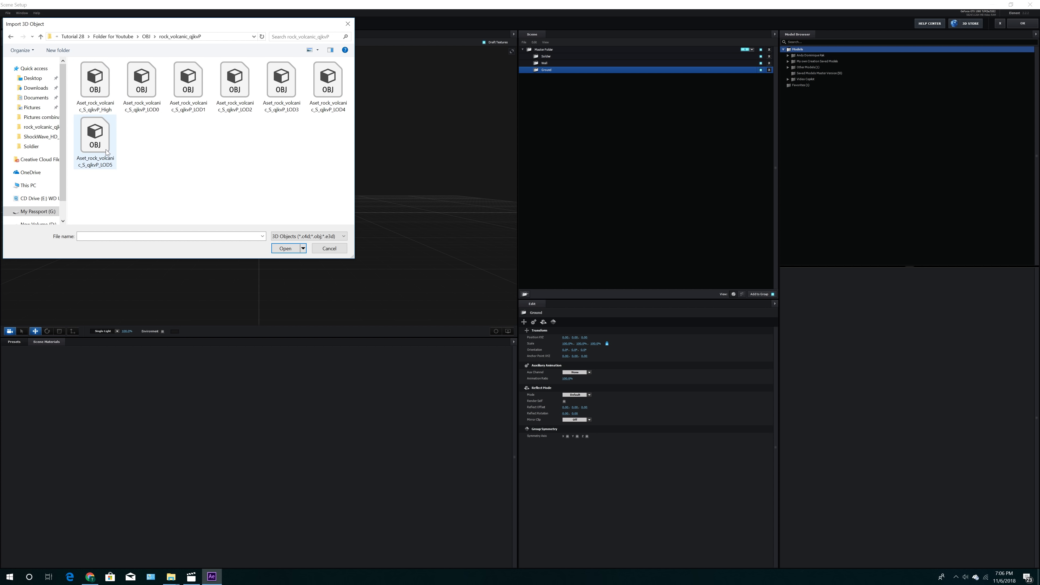
Import the Aset_rock_volcanic_S_qjkvP_LOD0 model into the Ground folder with the default import preferences.
click(96, 94)
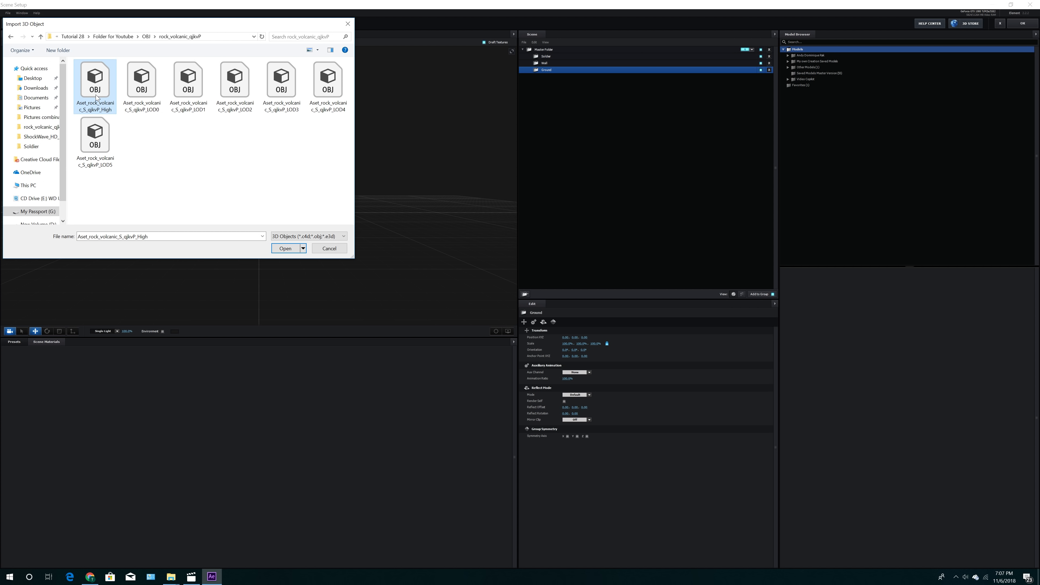
click(149, 94)
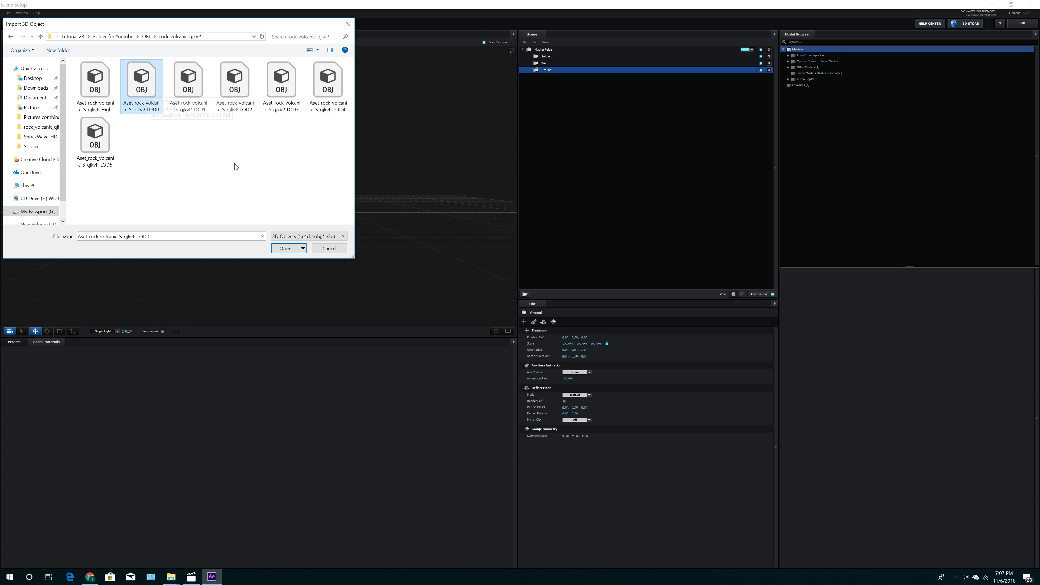
double_click(132, 103)
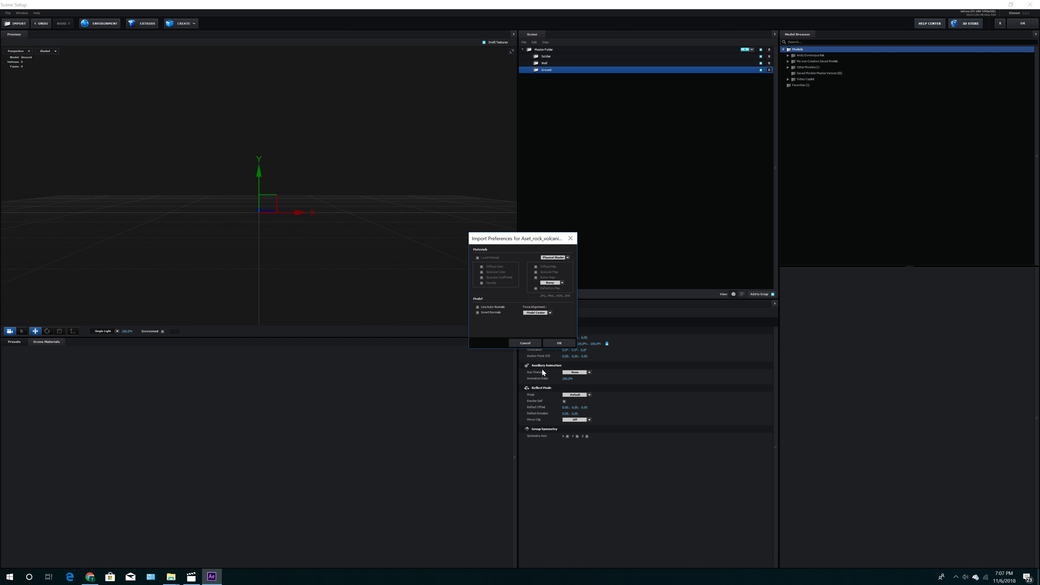
click(557, 343)
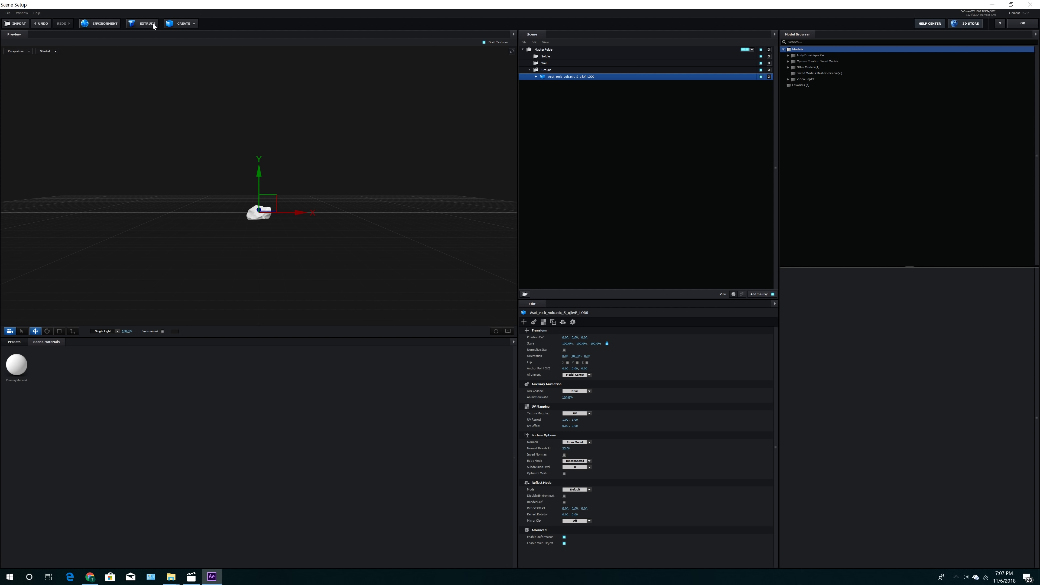
Import Aset_rock_volcanic_S_qjkvP_High into the Ground folder, offset it along X beside the first rock, and normalize its size.
click(16, 23)
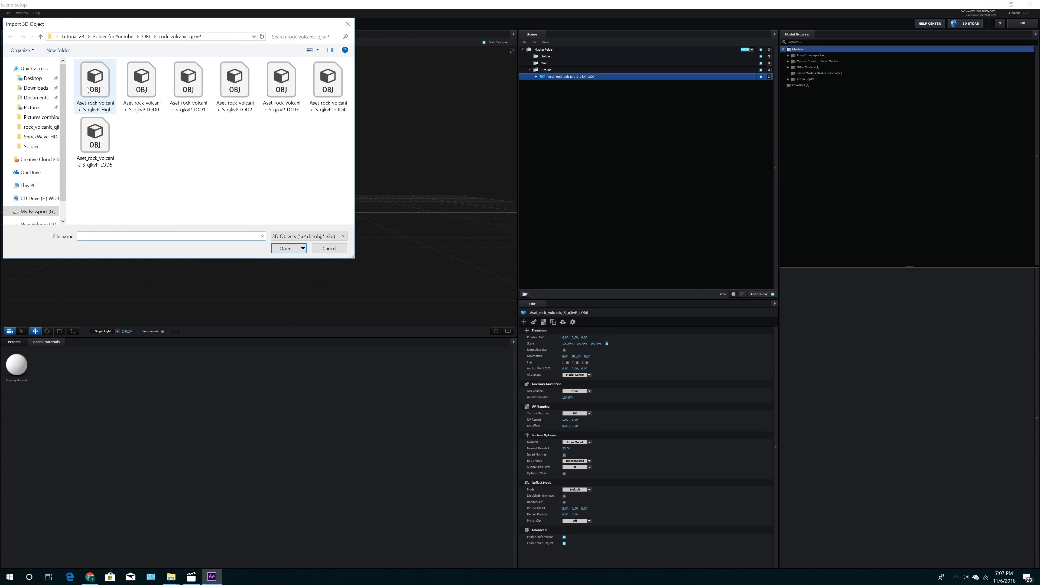
click(329, 248)
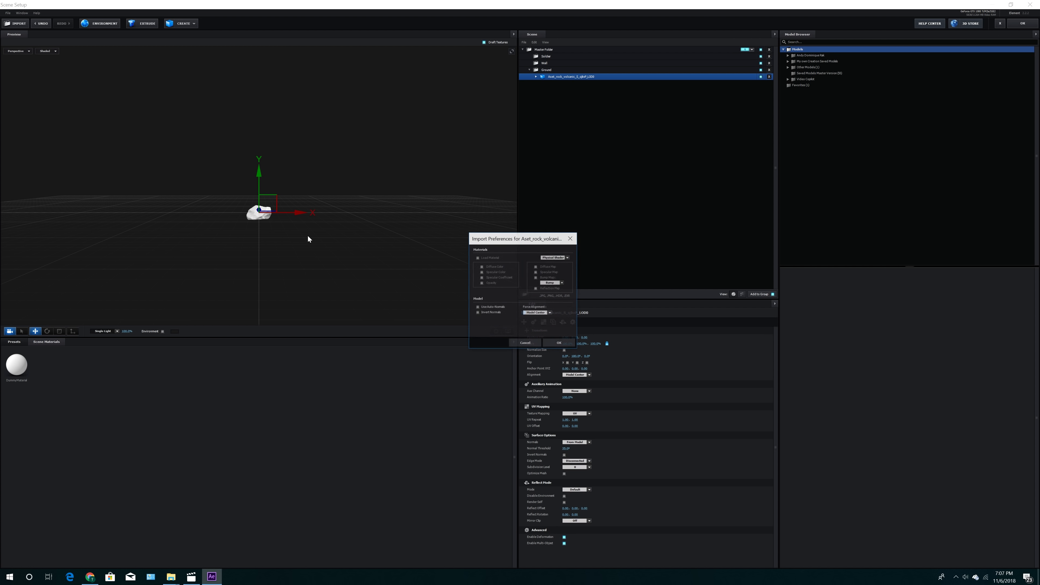
click(559, 345)
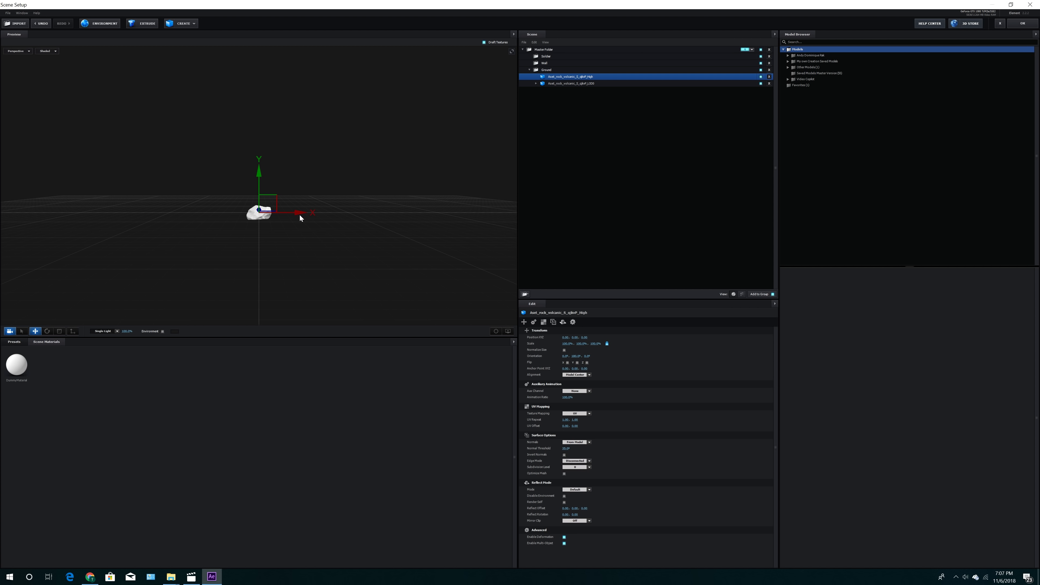
drag(301, 214, 336, 217)
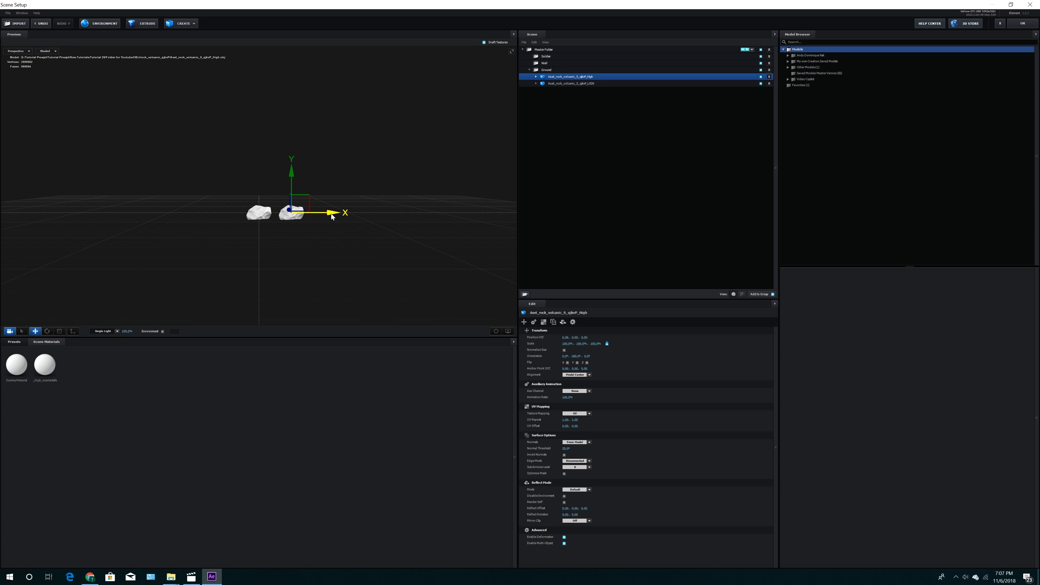
click(565, 350)
Move the LOD0 rock along negative X, clear of the High rock, and normalize its size.
click(556, 84)
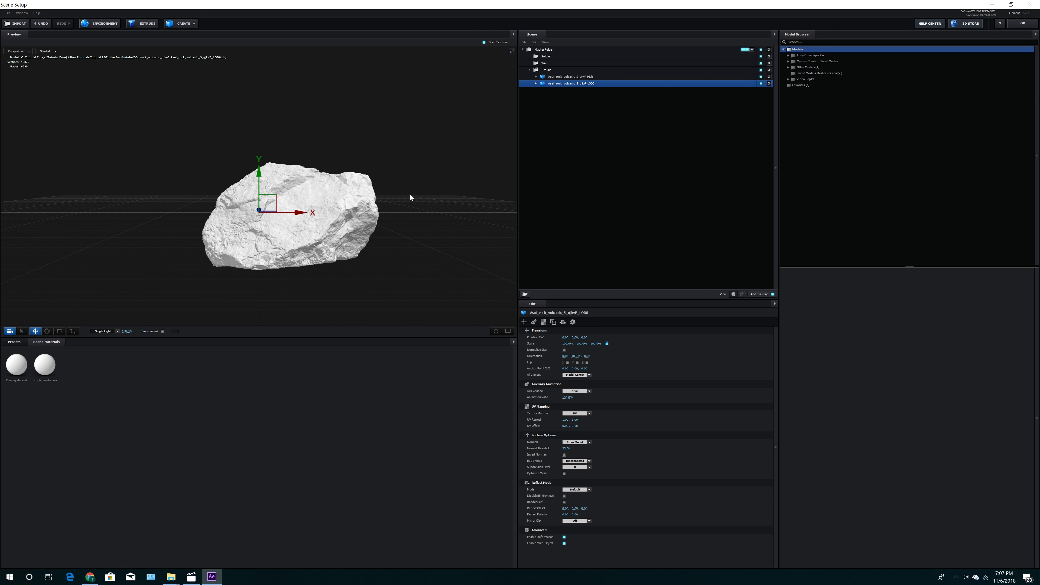
drag(296, 214, 152, 234)
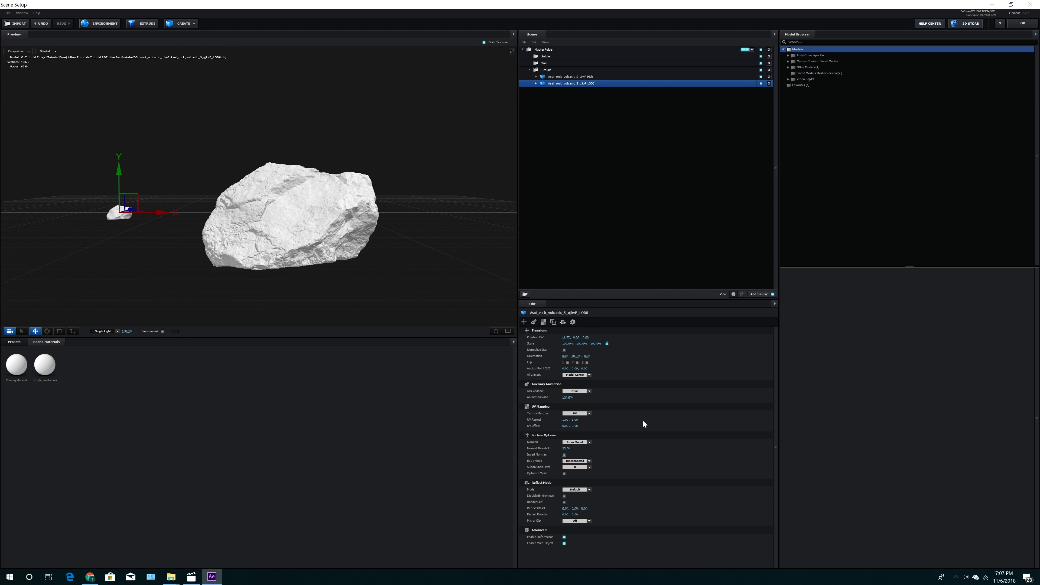
click(565, 350)
drag(434, 315, 286, 279)
drag(172, 218, 162, 219)
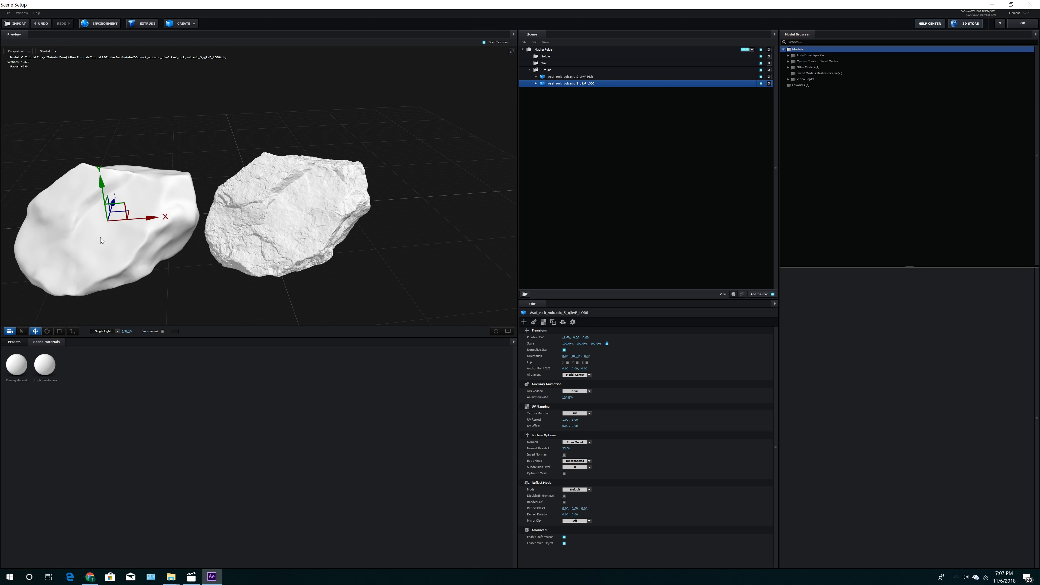
Compare the surface detail and the vertex and face counts of the High and LOD0 rocks.
right_click(294, 234)
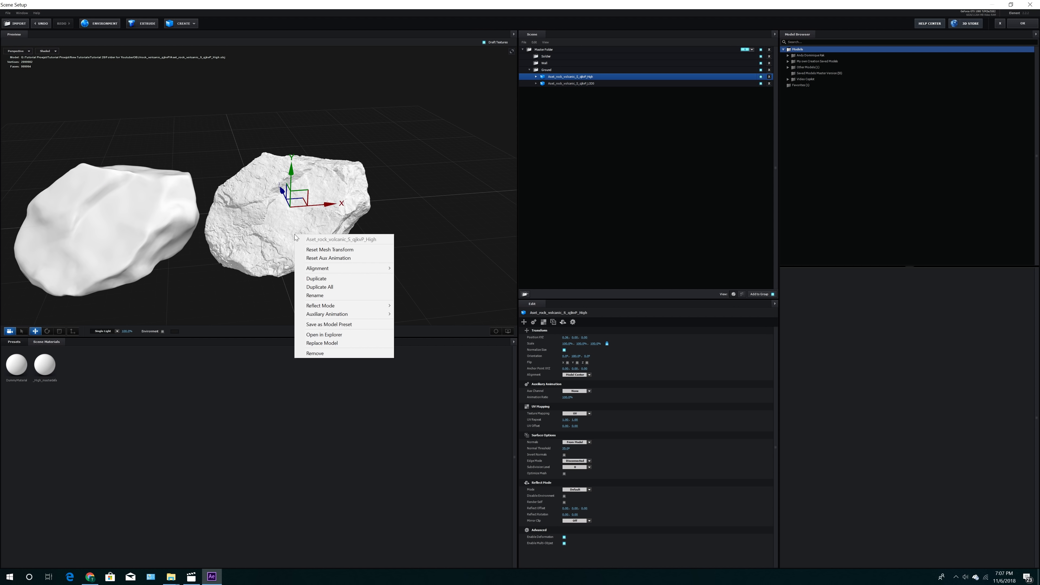
click(268, 242)
mouse_move(272, 246)
mouse_down()
mouse_move(308, 254)
mouse_move(286, 248)
mouse_up()
right_click(128, 224)
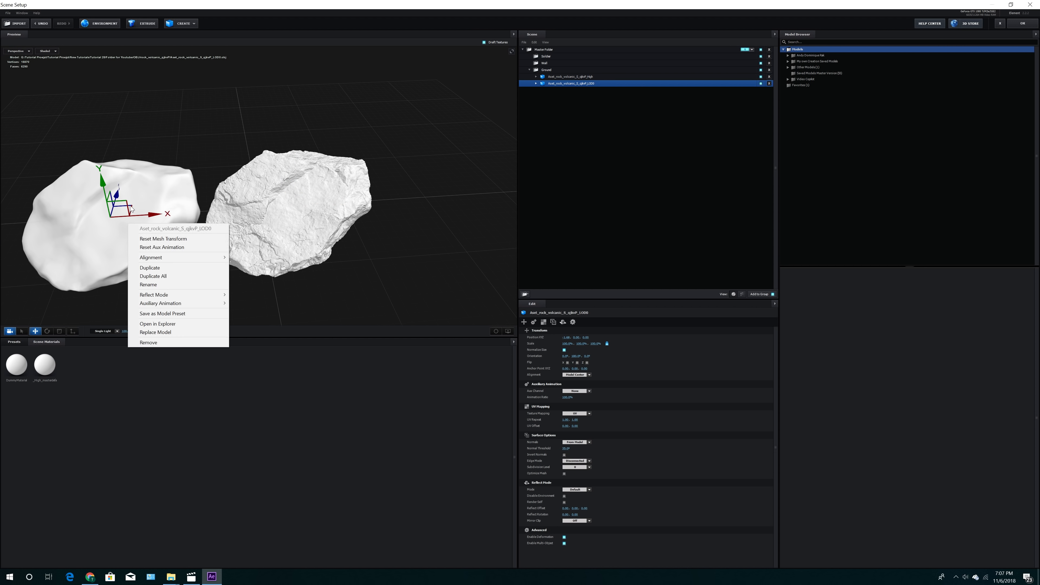
click(143, 202)
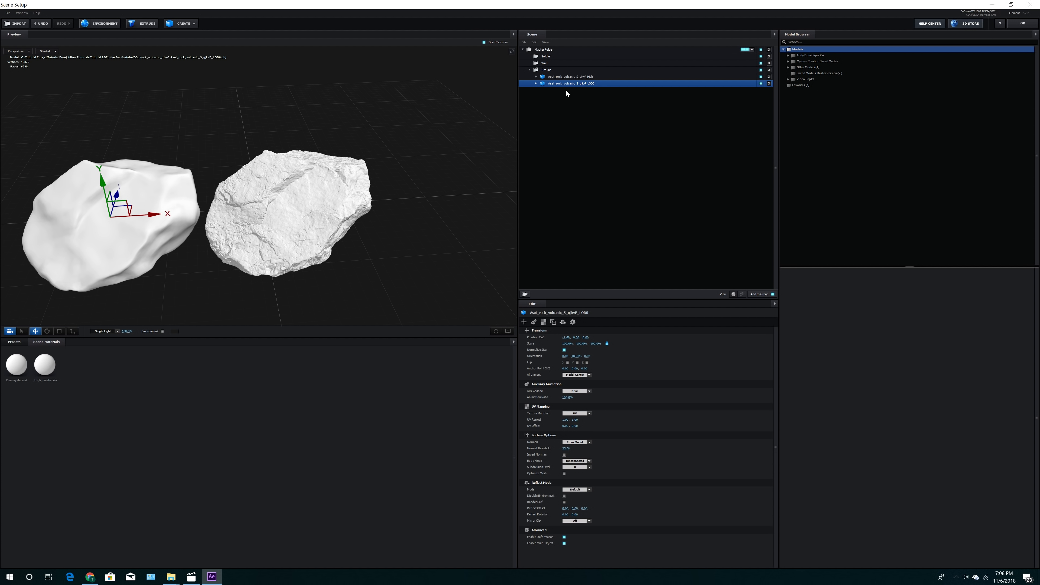
Remove the High rock from the Ground folder and move the LOD0 rock along X back near the scene's origin.
click(563, 77)
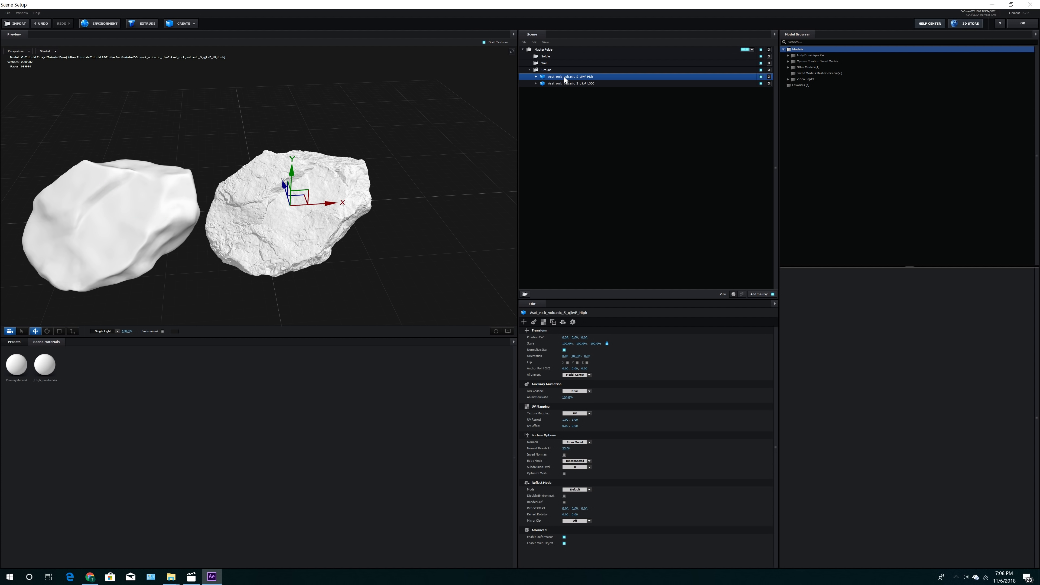
click(769, 77)
drag(160, 215, 349, 219)
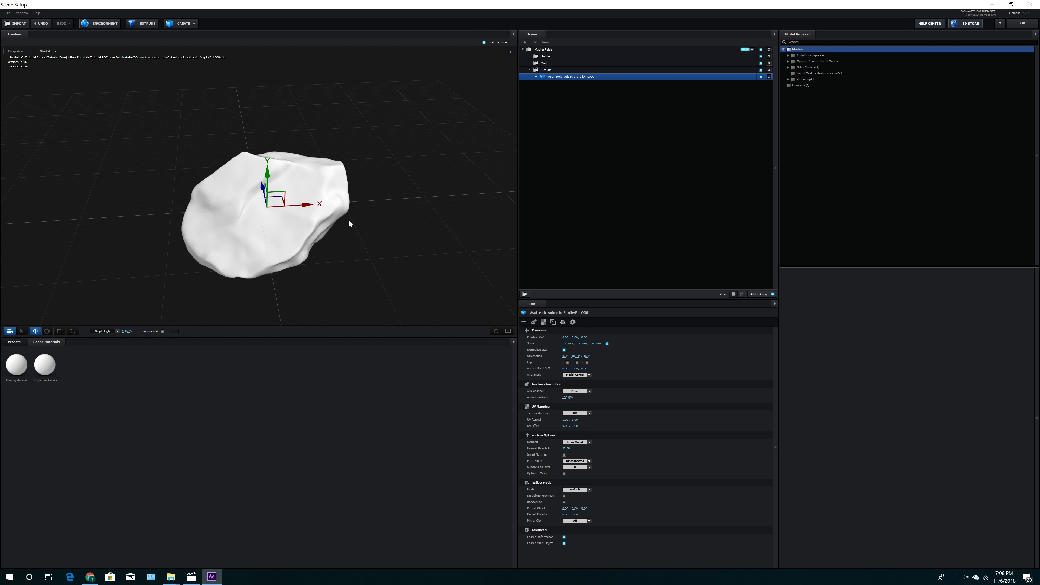
scroll(264, 267, down, 4)
drag(264, 263, 292, 263)
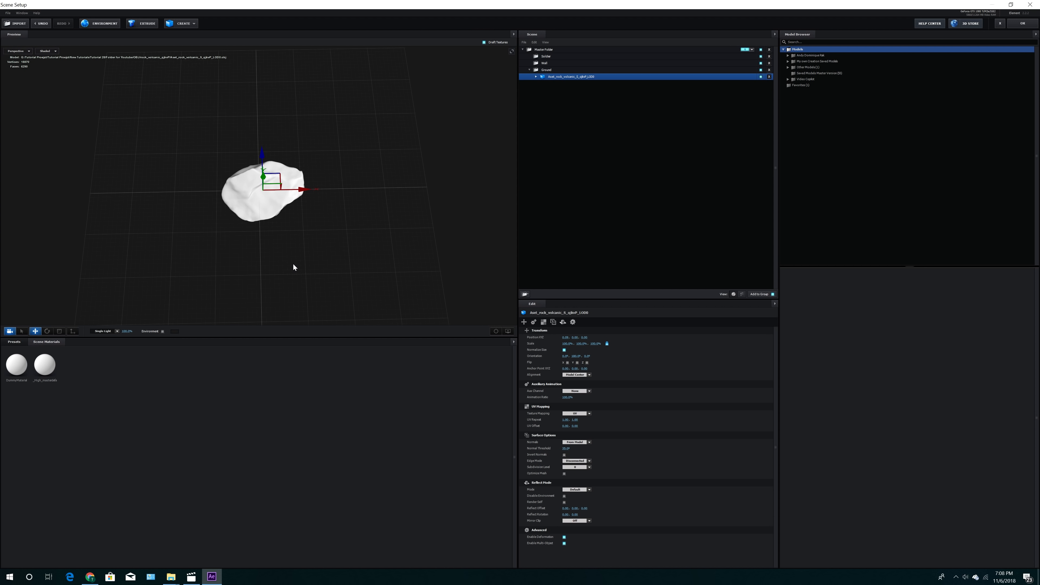
scroll(293, 265, down, 2)
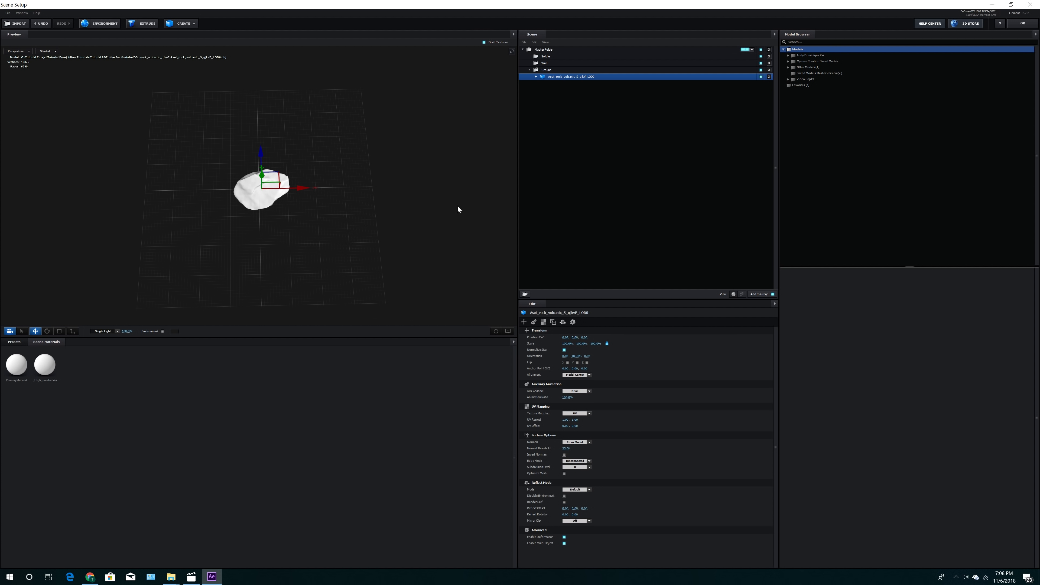
Add a group folder directly under Master Folder and name it "Master Rock Environment".
click(529, 69)
click(537, 50)
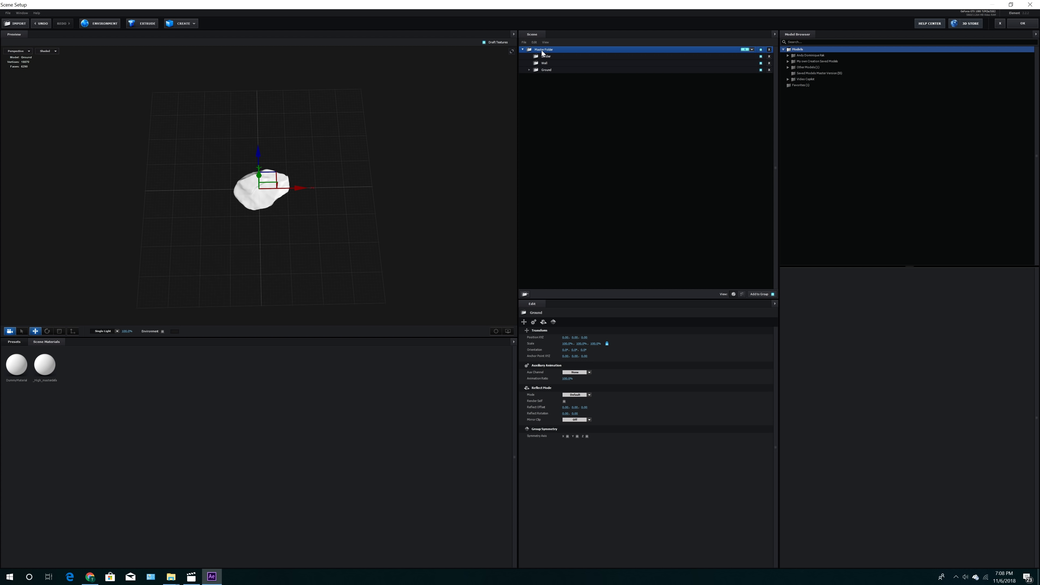
click(525, 294)
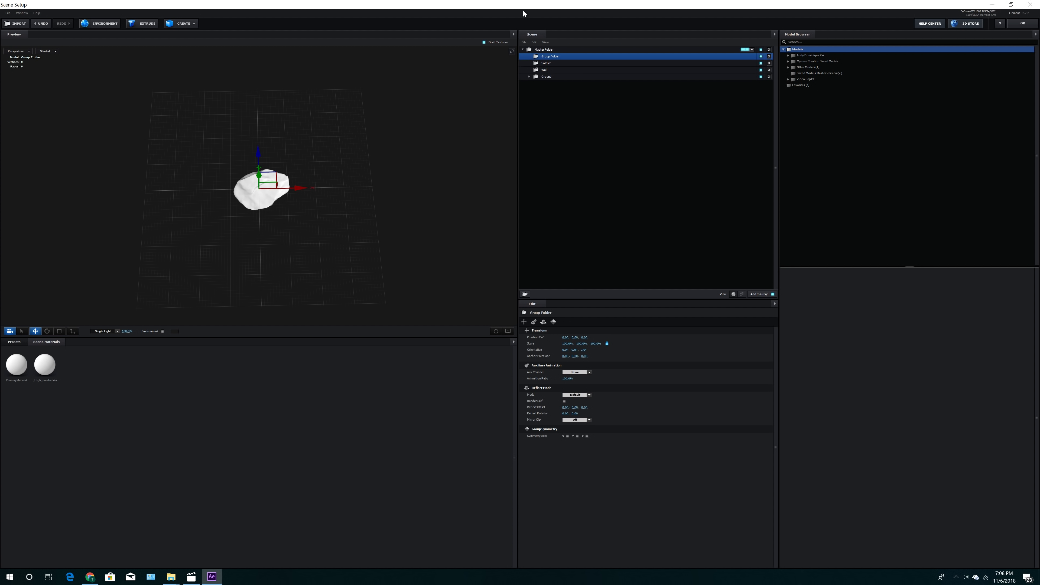
double_click(549, 56)
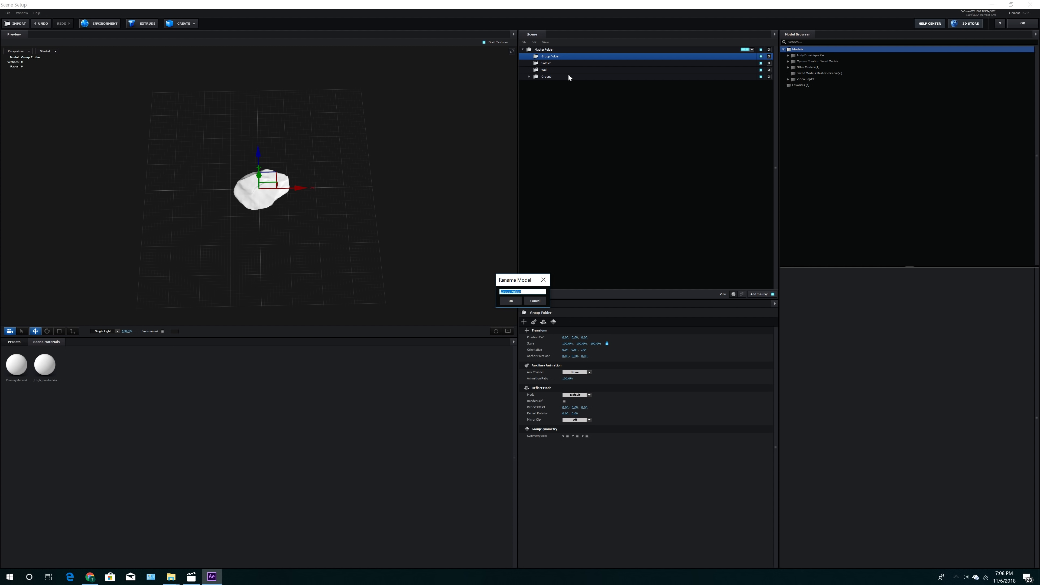
text(Master Rock Environment)
key(Return)
Import OBJ Ground Combined from Tutorial 28's Tutorial OBJ Ground folder into Master Rock Environment, keeping the default import preferences.
click(16, 23)
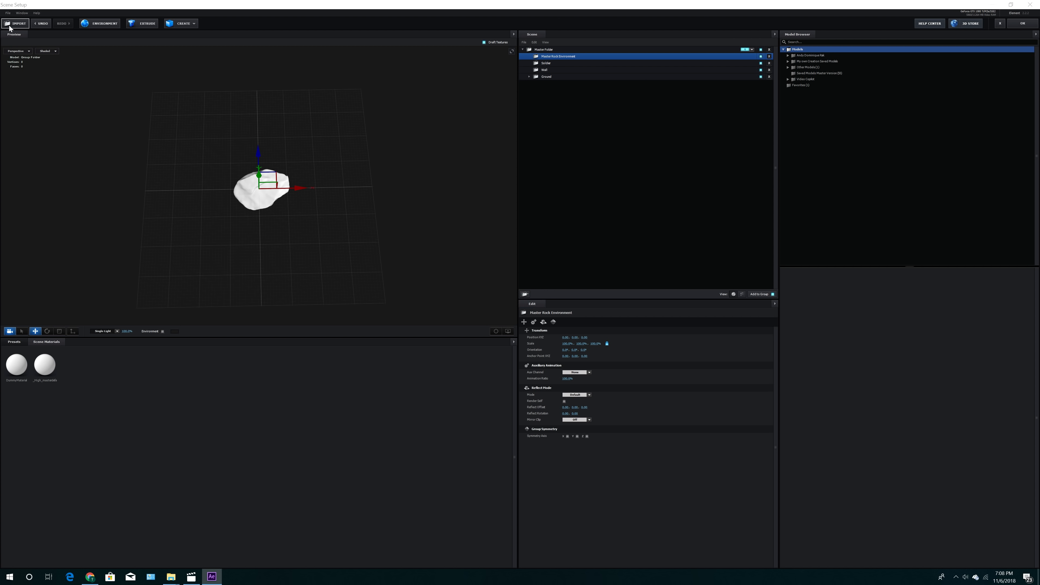
click(37, 211)
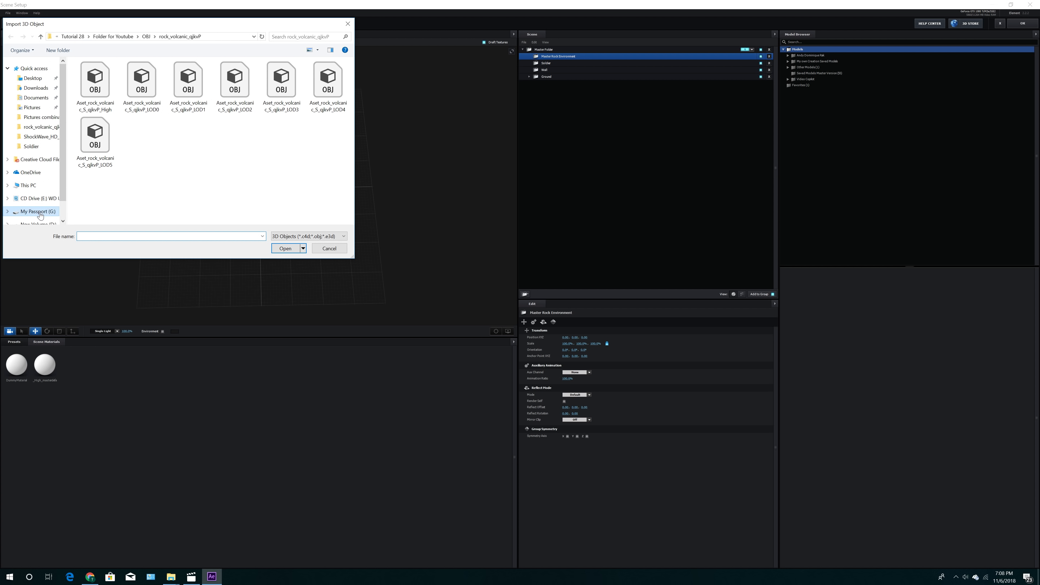
scroll(140, 174, down, 3)
double_click(110, 161)
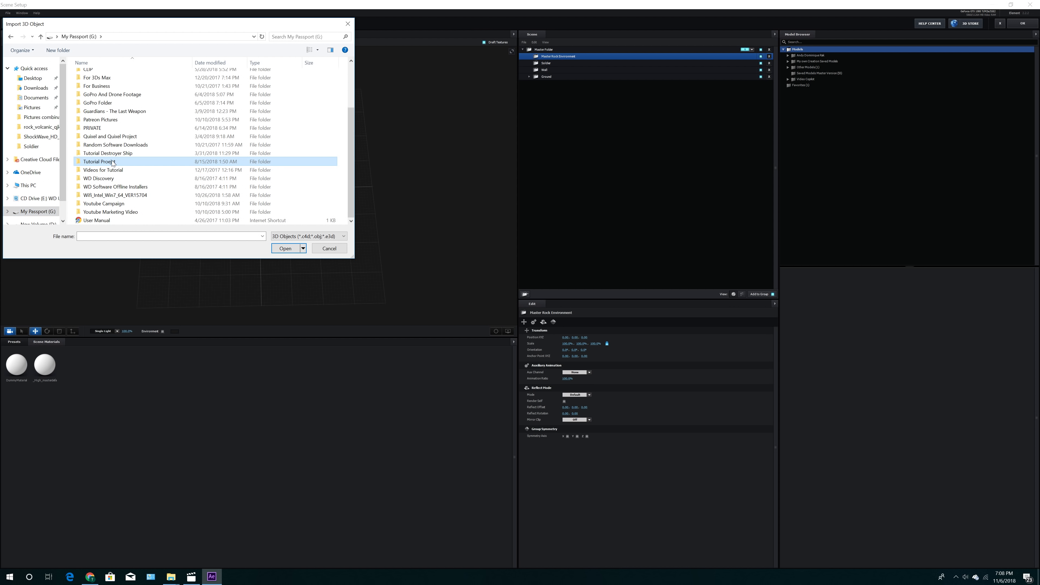
double_click(110, 131)
double_click(110, 75)
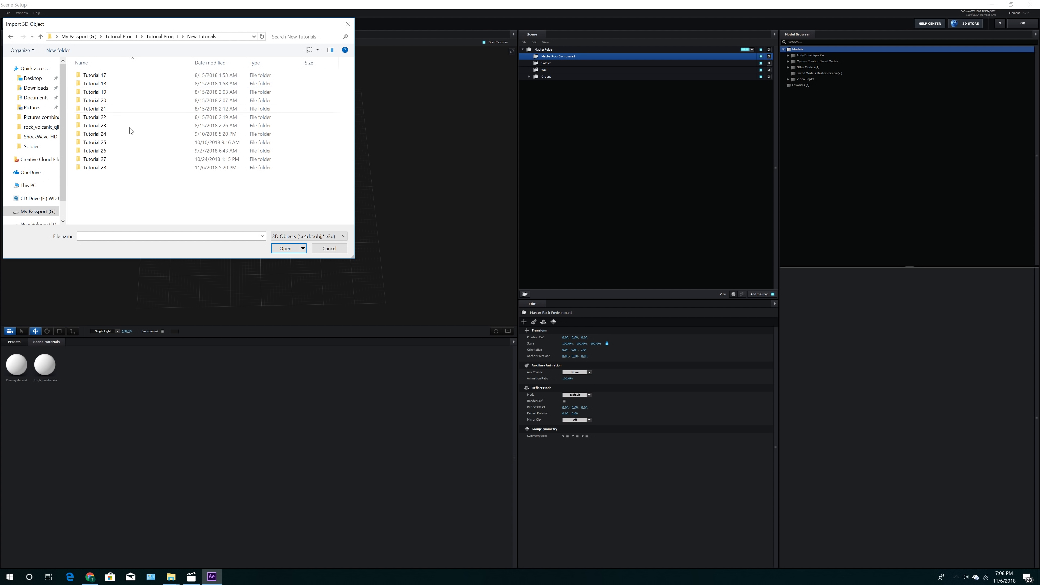
double_click(135, 167)
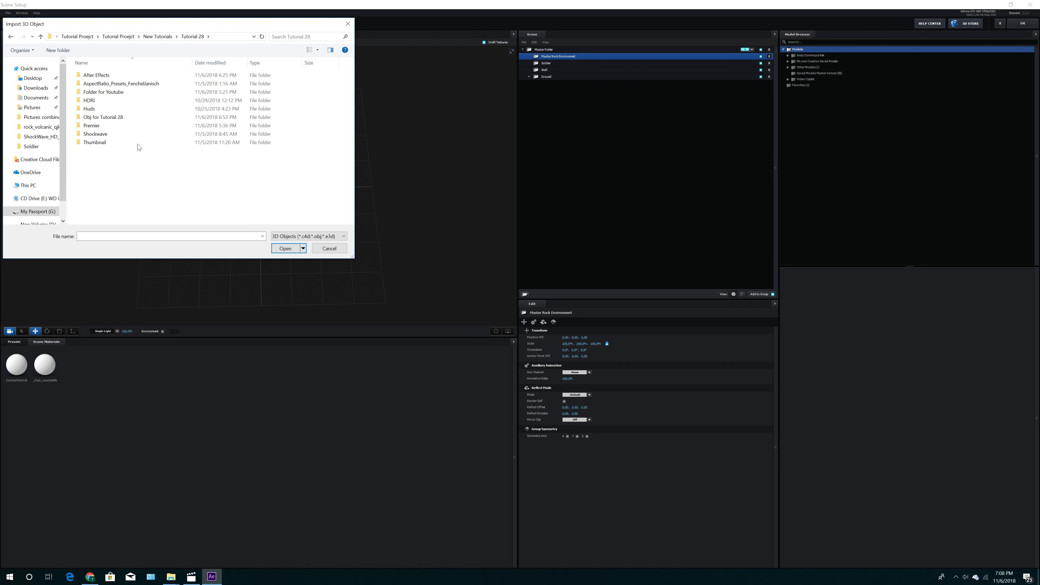
double_click(115, 118)
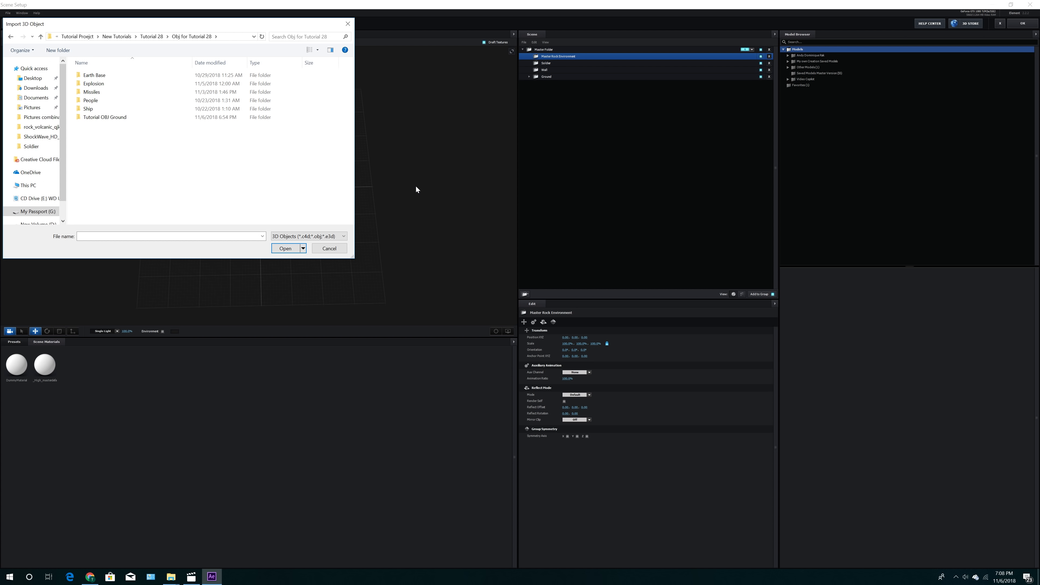
double_click(115, 118)
click(138, 90)
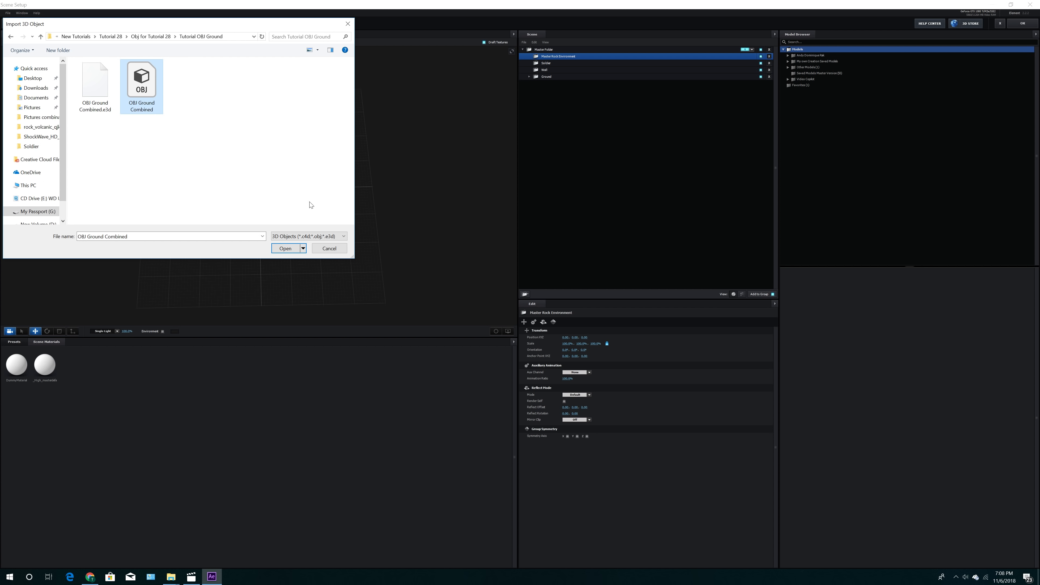
double_click(146, 88)
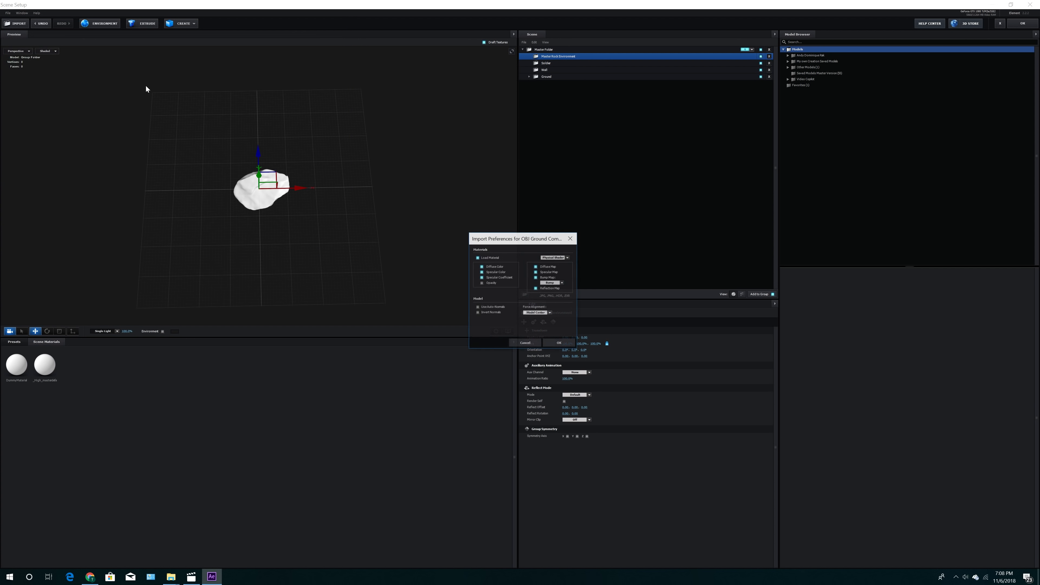
click(558, 343)
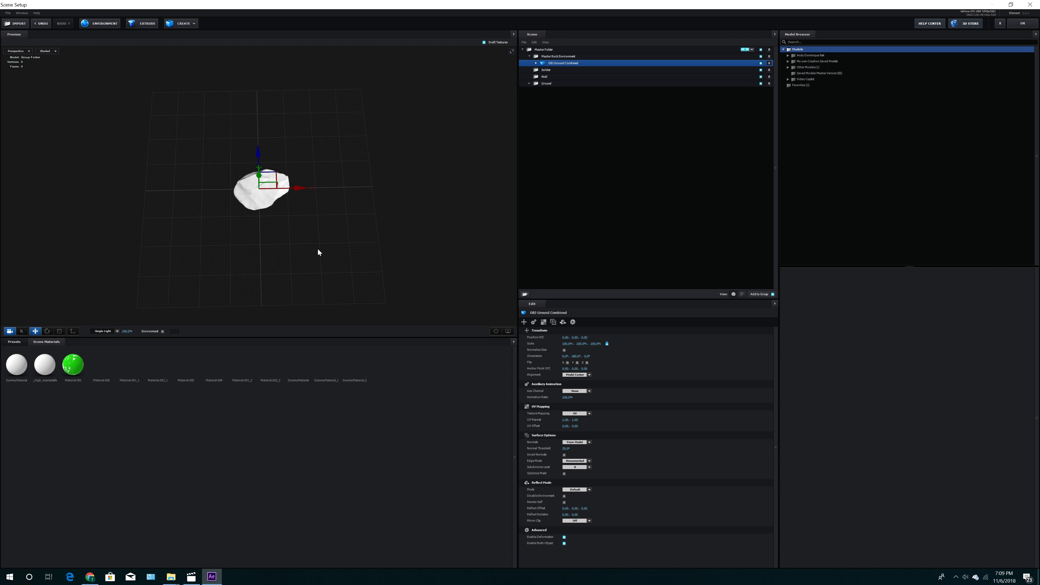
Keep the Ground folder collapsed and hide its contents in the scene.
click(530, 83)
click(530, 84)
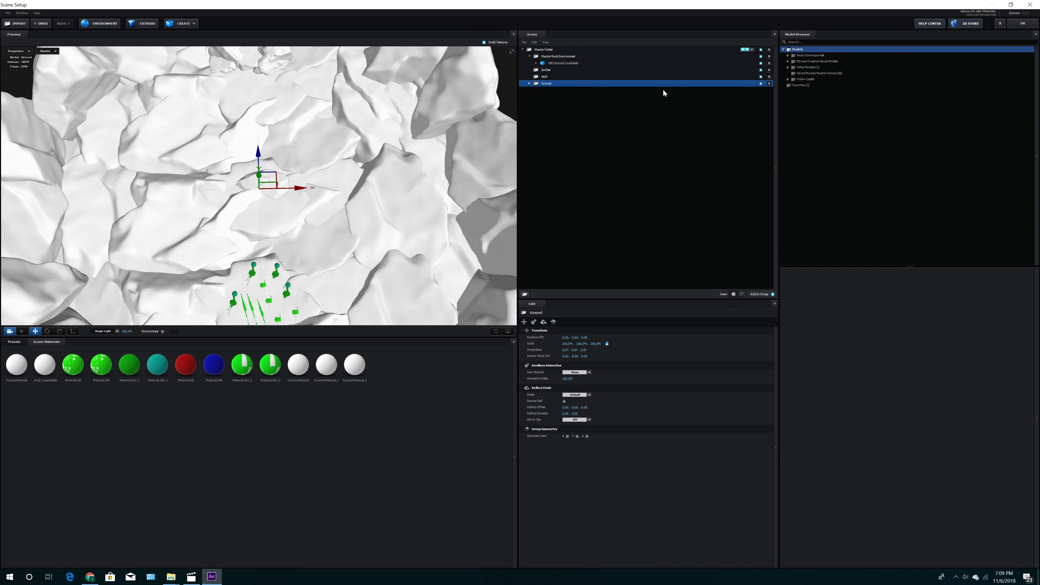
click(760, 84)
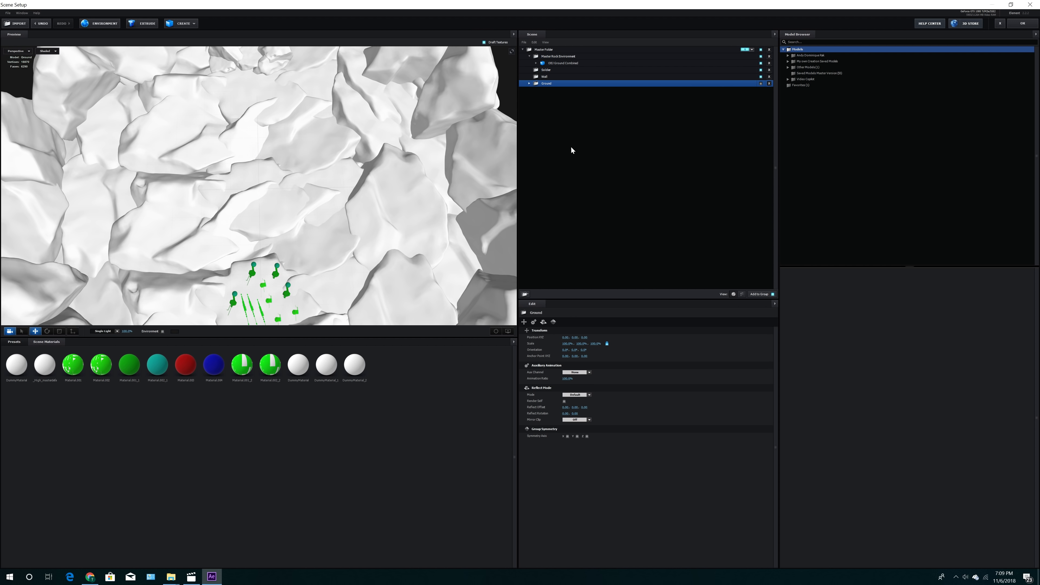
Scale the OBJ Ground Combined model uniformly to 40%.
click(563, 61)
drag(321, 246, 271, 167)
scroll(292, 255, down, 5)
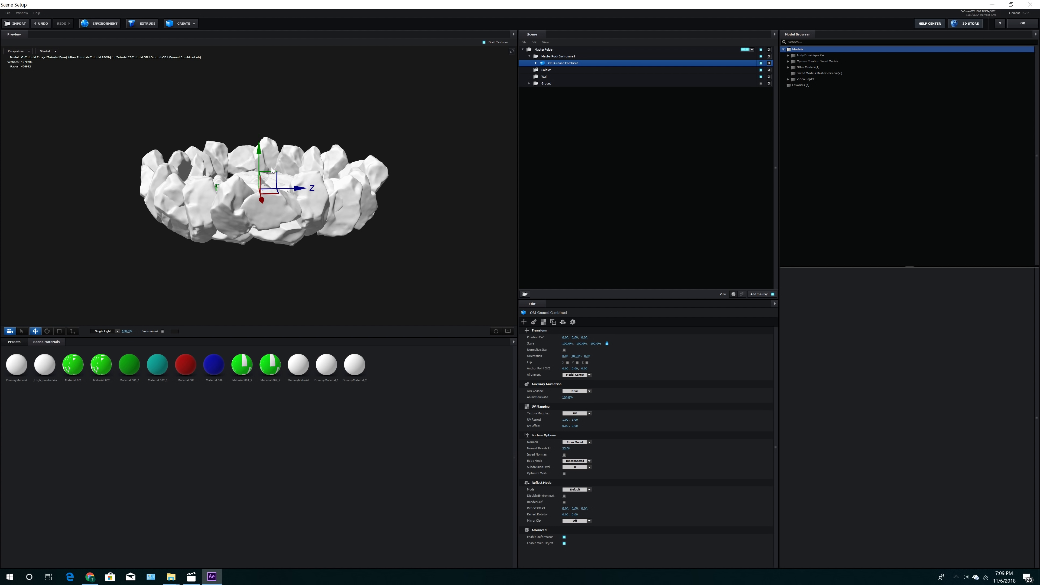
drag(425, 225, 366, 255)
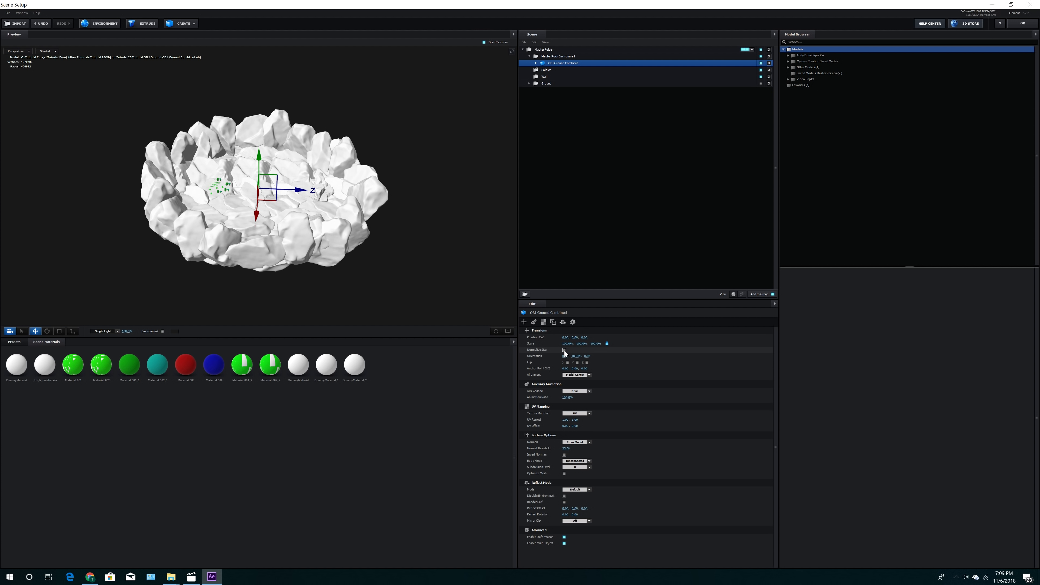
drag(566, 344, 529, 344)
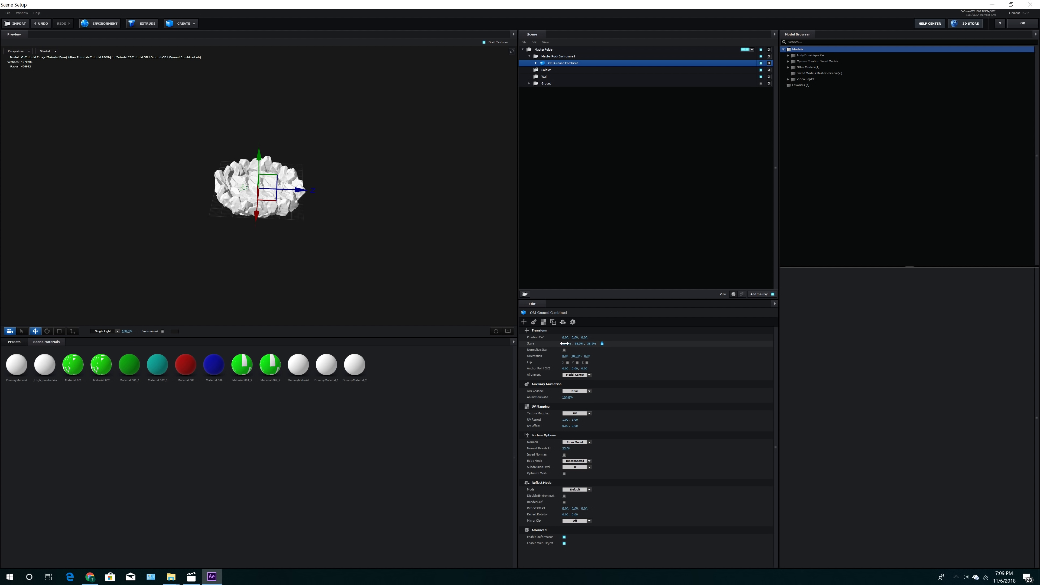
text(40)
key(Return)
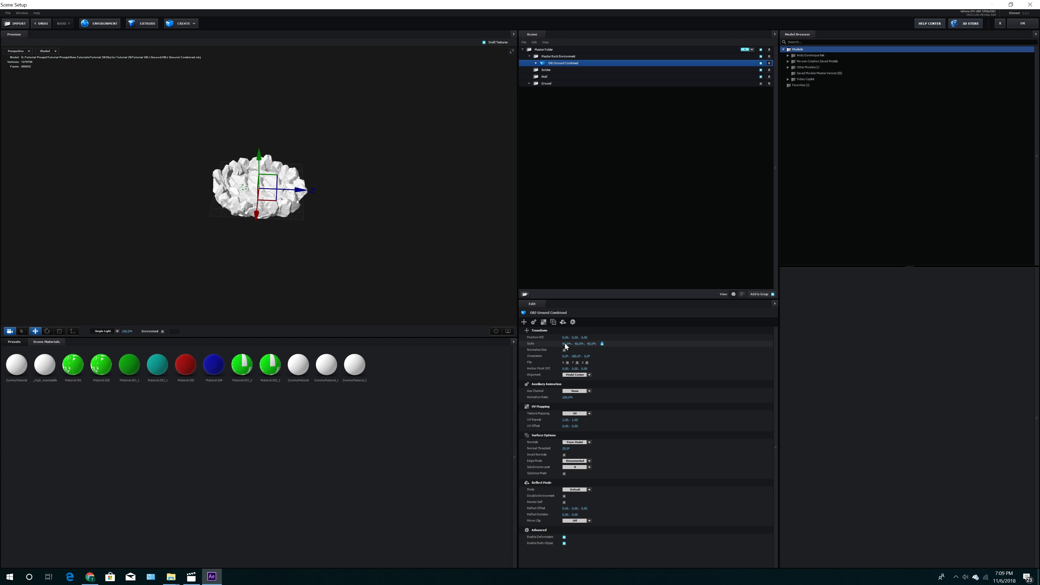
Examine the combined ground model from several angles, including the small base structures and the surrounding ring of rocks.
click(496, 330)
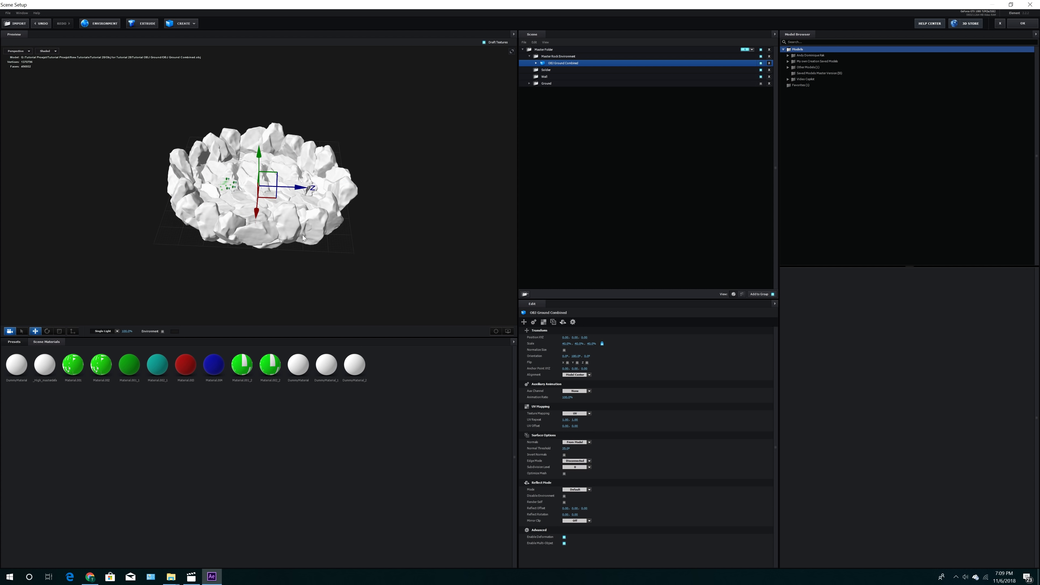
scroll(309, 252, up, 5)
drag(309, 252, 370, 286)
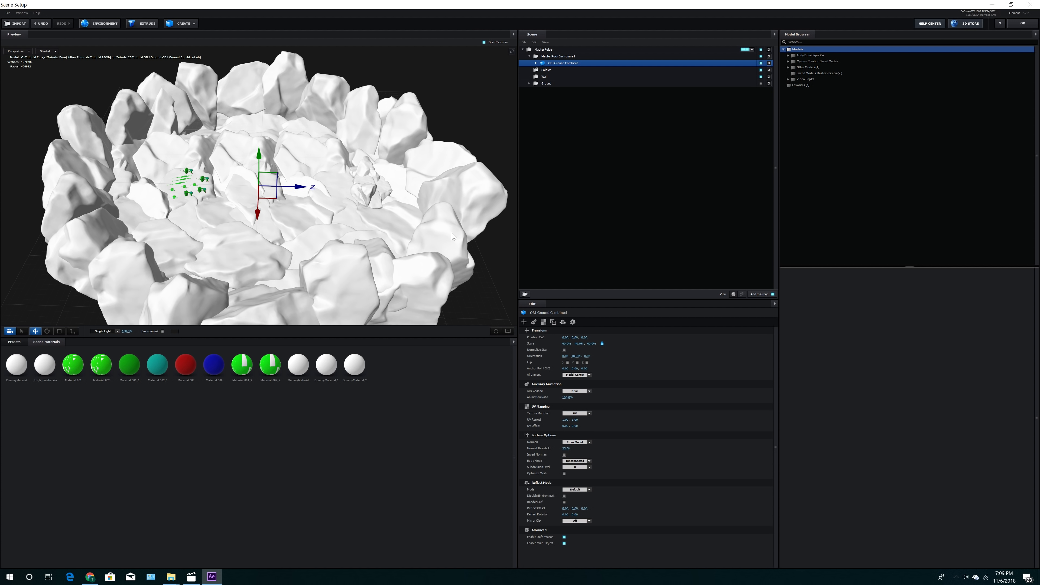
scroll(342, 235, up, 5)
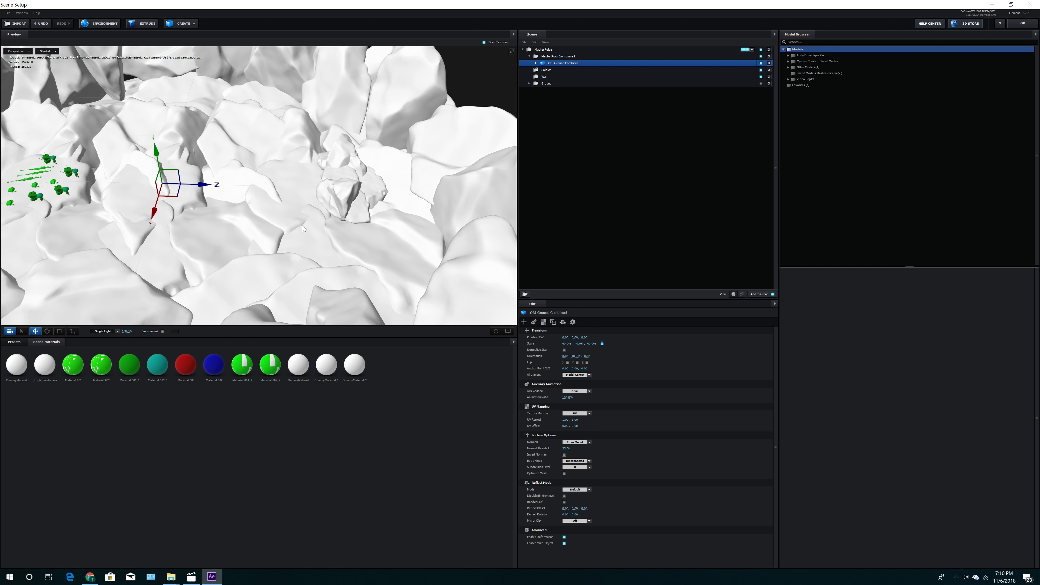
drag(302, 225, 500, 234)
scroll(283, 238, up, 5)
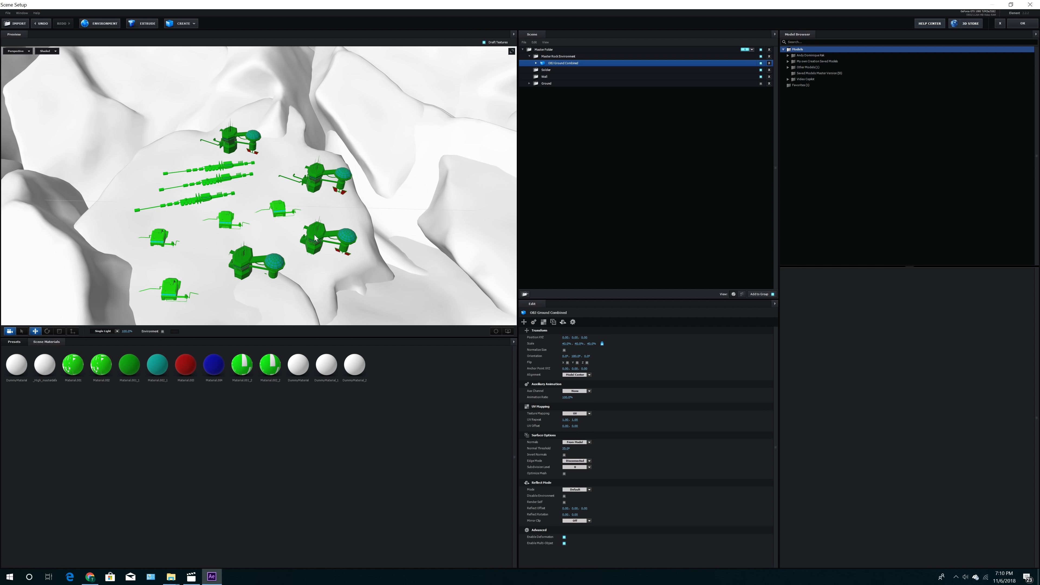
scroll(287, 229, down, 3)
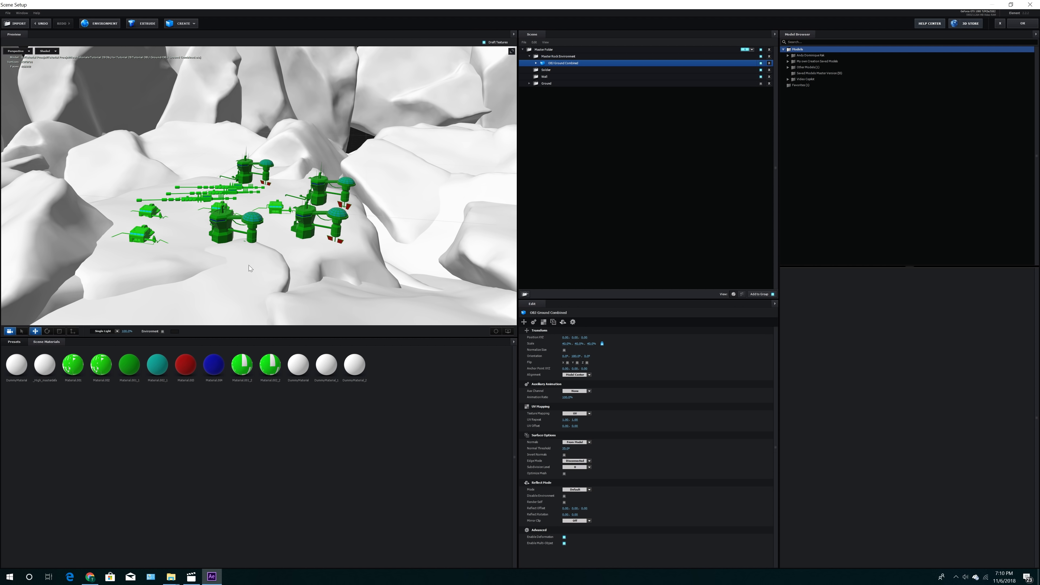
drag(249, 265, 275, 281)
scroll(275, 282, down, 8)
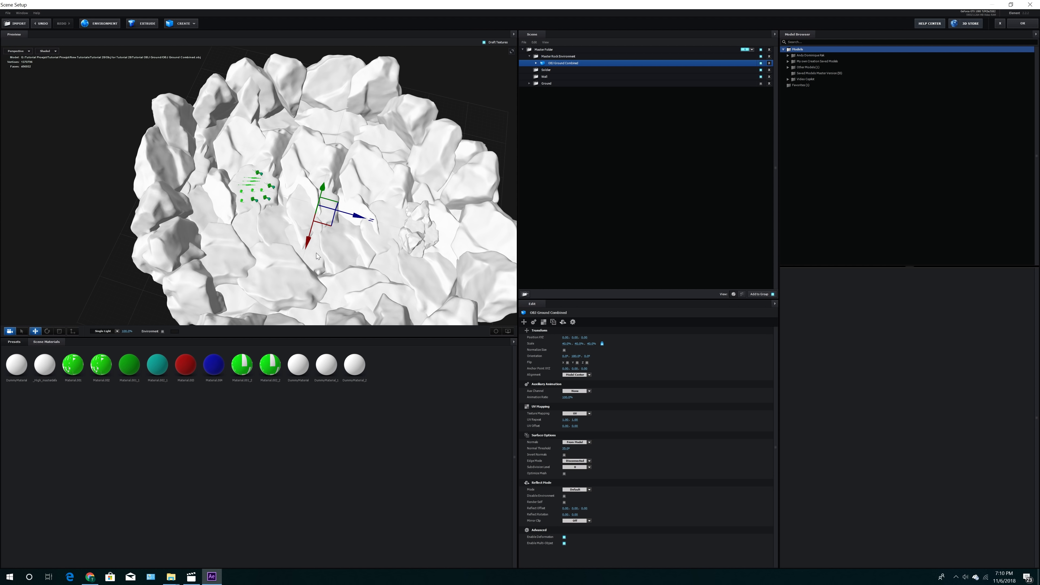
drag(316, 253, 349, 268)
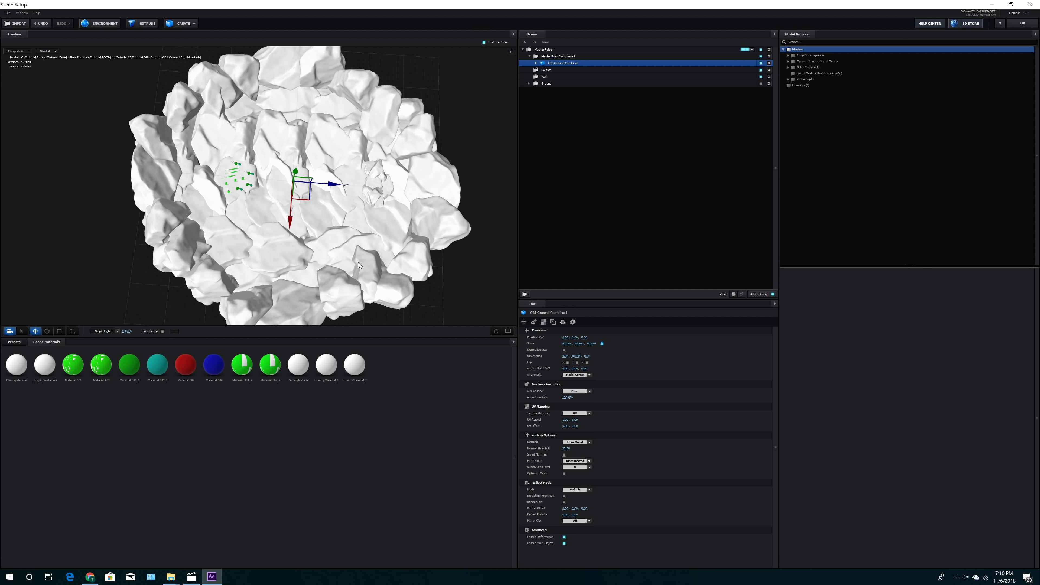
drag(397, 250, 377, 237)
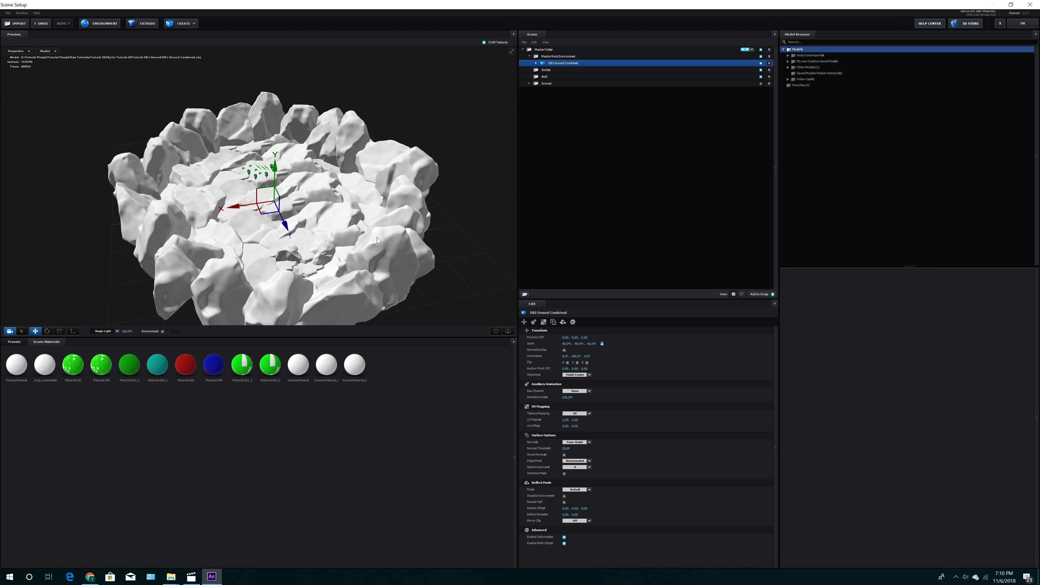
Collapse the Master Rock Environment folder and go through the Soldier, Wall and Ground folders.
click(529, 56)
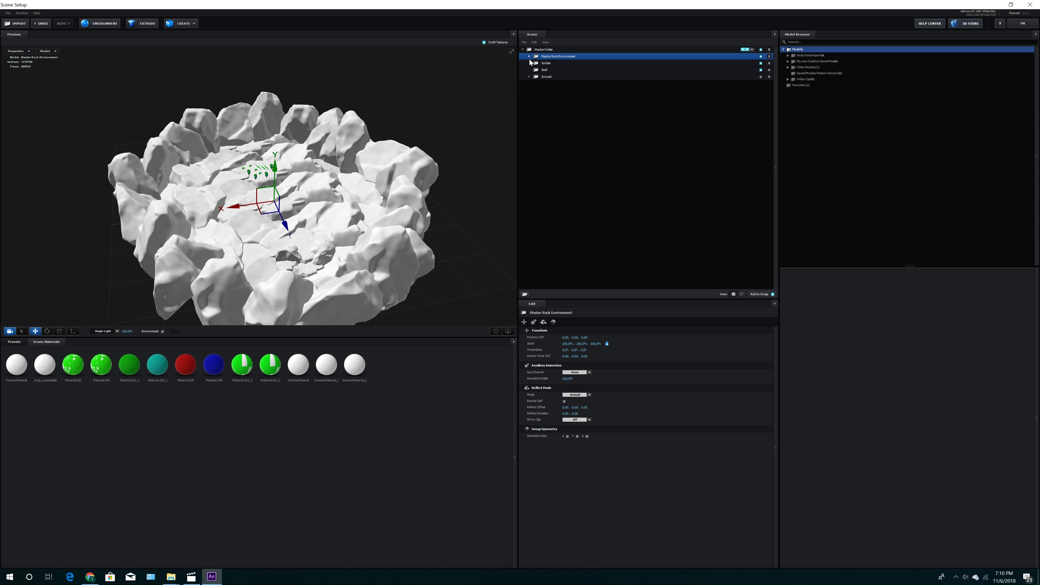
click(545, 63)
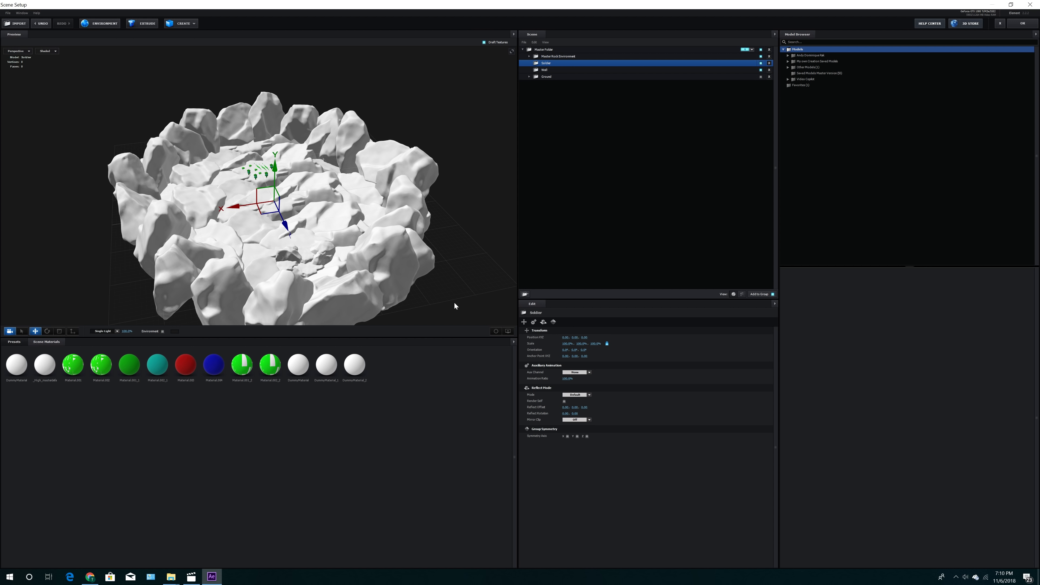
click(545, 70)
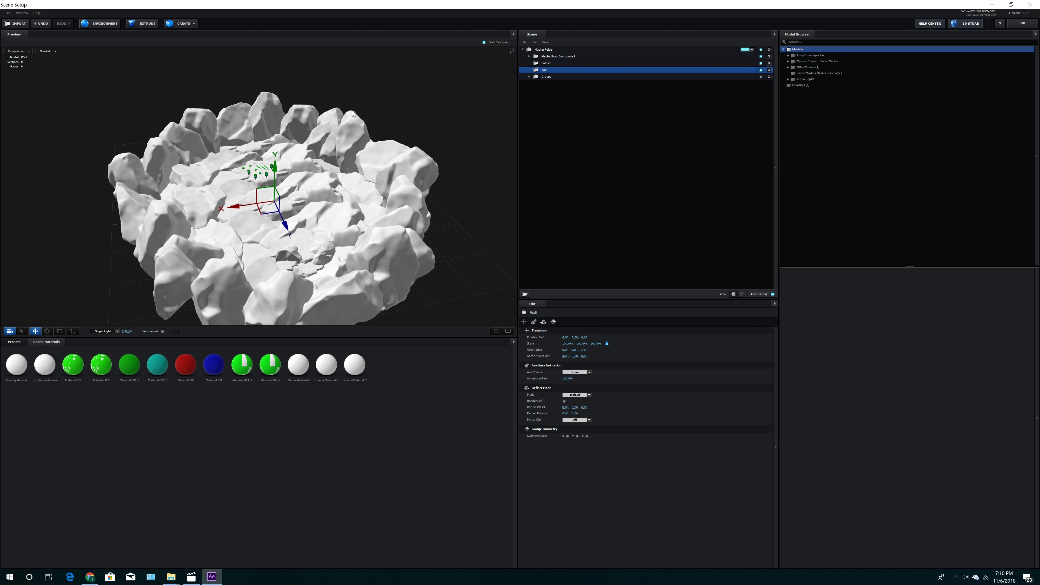
click(548, 77)
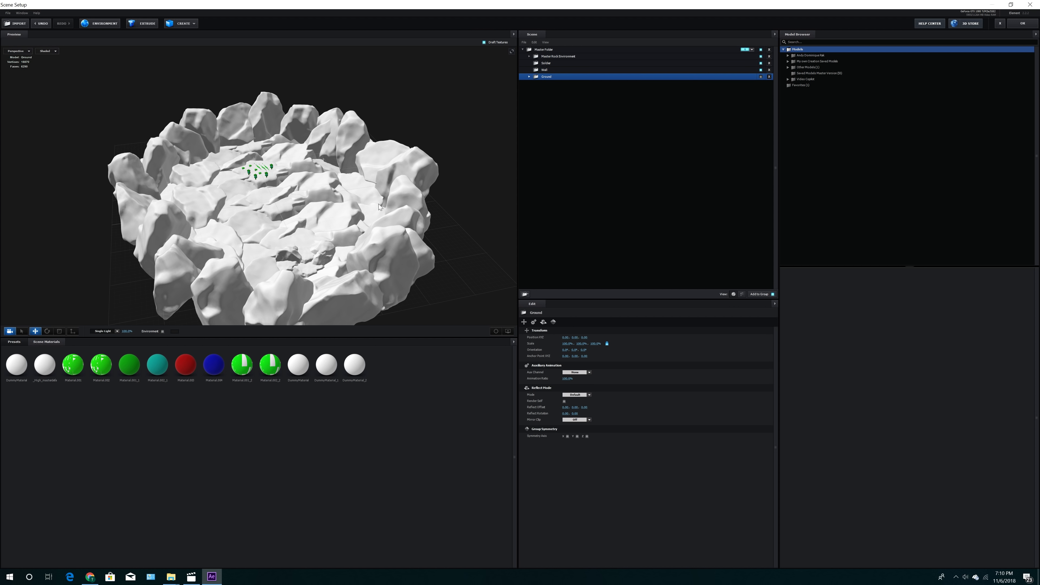
Add a new group folder and move it out of Ground to the first place under Master Folder.
click(525, 294)
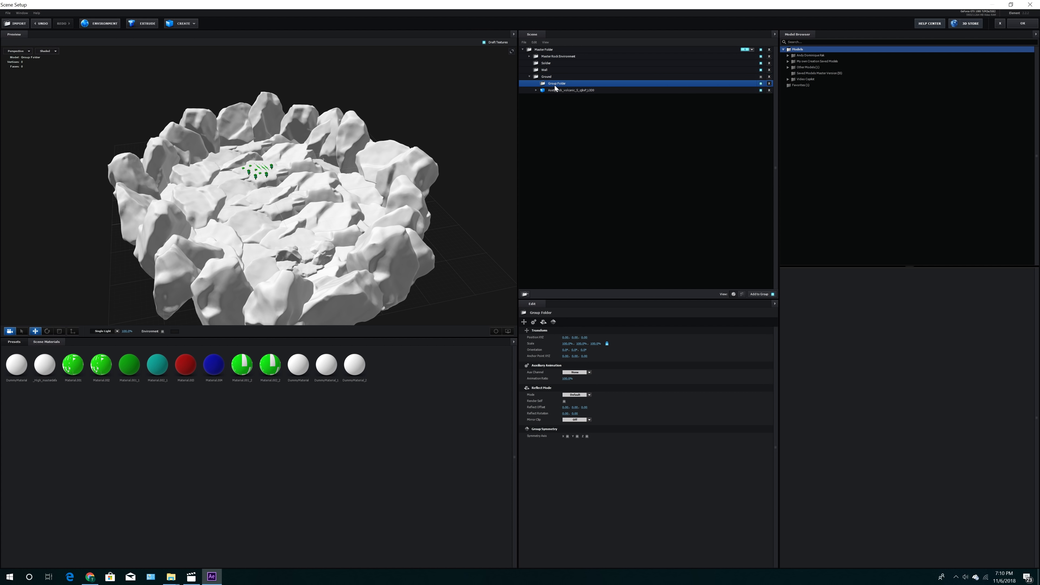
drag(555, 84, 541, 124)
click(528, 76)
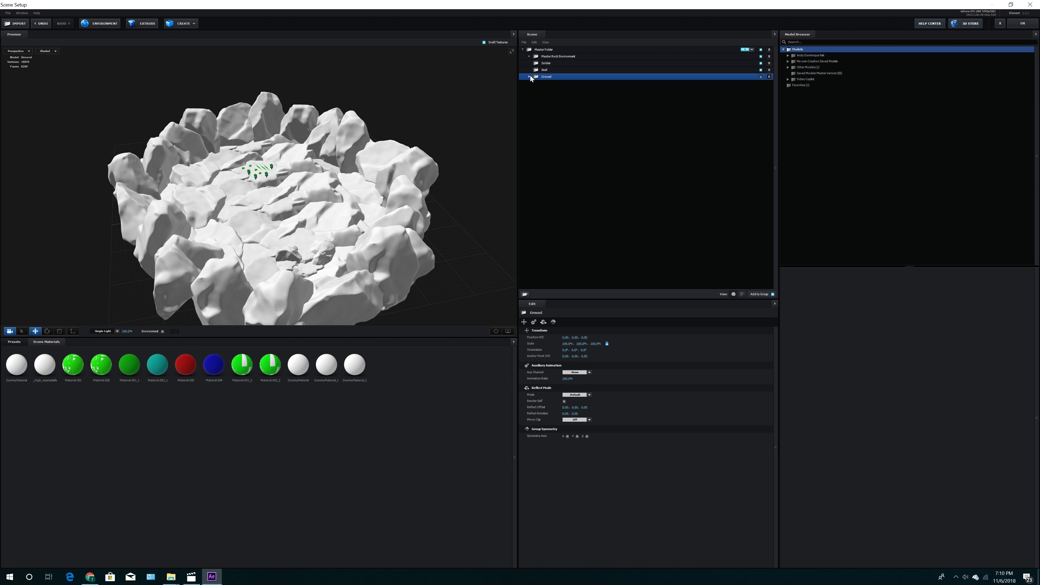
click(529, 76)
click(562, 90)
drag(562, 93, 549, 58)
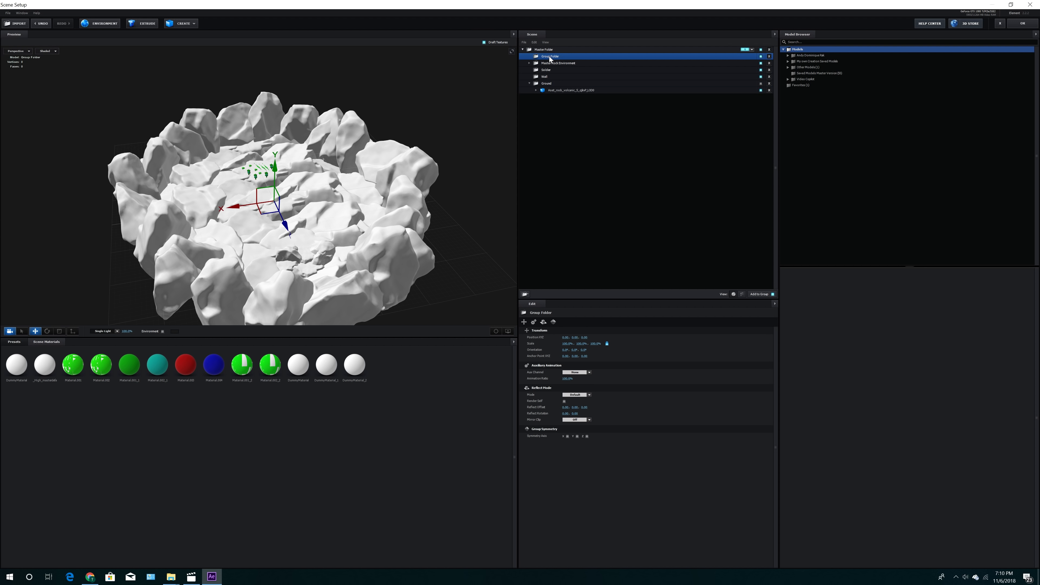
Collapse the Ground folder and rename the new group folder "Base".
click(529, 84)
double_click(549, 57)
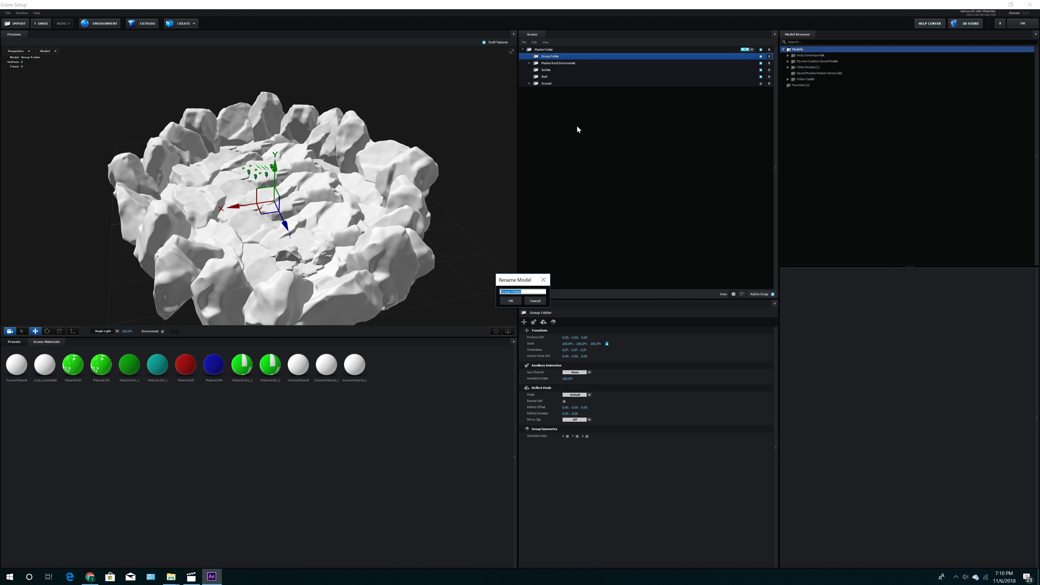
text(Base)
key(Return)
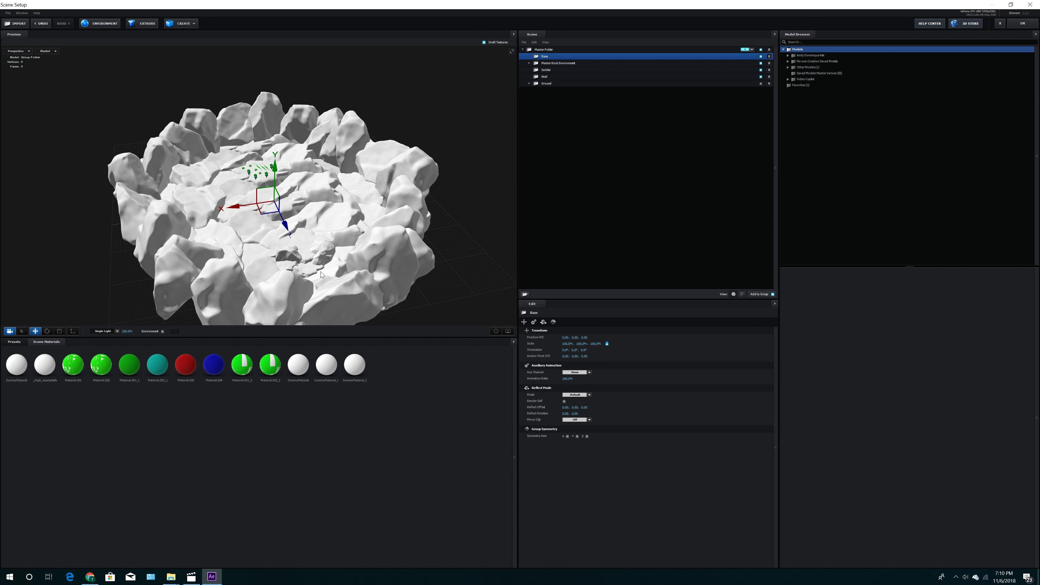
mouse_move(321, 272)
mouse_down()
mouse_move(356, 278)
mouse_move(327, 298)
mouse_move(318, 270)
mouse_up()
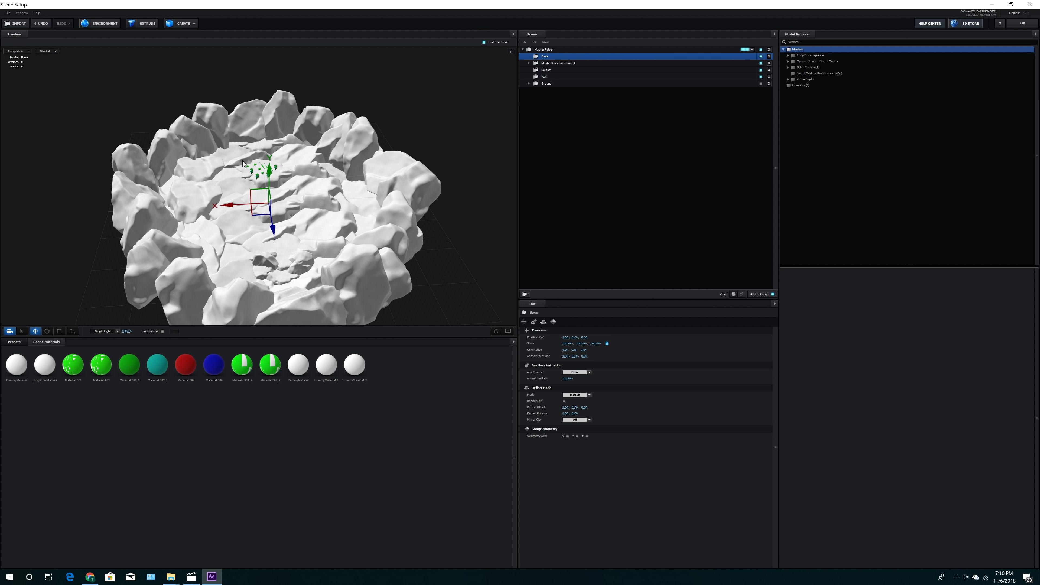
click(550, 76)
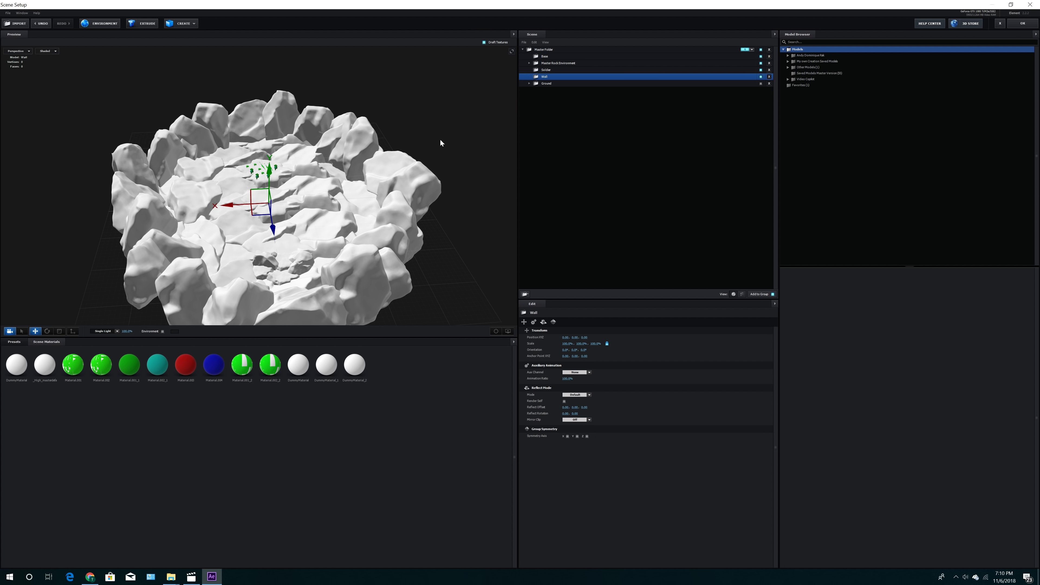
click(550, 84)
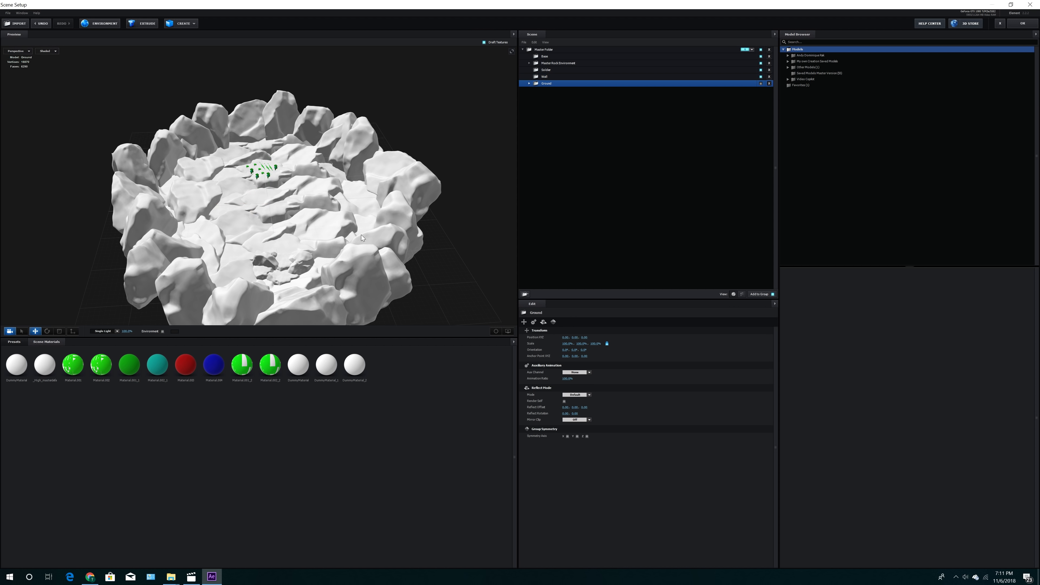
Import Soldier.obj from Folder for Youtube > OBJ > Soldier into the Soldier group folder, keeping the offered import preferences.
click(549, 70)
drag(333, 290, 73, 119)
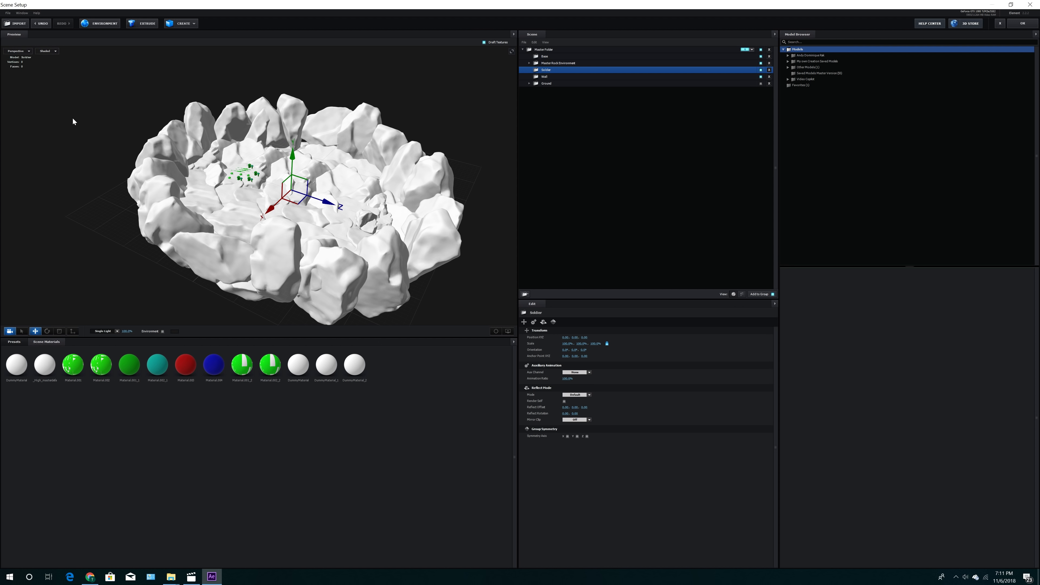
click(17, 24)
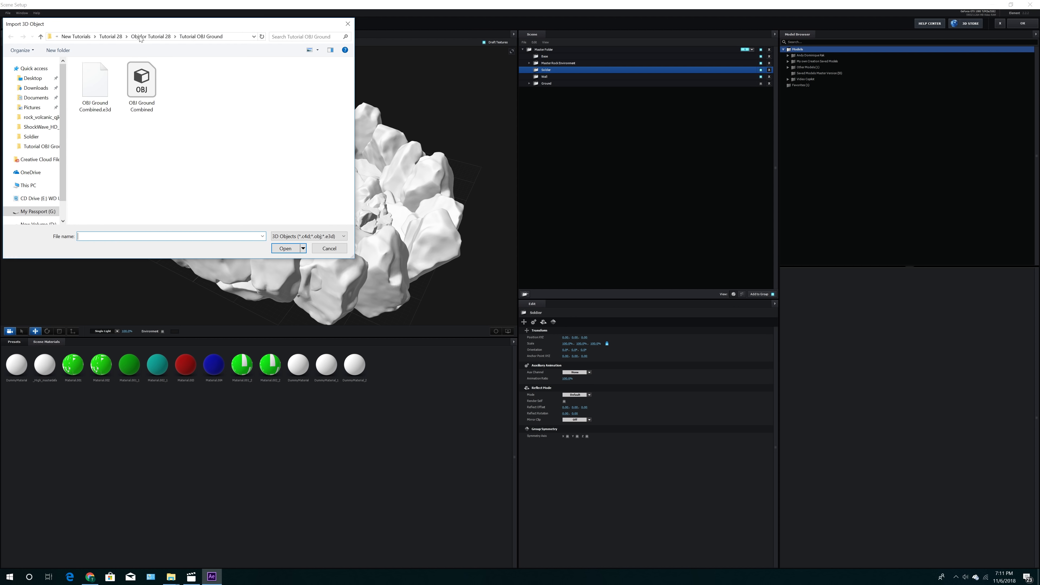
click(161, 36)
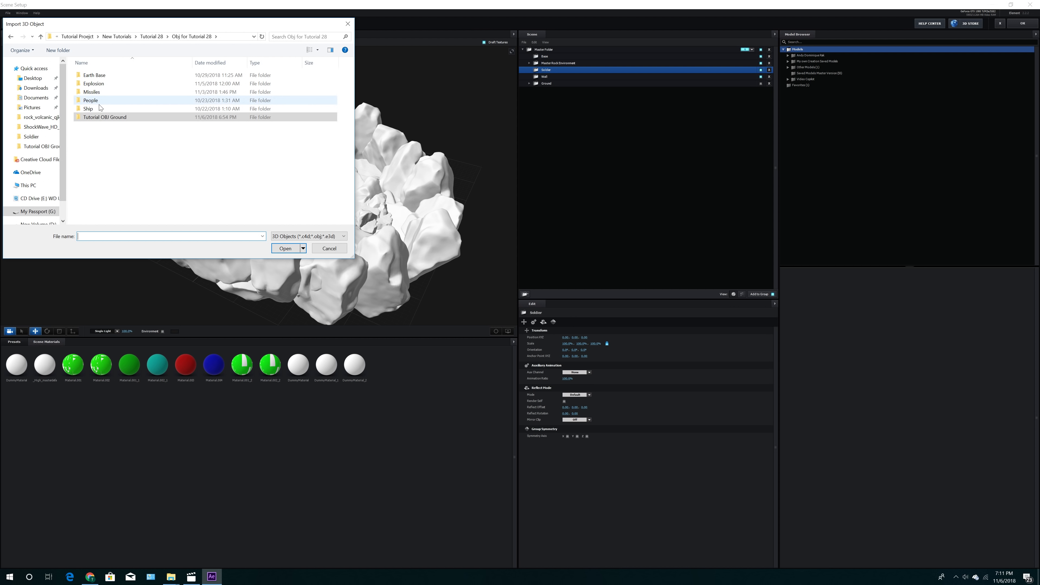
click(152, 36)
double_click(126, 93)
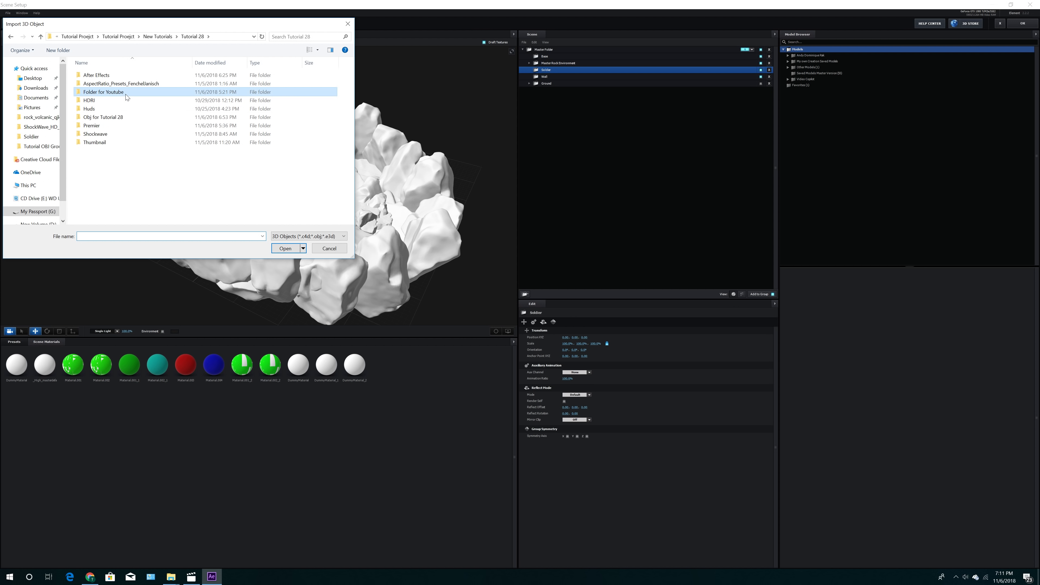
double_click(101, 76)
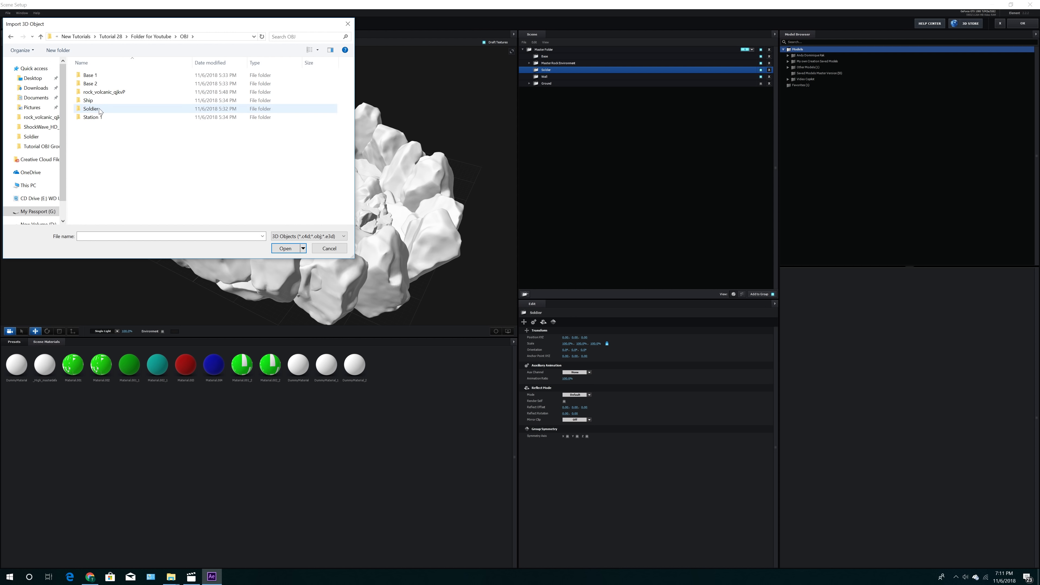
double_click(91, 109)
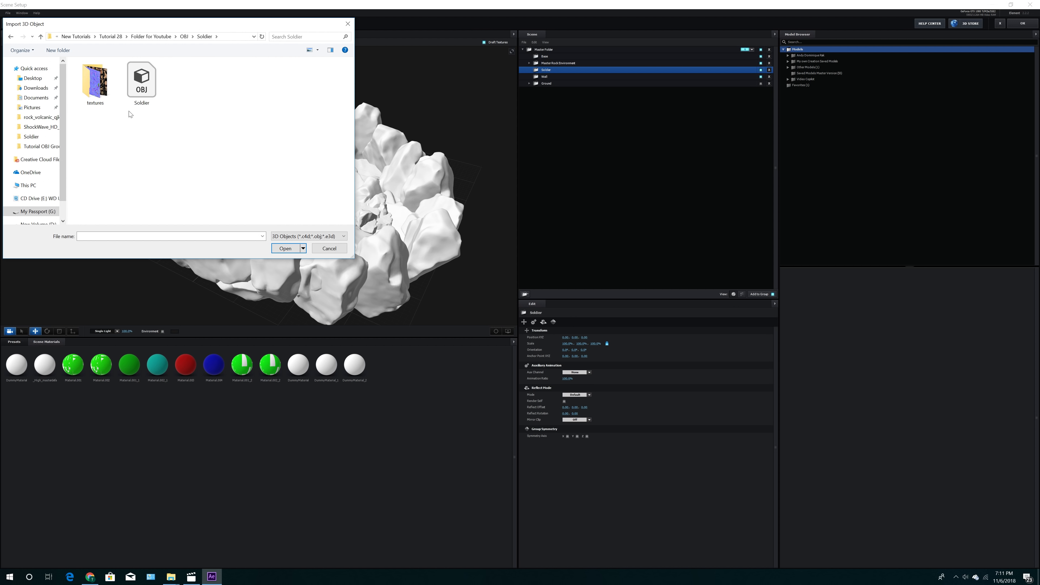
double_click(142, 92)
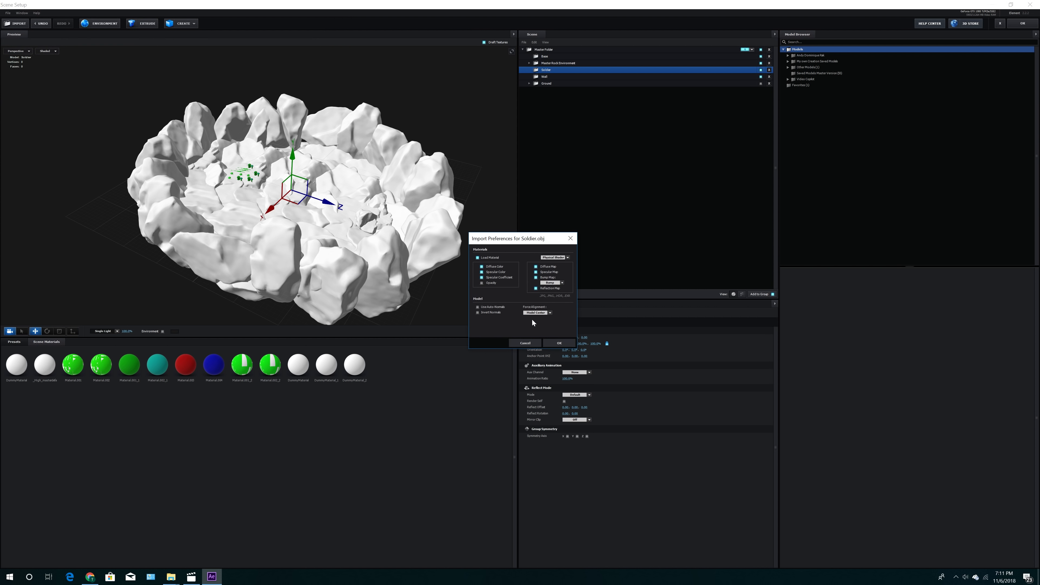
click(558, 343)
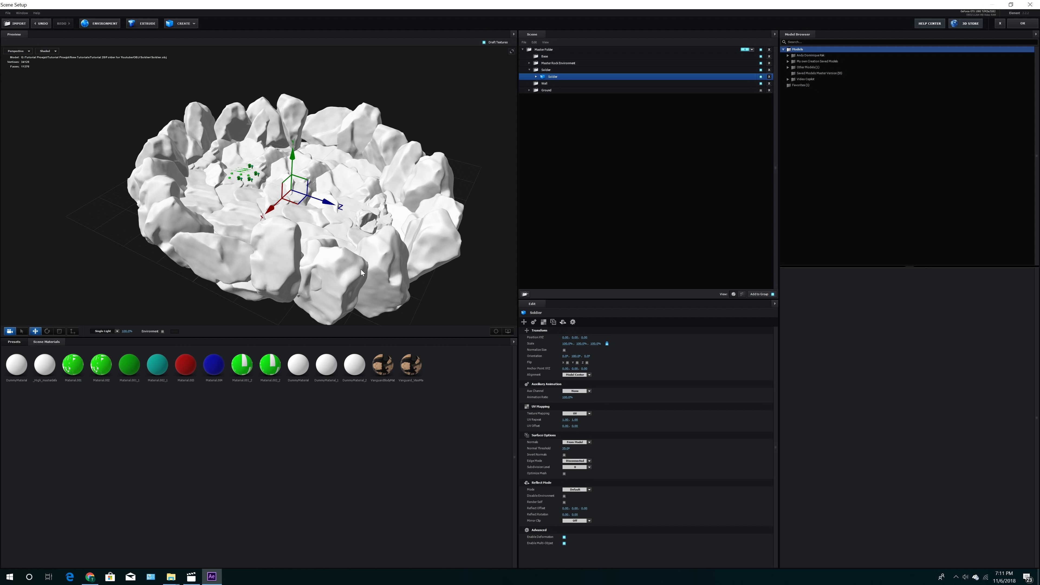
Turn on Normalize Size for the imported Soldier model.
drag(361, 269, 371, 271)
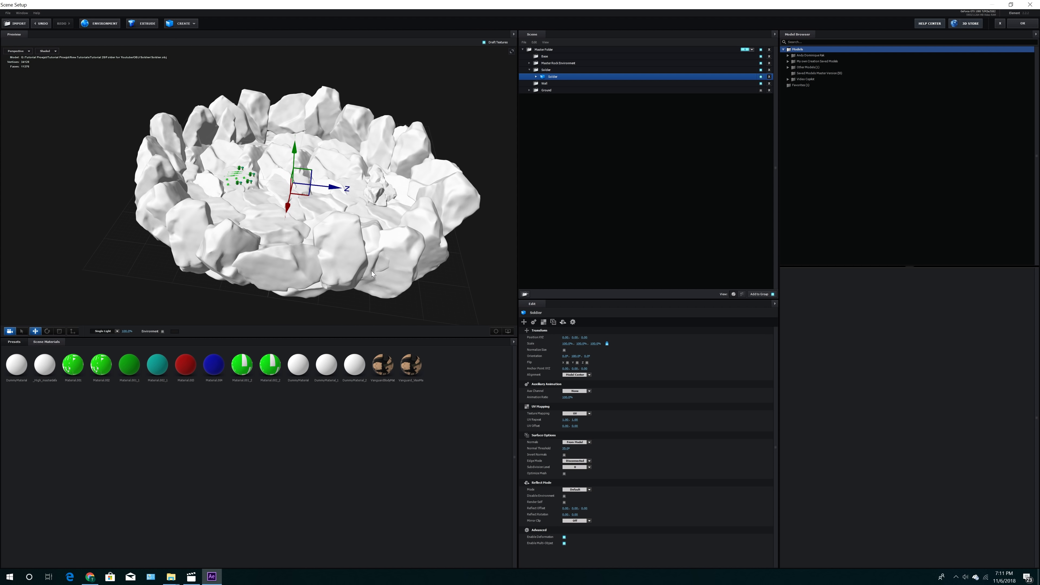
click(564, 350)
drag(300, 299, 359, 213)
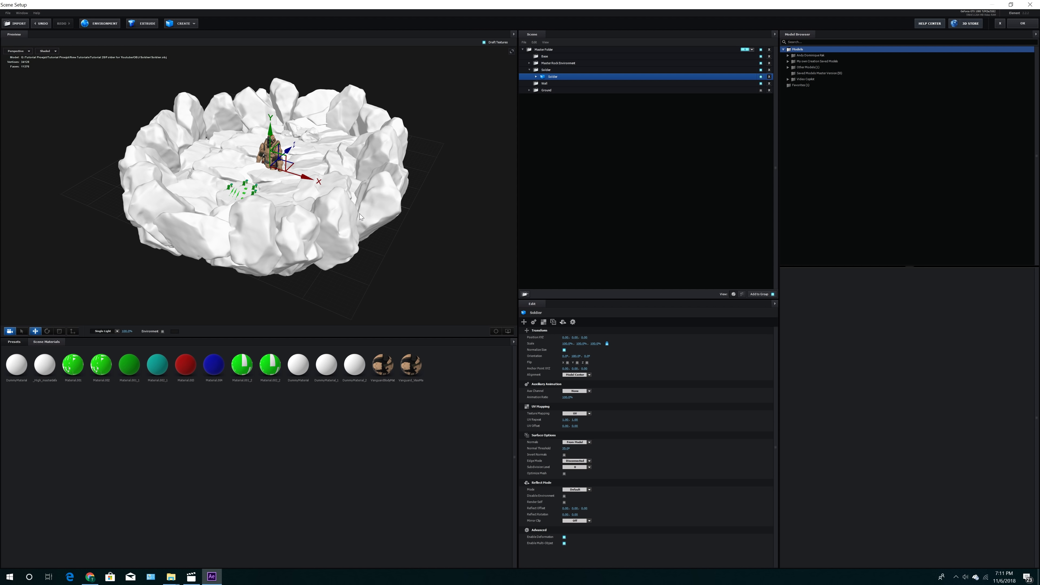
mouse_move(359, 214)
mouse_down()
mouse_move(384, 216)
mouse_move(338, 225)
mouse_move(358, 213)
mouse_move(348, 220)
mouse_up()
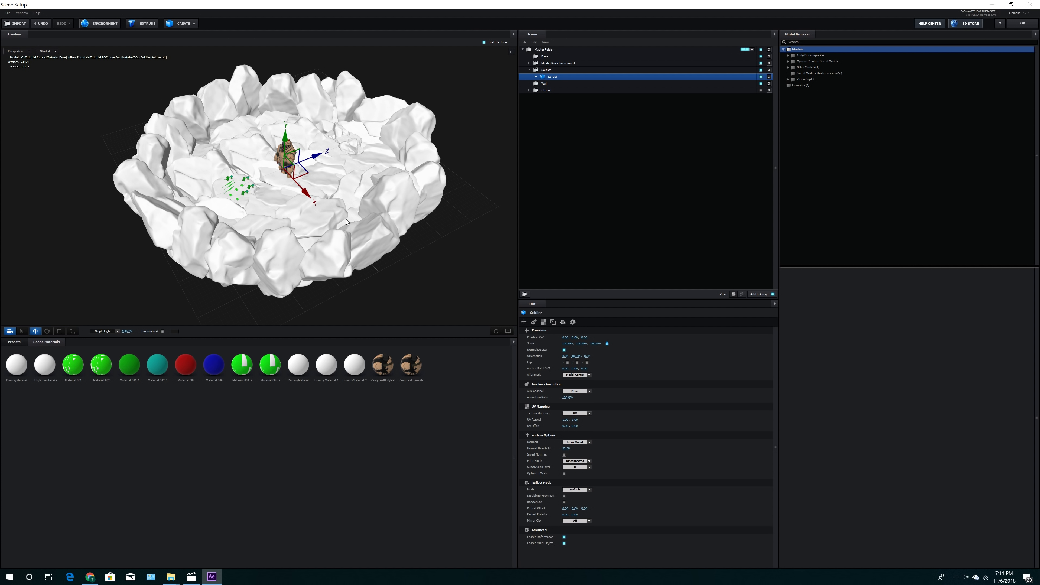
Raise the Soldier model along its Y axis until its feet stand on the ground within the rock ring.
drag(345, 219, 367, 217)
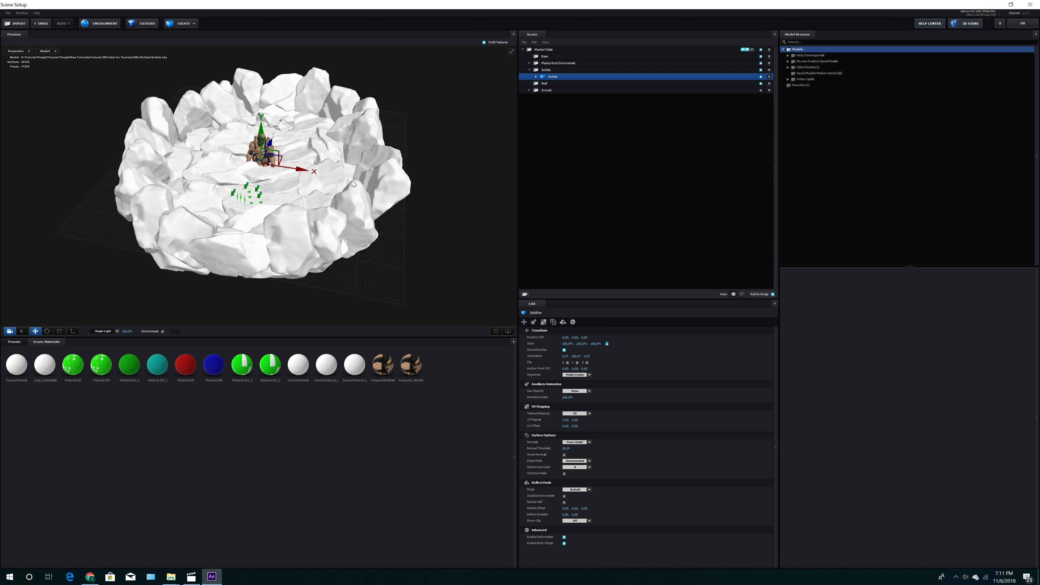
drag(352, 181, 425, 184)
drag(293, 144, 293, 112)
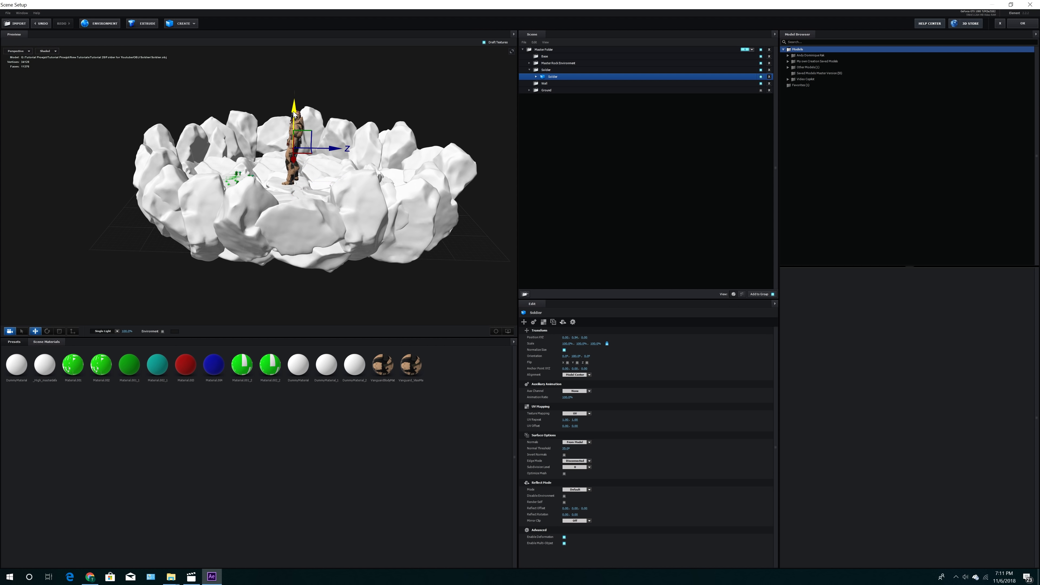
mouse_move(354, 226)
mouse_down()
mouse_move(405, 225)
mouse_move(354, 236)
mouse_move(365, 223)
mouse_up()
Collapse the Soldier folder, move it out of Master Folder to the scene's top level and choose its group number.
click(529, 71)
click(556, 71)
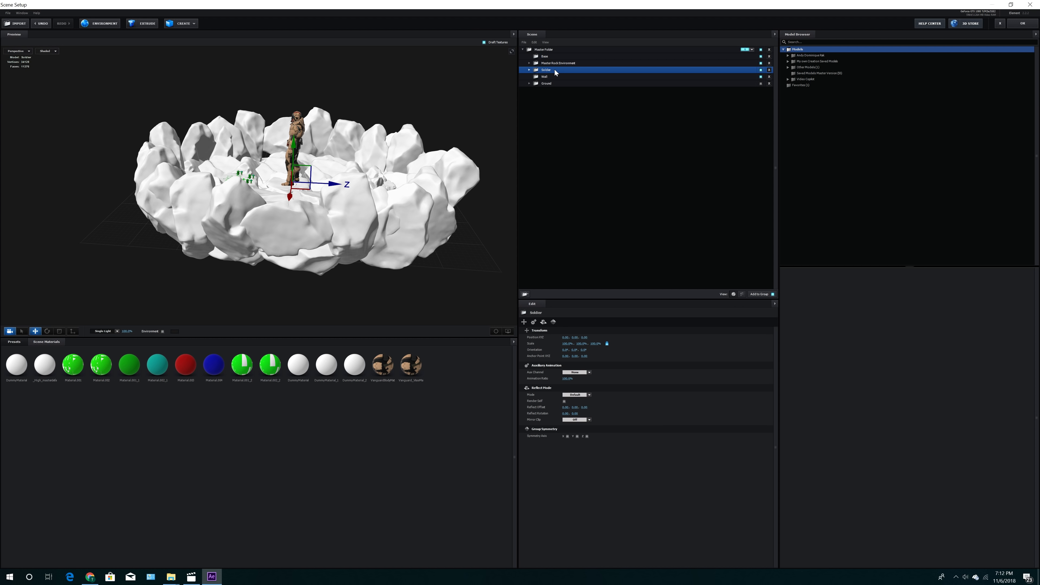
drag(548, 72, 546, 95)
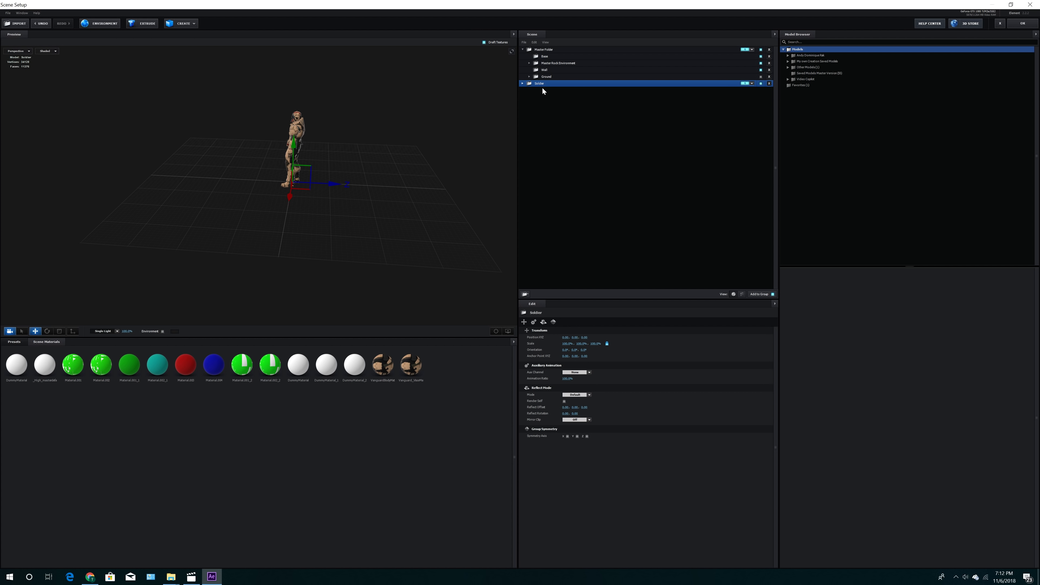
click(751, 83)
click(754, 92)
Examine the isolated Soldier model from the front, side and above, up close, against the floor grid.
drag(356, 224, 404, 227)
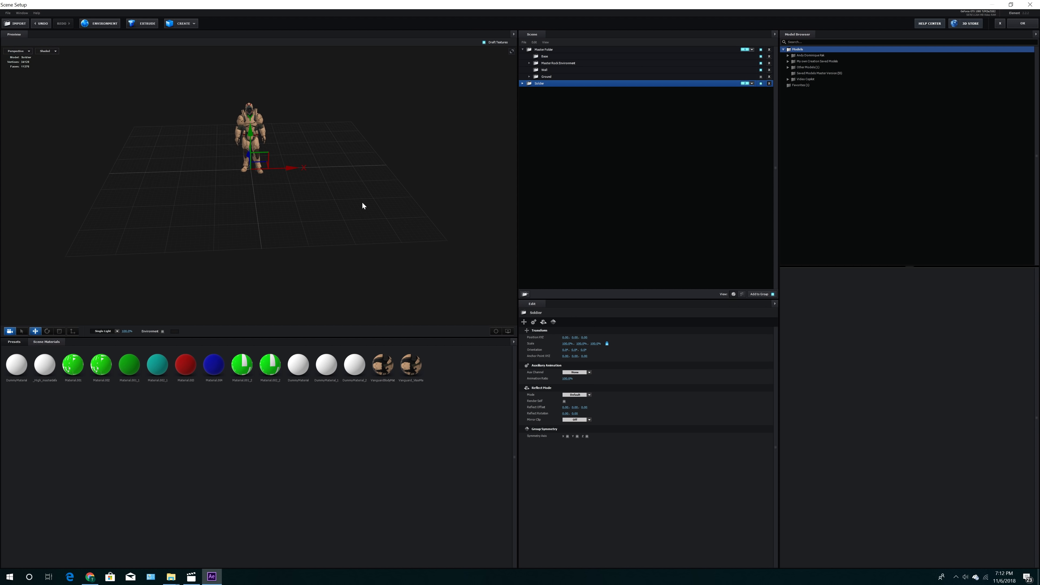
drag(362, 203, 308, 194)
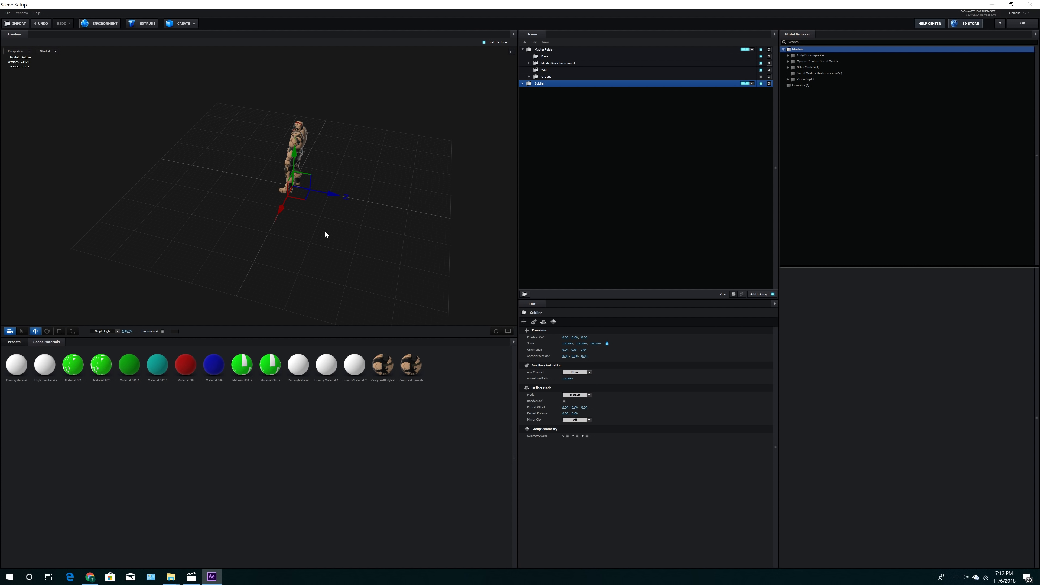
drag(375, 249, 418, 256)
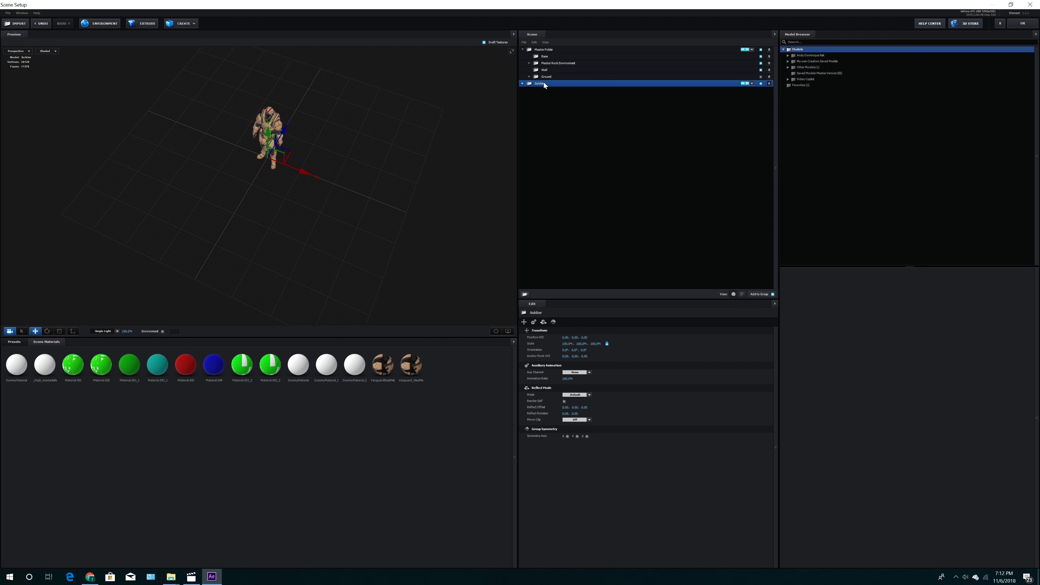
drag(339, 233, 341, 256)
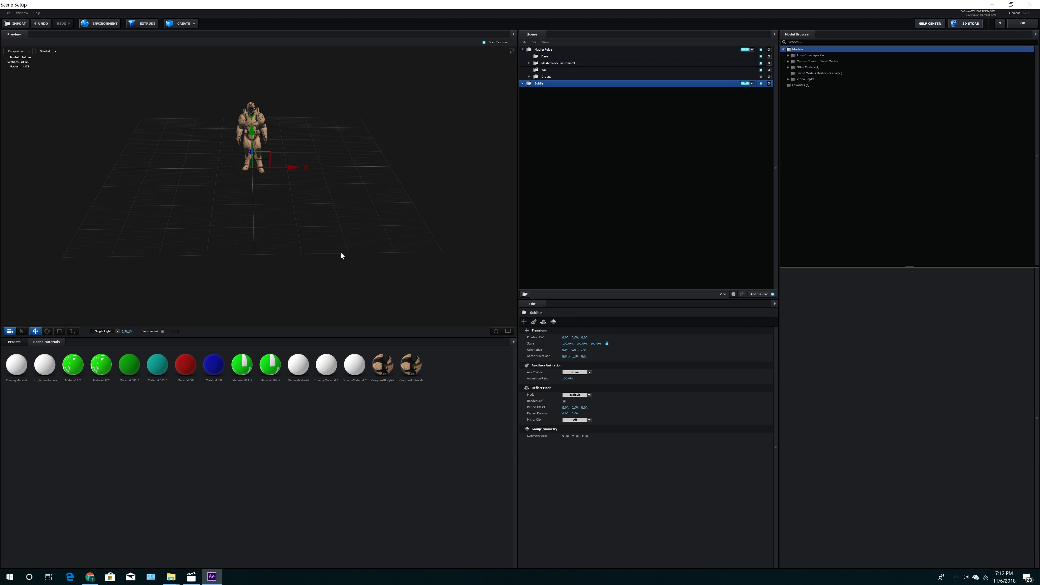
scroll(331, 254, up, 6)
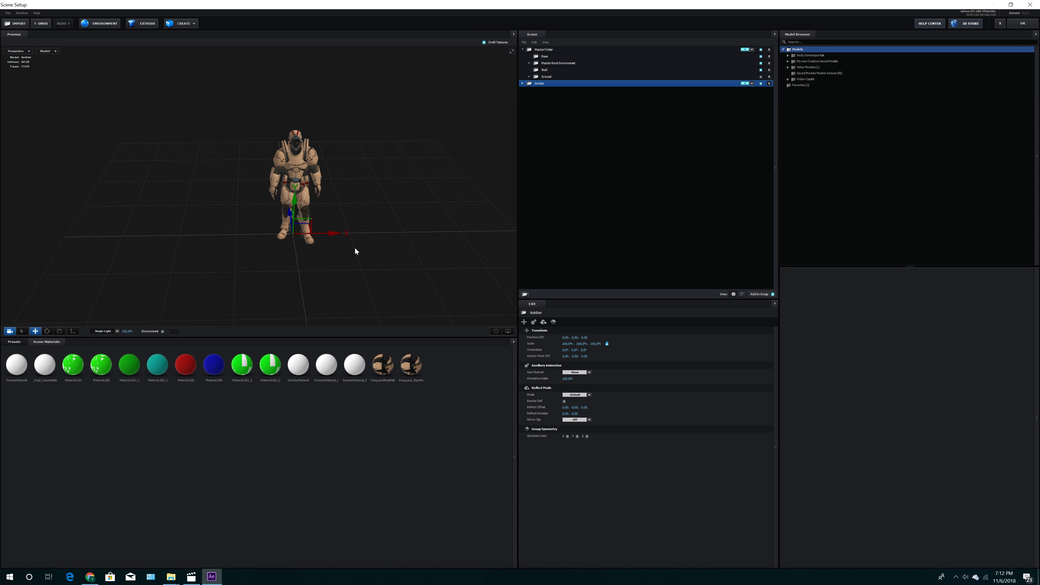
drag(363, 251, 357, 273)
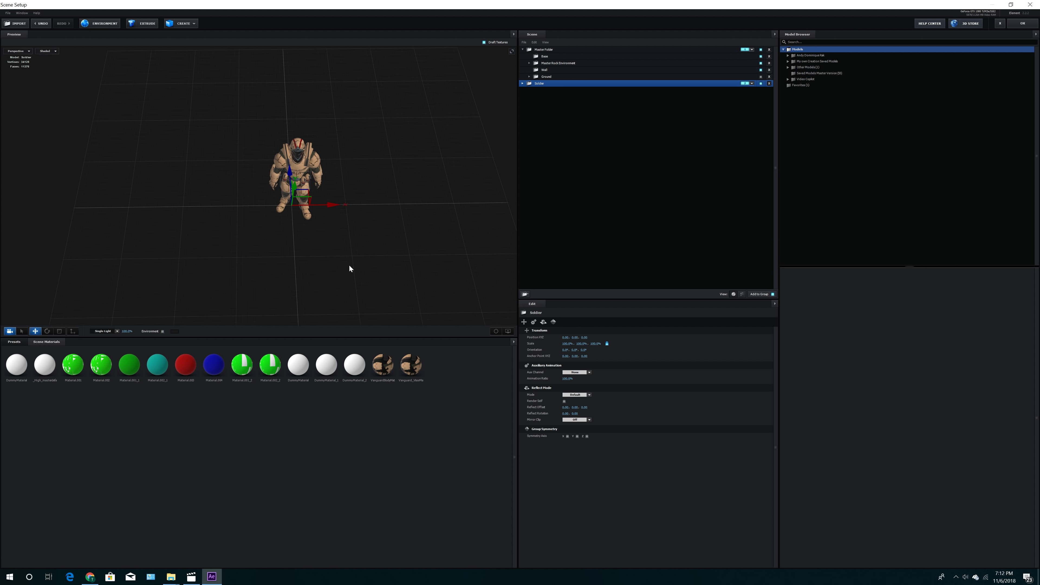
drag(349, 272, 326, 272)
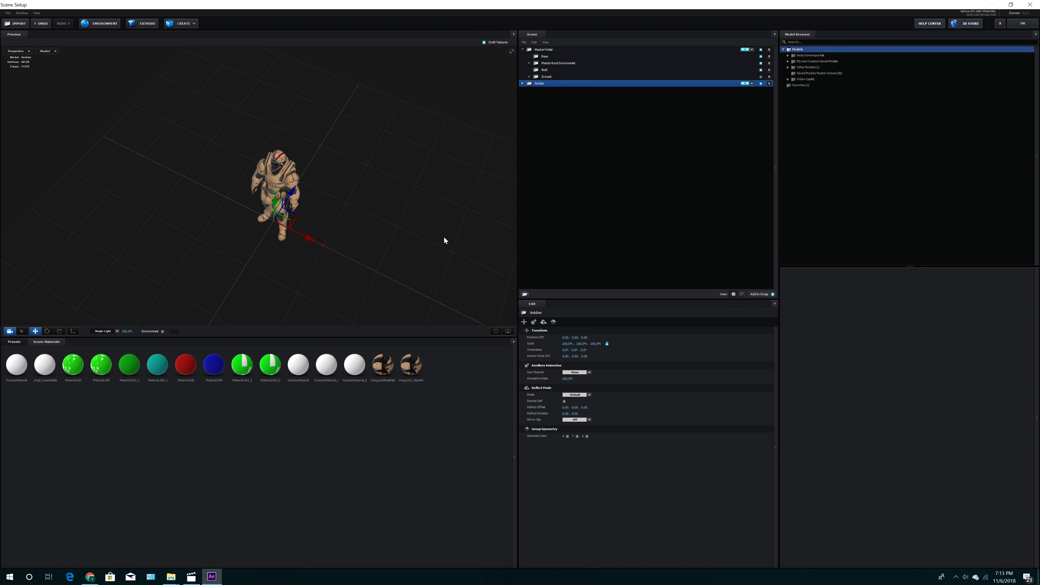
mouse_move(444, 238)
mouse_down()
mouse_move(460, 207)
mouse_move(448, 219)
mouse_up()
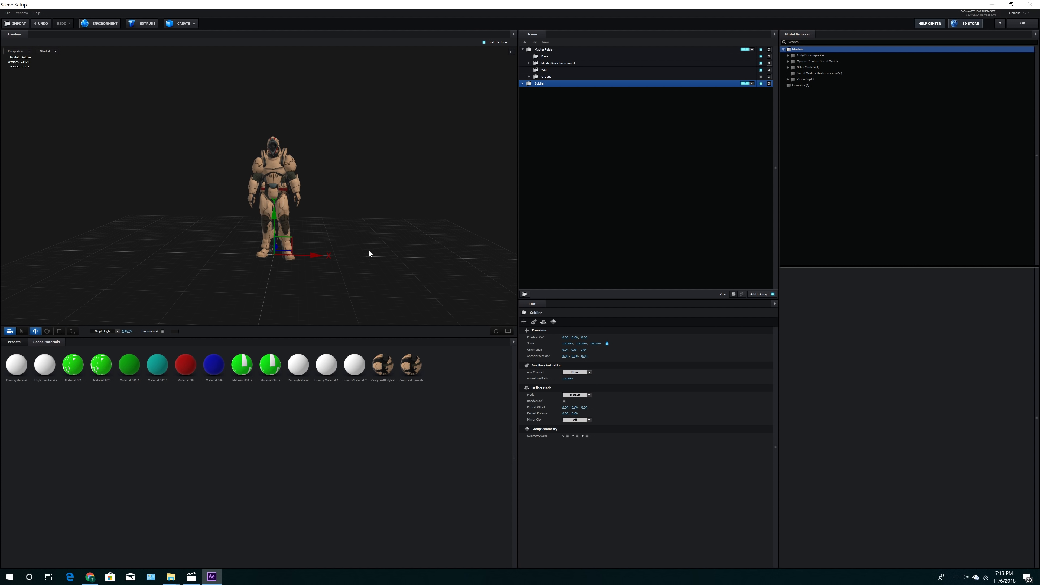
mouse_move(328, 256)
mouse_down()
mouse_move(298, 260)
mouse_move(339, 258)
mouse_move(301, 266)
mouse_move(320, 265)
mouse_up()
drag(320, 271, 285, 273)
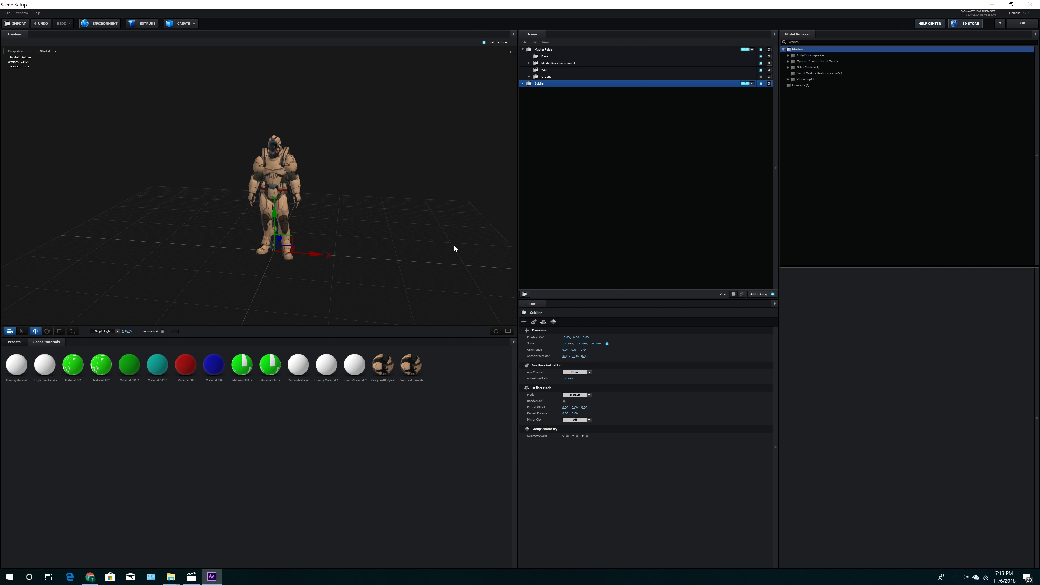
drag(434, 230, 417, 237)
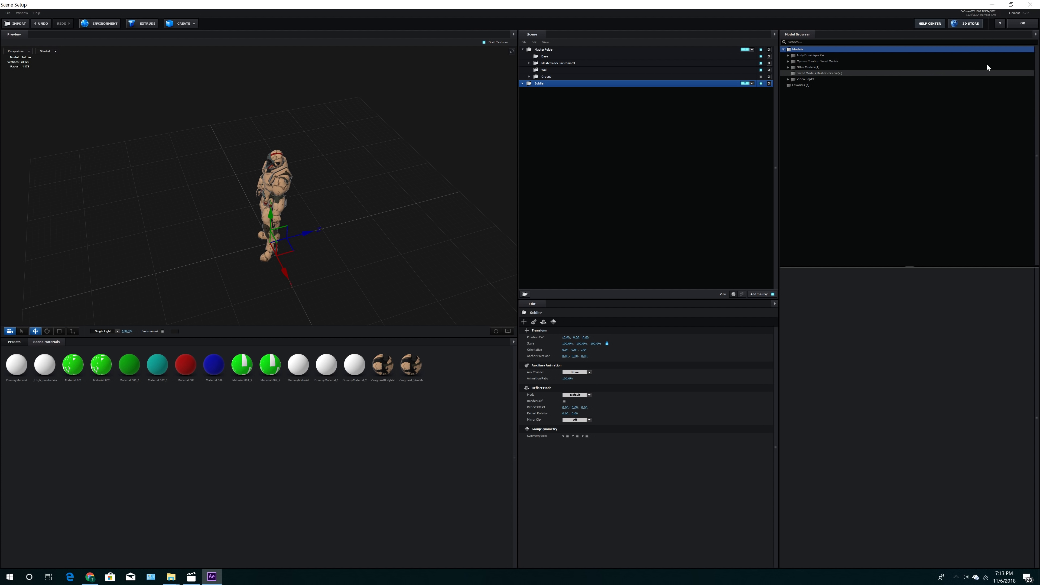
Apply the scene setup to the Base Destruction layer and activate the Camera tool.
click(1022, 24)
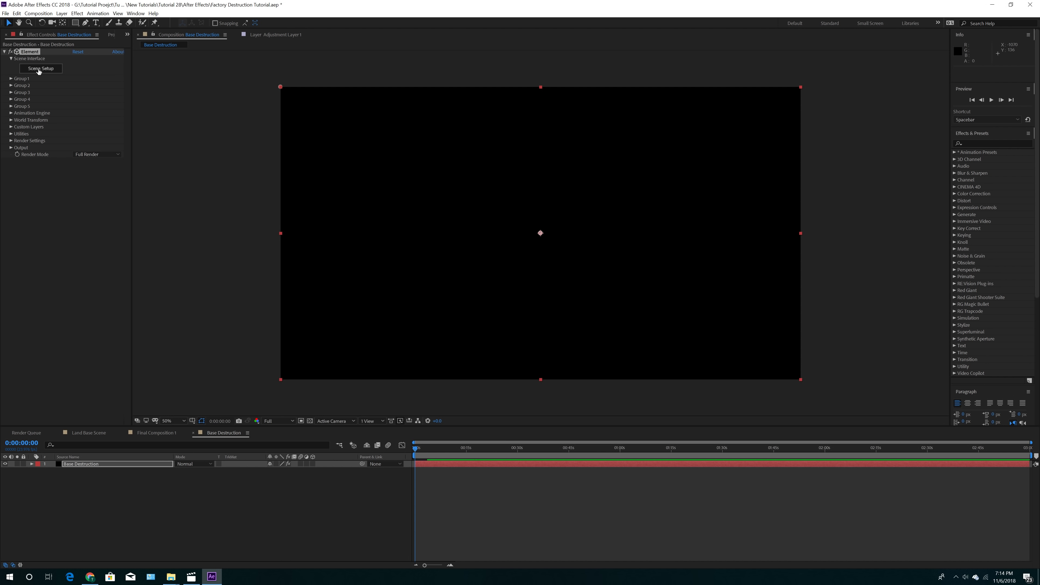
click(90, 464)
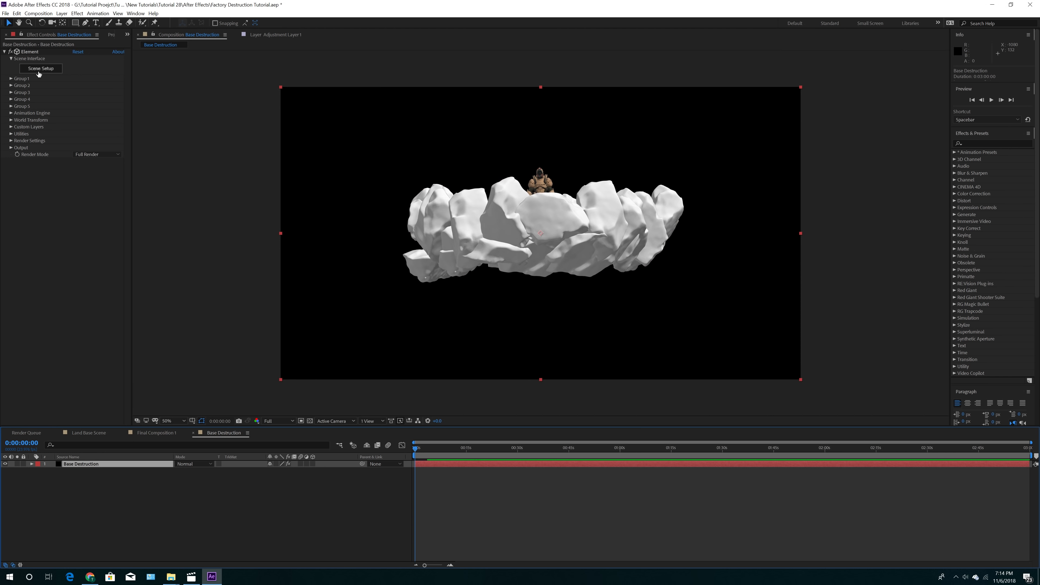
click(52, 23)
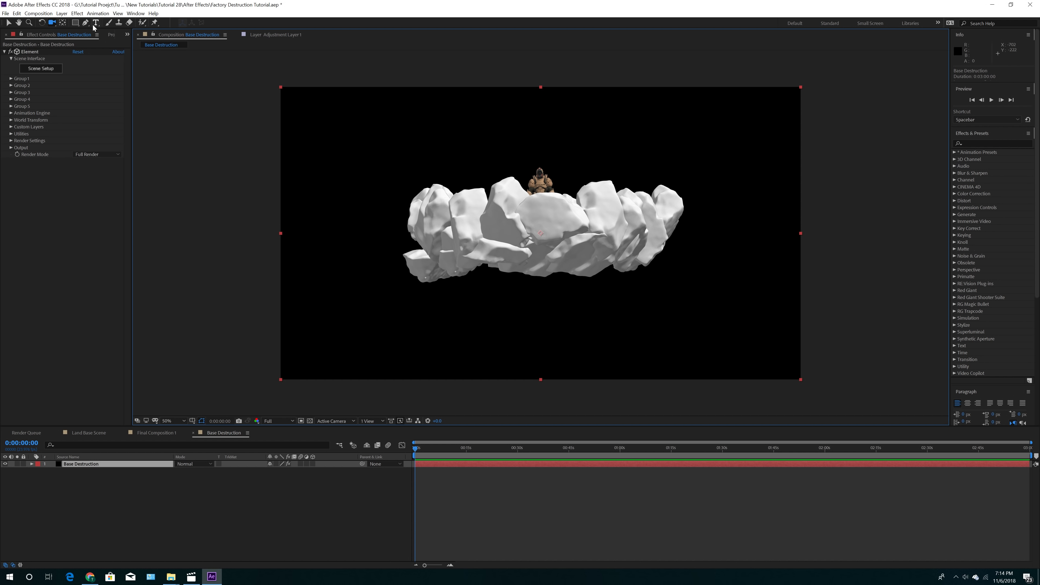
Add a two-node camera with the 24mm preset and orbit it to look down on the soldier inside the rock ring.
click(62, 13)
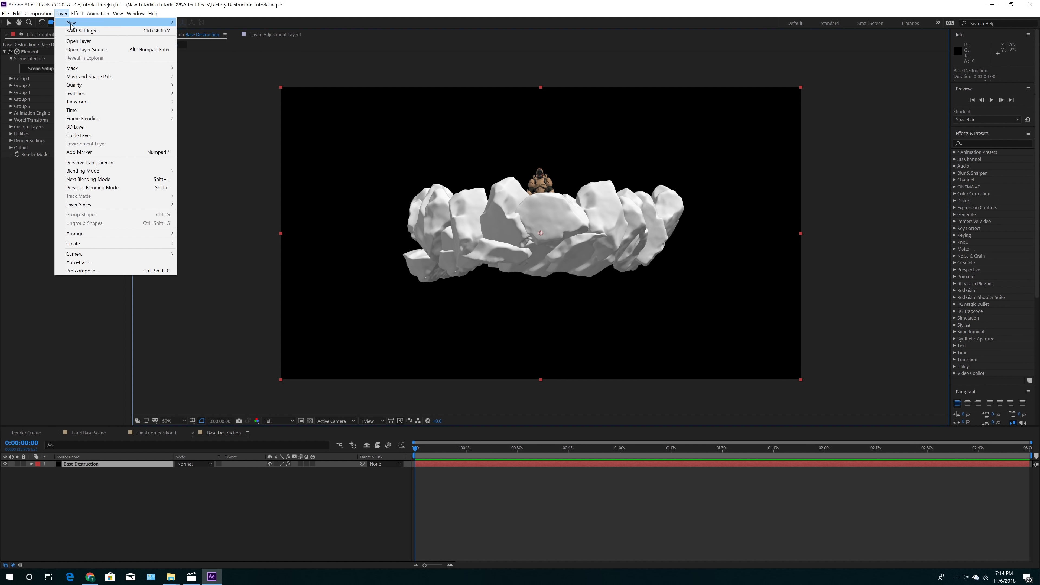
mouse_move(71, 25)
click(197, 47)
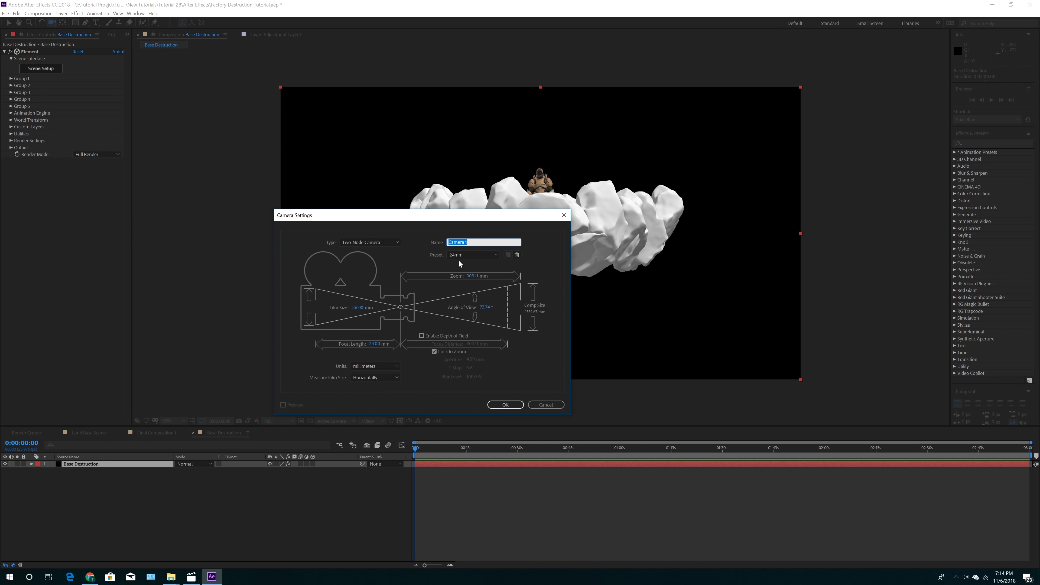
click(515, 405)
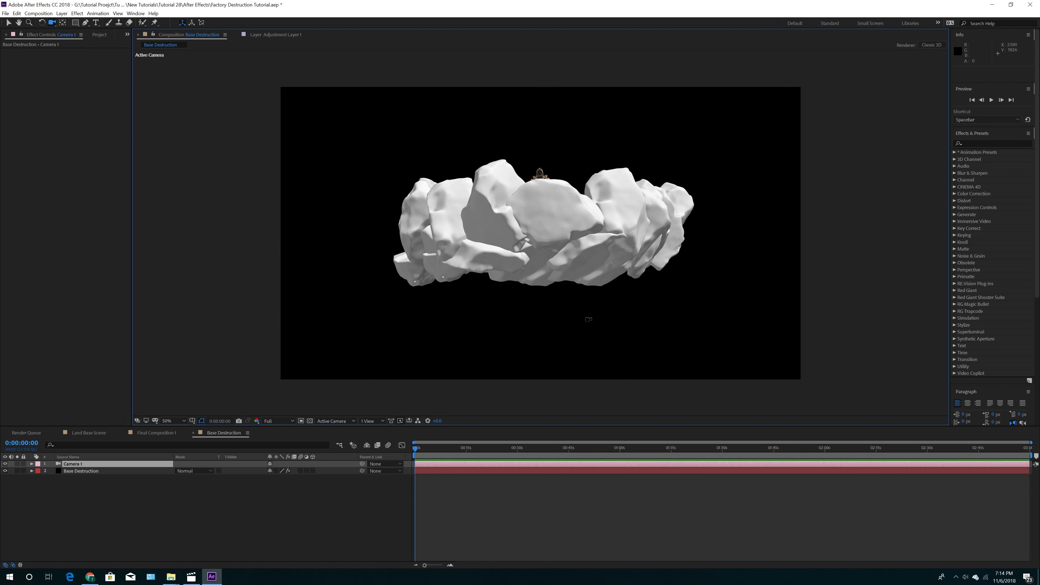
drag(578, 239, 516, 249)
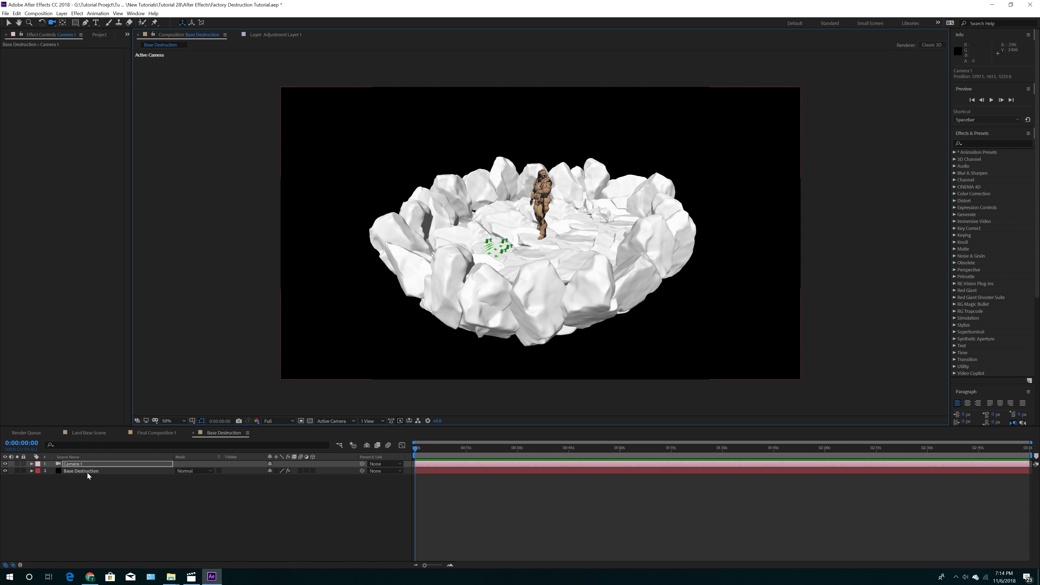
Create a group null for Group 2 of the Base Destruction layer and place it below Camera 1 in the layer order.
drag(468, 283, 462, 285)
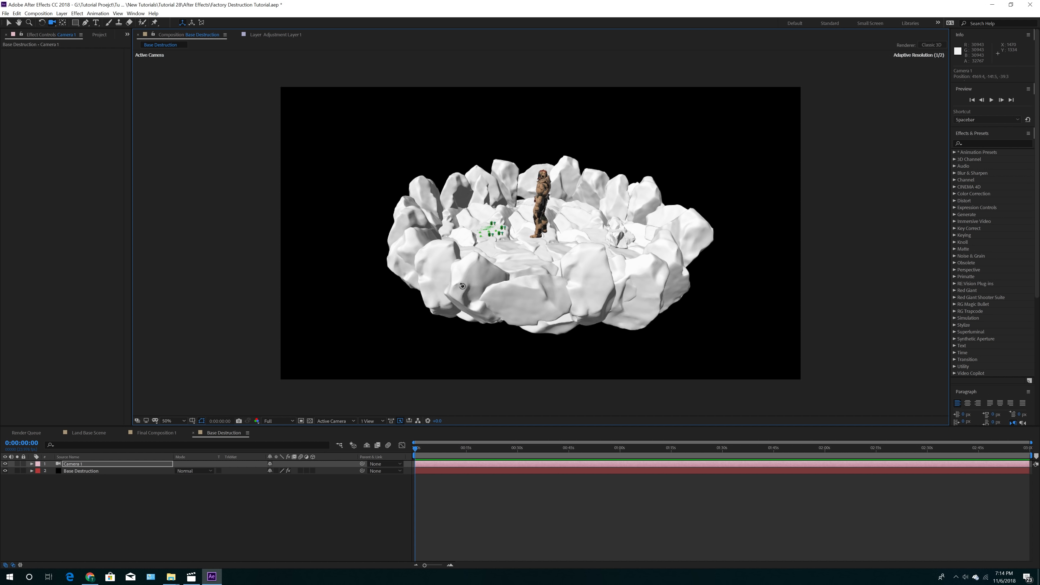
click(98, 472)
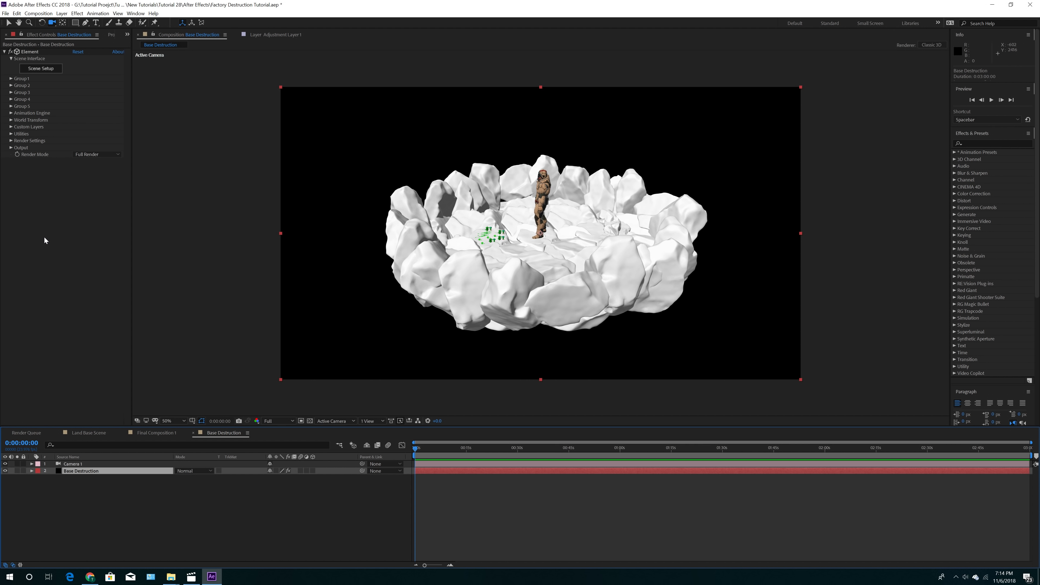
click(10, 85)
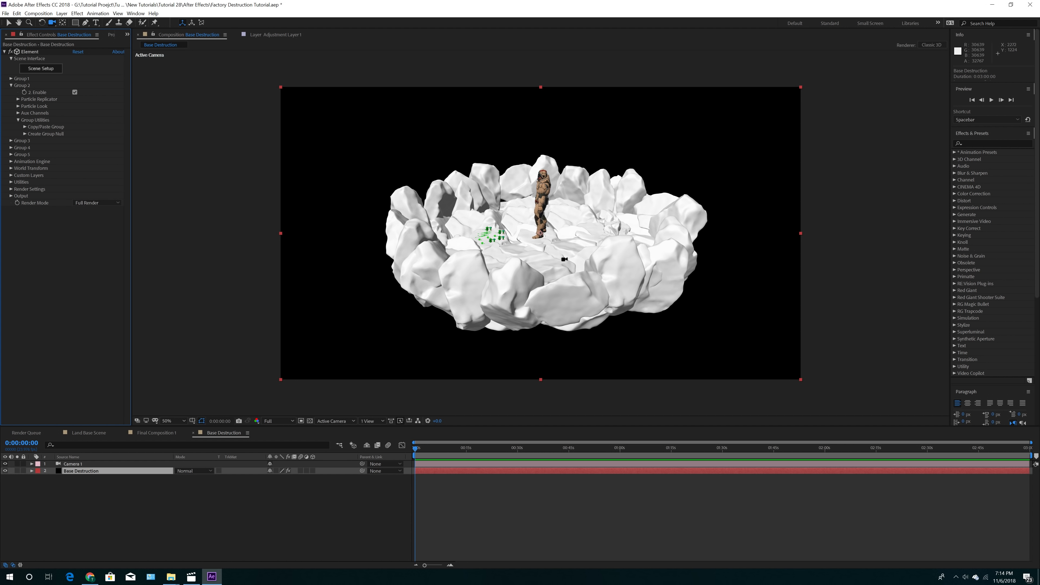
click(25, 134)
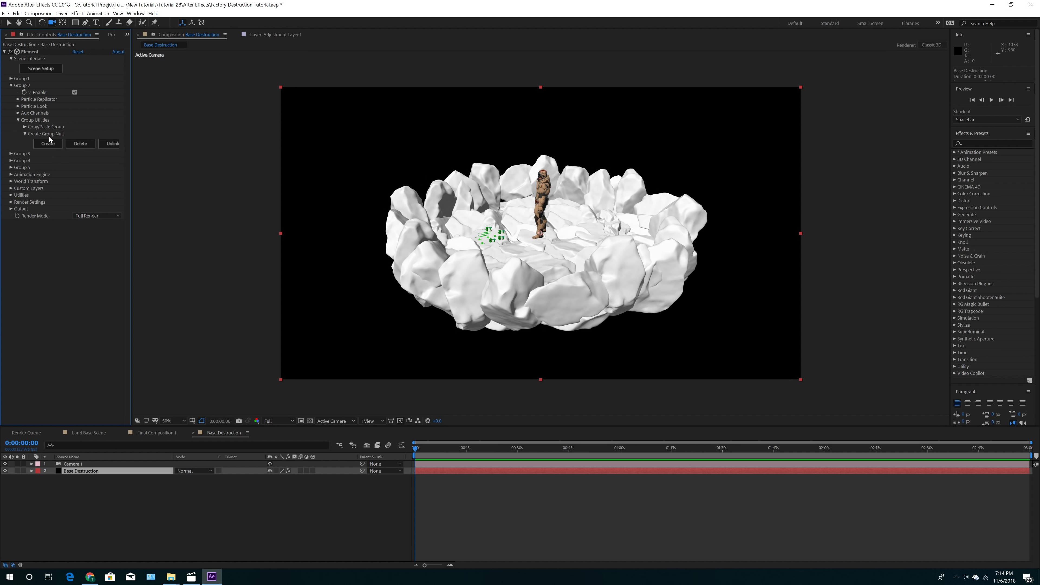
click(48, 143)
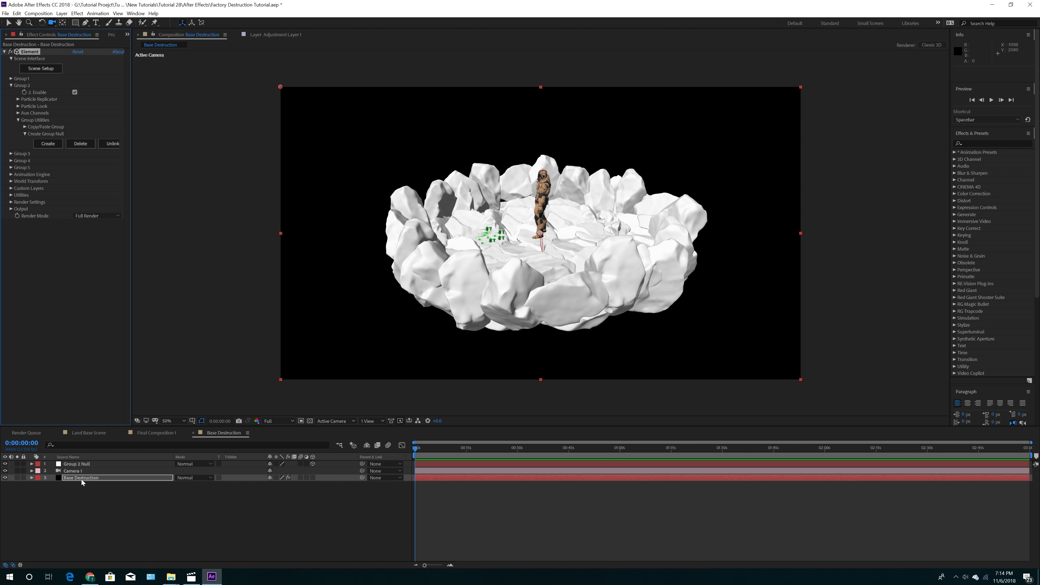
drag(79, 464, 80, 475)
Open the Channel 1 settings in the aux channels of Group 2 on the Base Destruction layer.
click(88, 478)
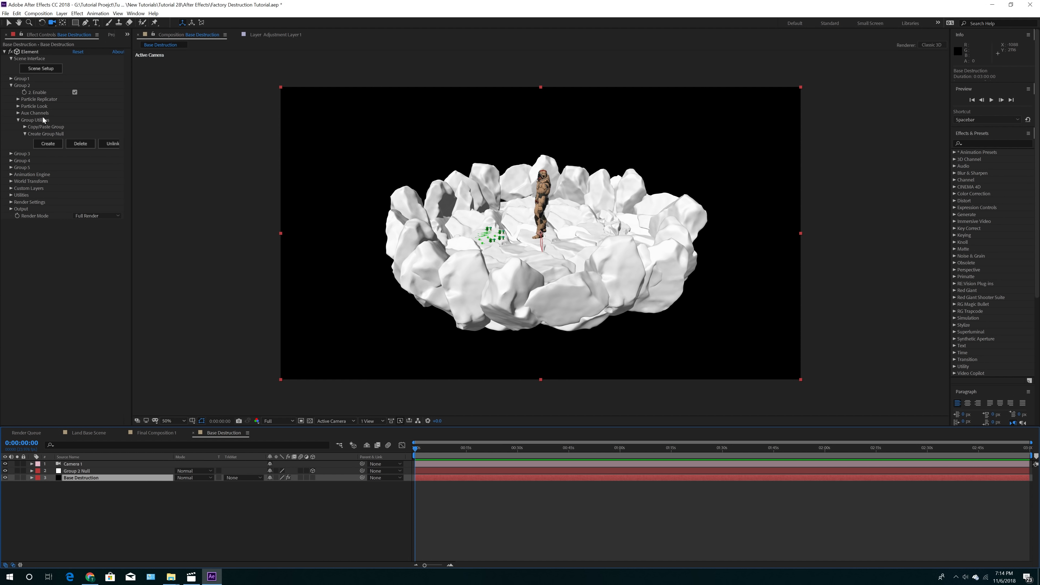
click(18, 113)
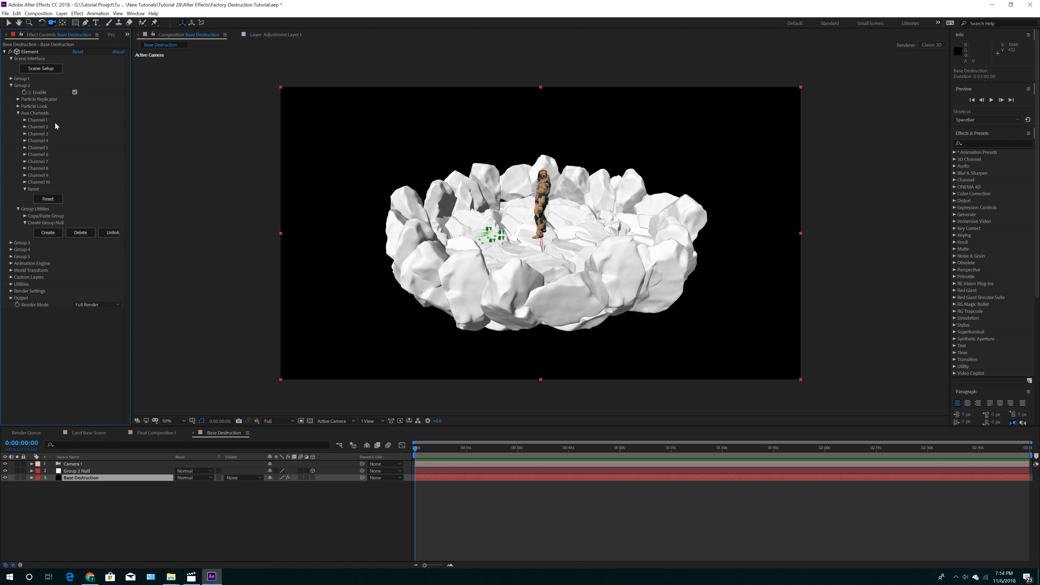
click(25, 121)
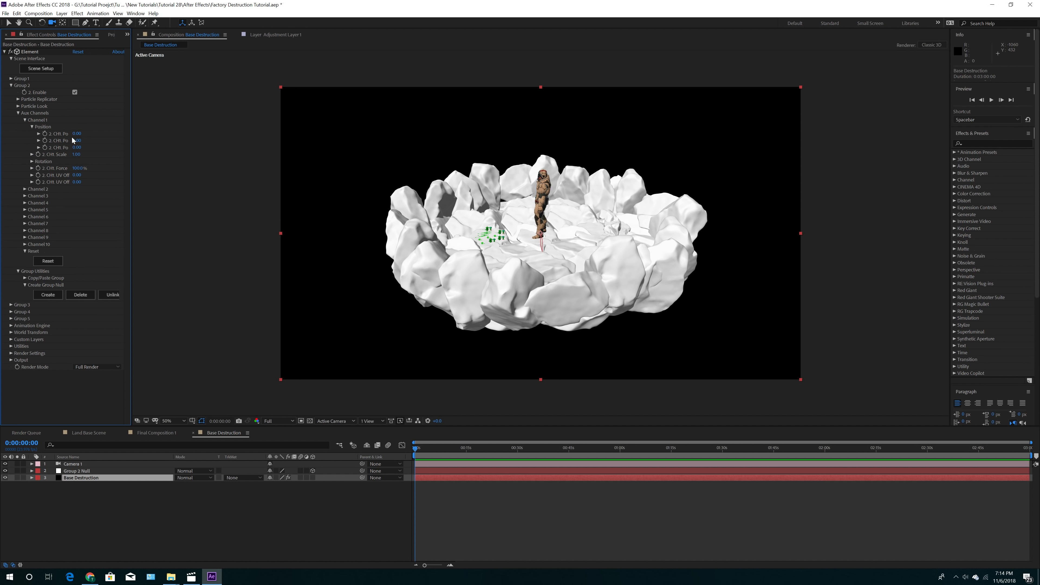
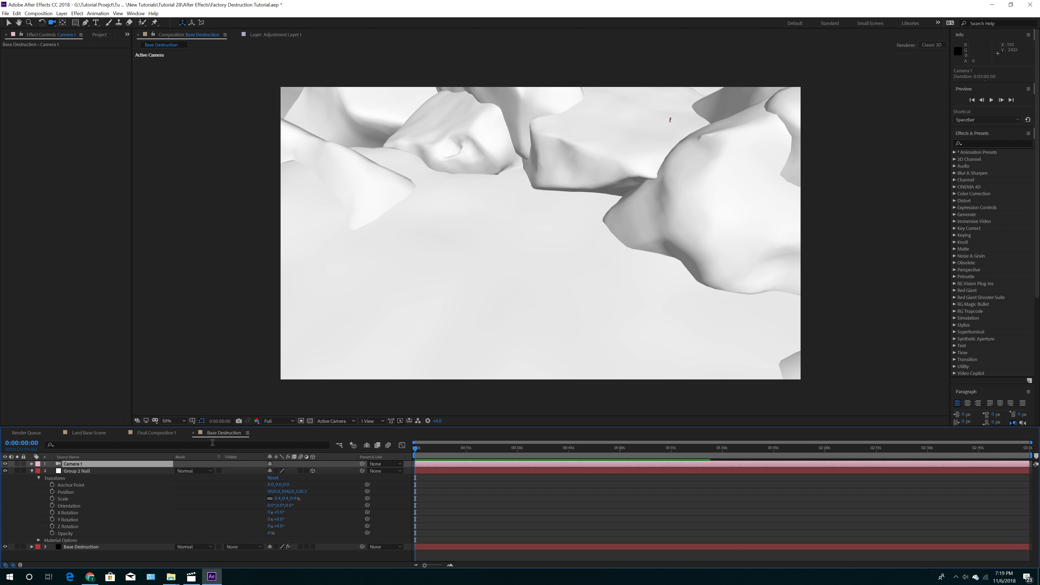
Switch to two horizontal views and shift Camera 1's point of interest in the Top view so the camera aims differently between the rocks.
click(372, 421)
click(371, 393)
scroll(282, 71, up, 5)
scroll(290, 183, down, 2)
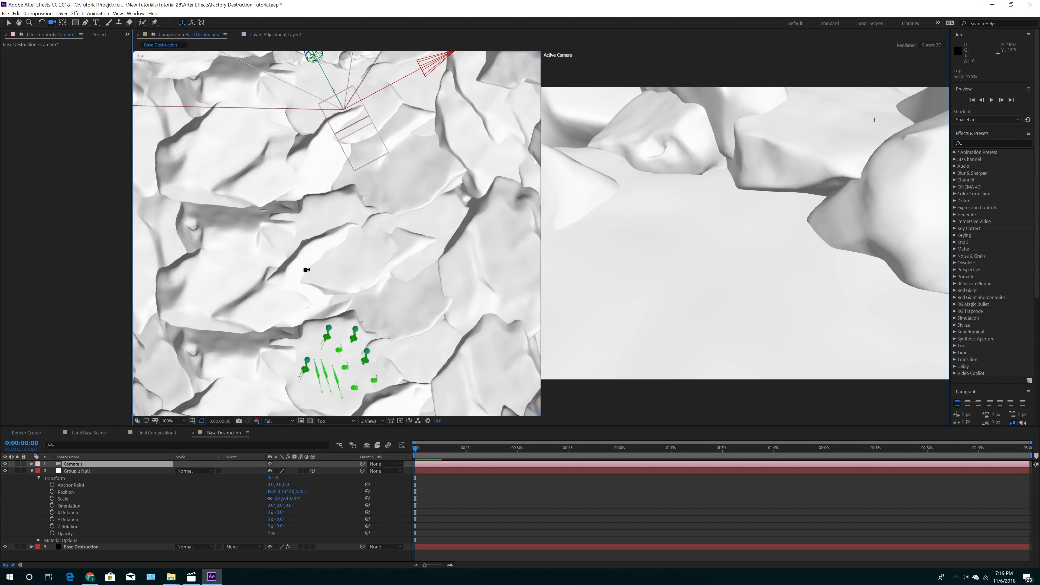
scroll(307, 266, down, 2)
click(18, 23)
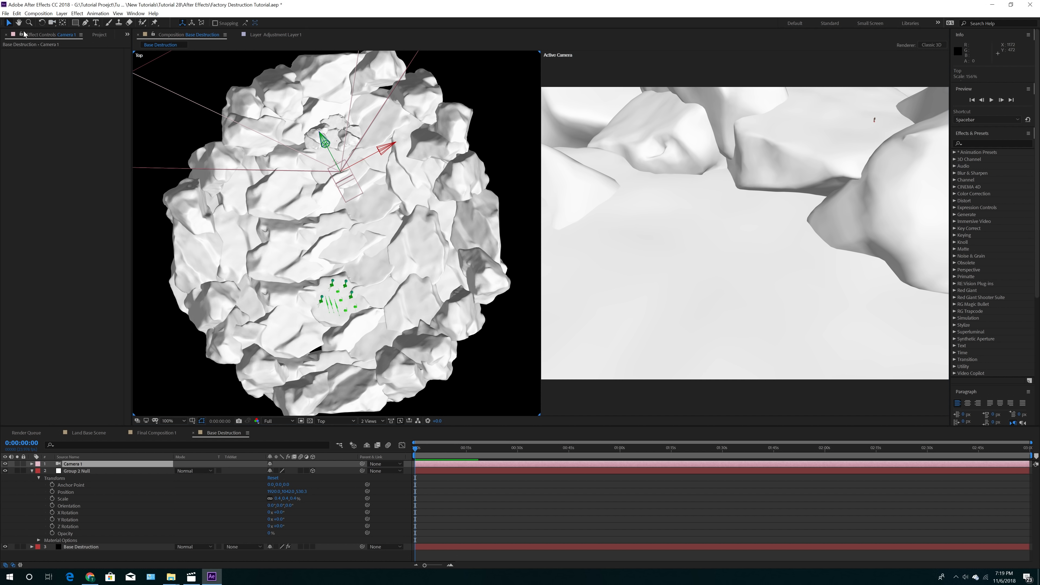
scroll(329, 223, up, 2)
drag(294, 175, 320, 252)
scroll(357, 341, up, 3)
scroll(363, 349, down, 1)
key(v)
key(period)
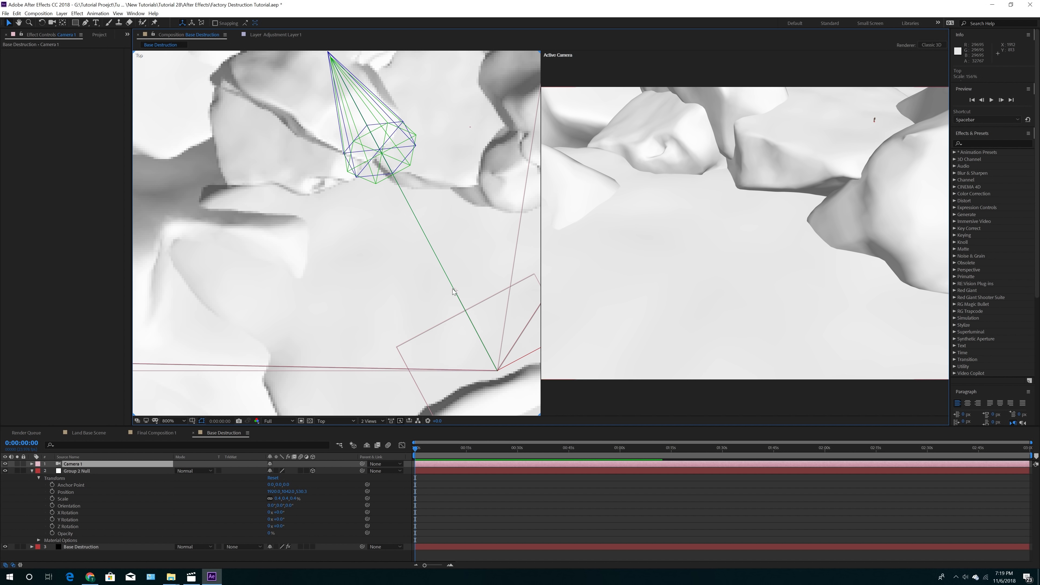
drag(453, 291, 426, 165)
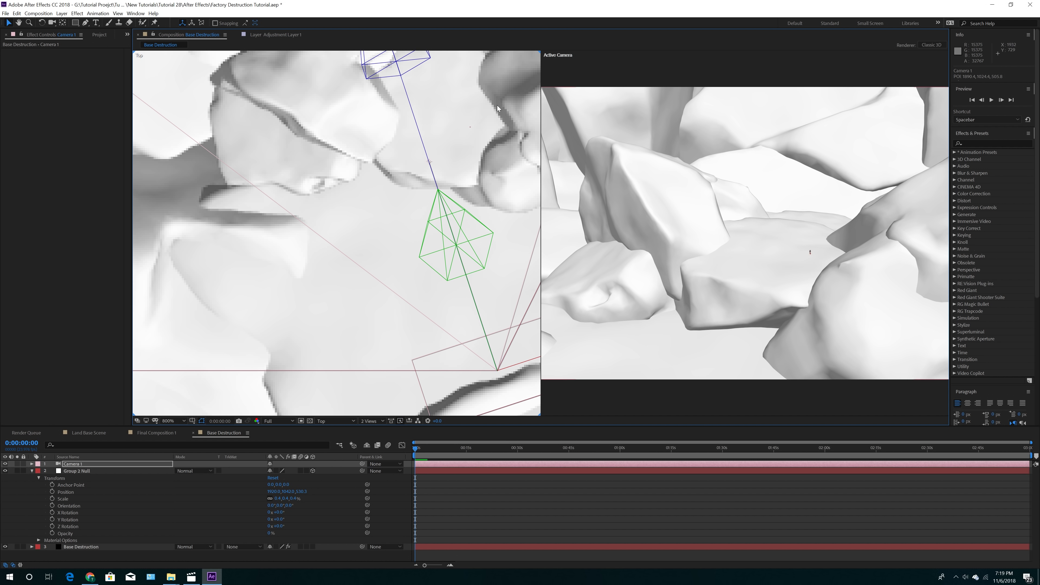
Return to a single view and orbit Camera 1 to look steeply down on the soldier and the ground.
click(367, 421)
click(373, 430)
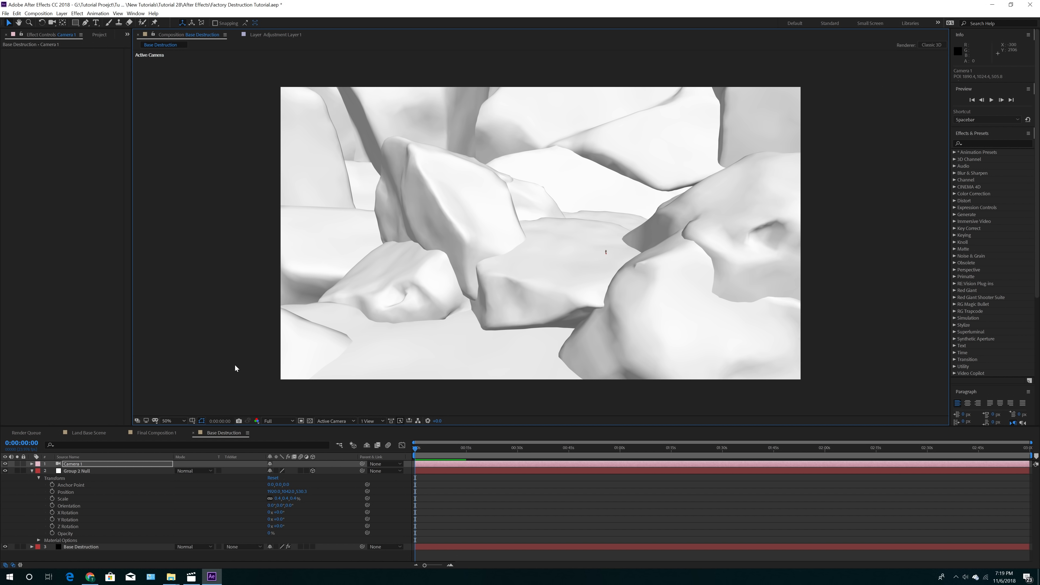
click(52, 22)
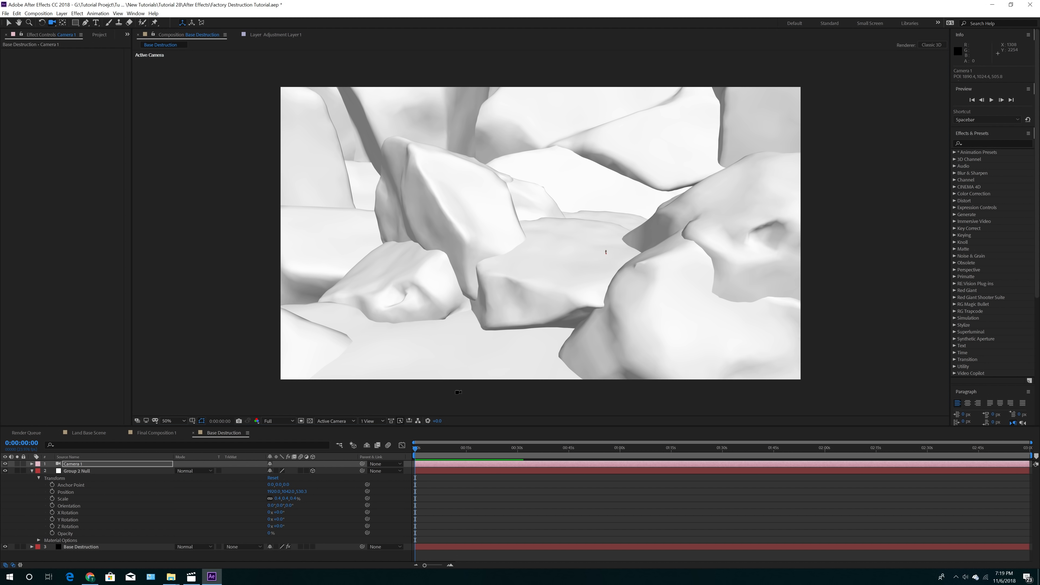
drag(564, 328, 575, 232)
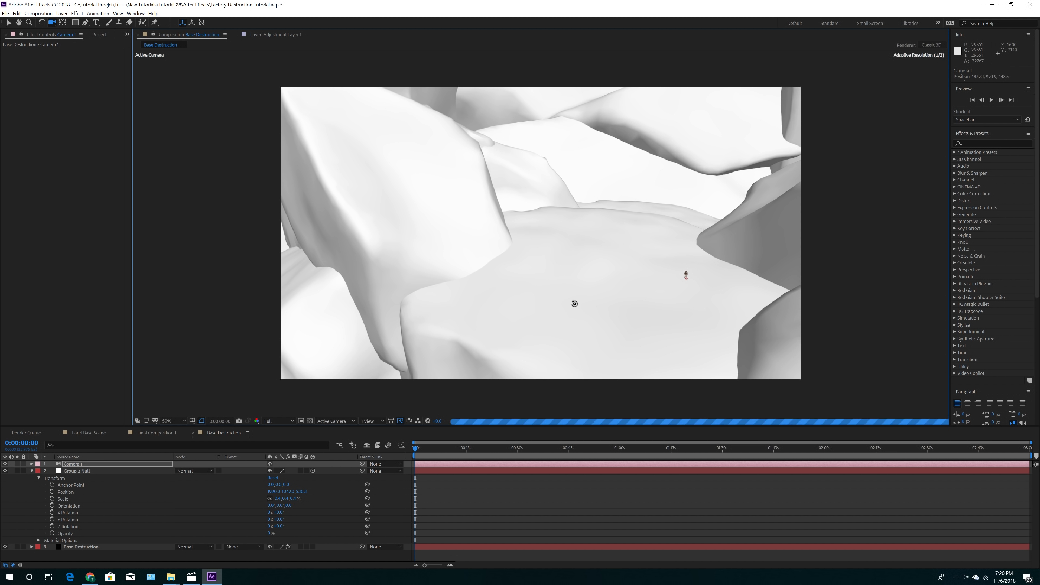
drag(571, 302, 594, 288)
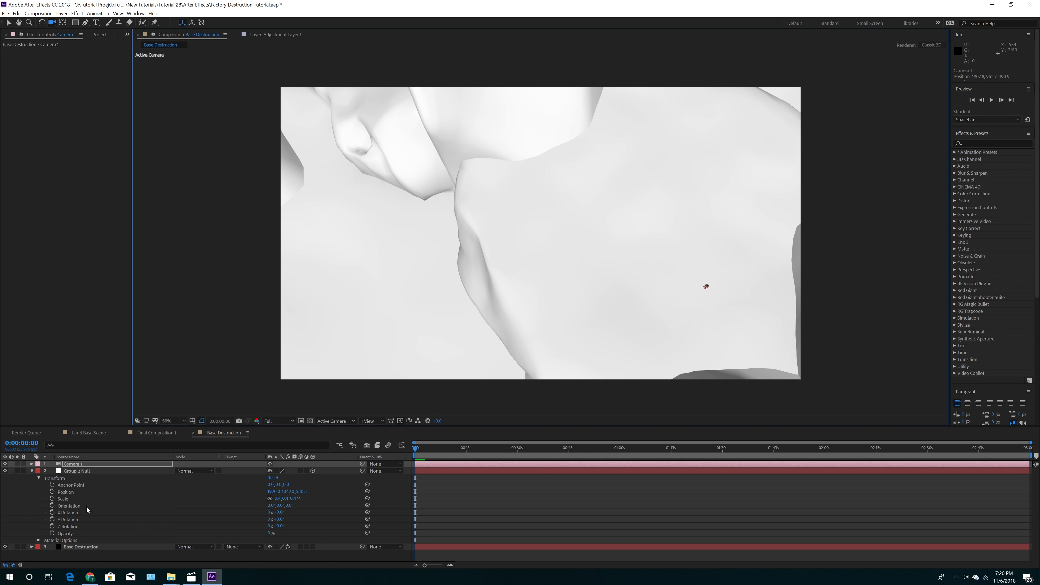
Move the Group 2 Null to a new spot on the rock ground by adjusting its Position values.
click(78, 471)
click(8, 22)
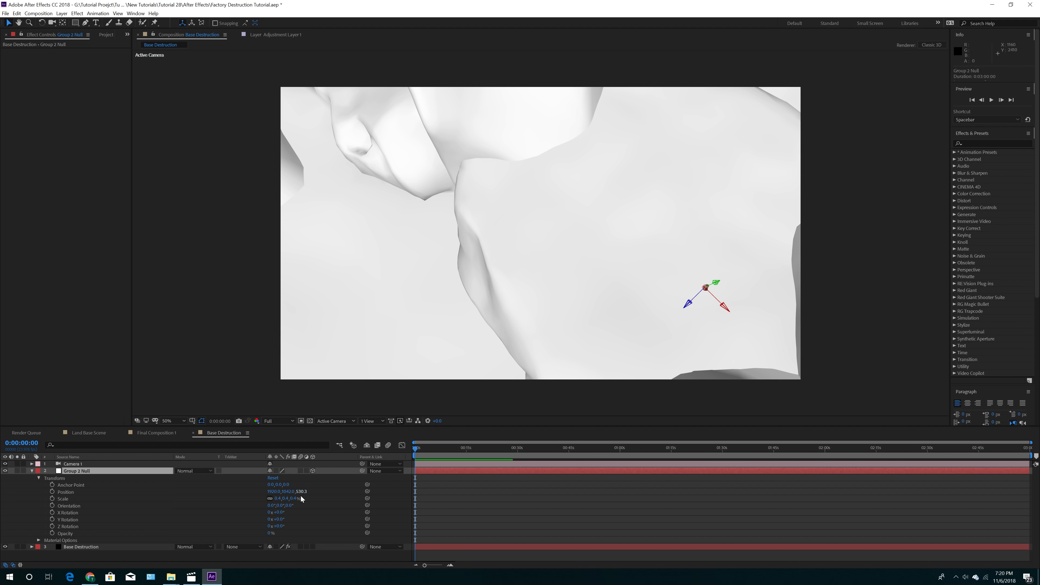
mouse_move(273, 491)
mouse_down()
mouse_move(299, 491)
mouse_move(268, 492)
mouse_up()
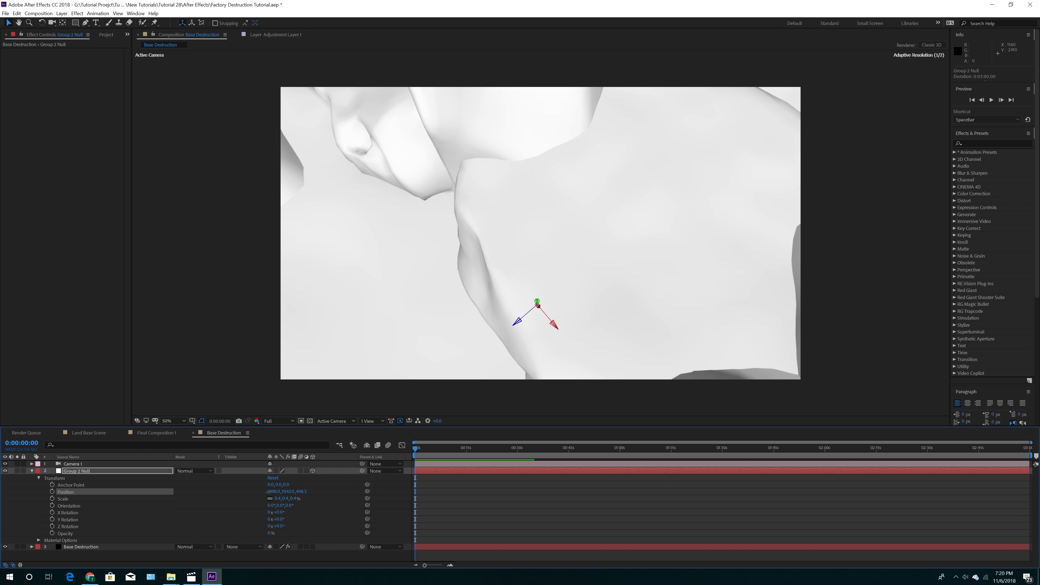
key(c)
drag(336, 239, 545, 318)
click(9, 23)
drag(272, 491, 271, 491)
drag(287, 491, 288, 491)
Bring Camera 1 down behind the soldier and set the Group 2 Null's Y position to 1045.5.
key(c)
drag(487, 327, 529, 298)
key(v)
key(F2)
key(c)
drag(450, 262, 297, 274)
drag(289, 491, 280, 489)
click(289, 491)
text(1045.5)
click(200, 517)
click(286, 491)
text(1045.5)
key(Return)
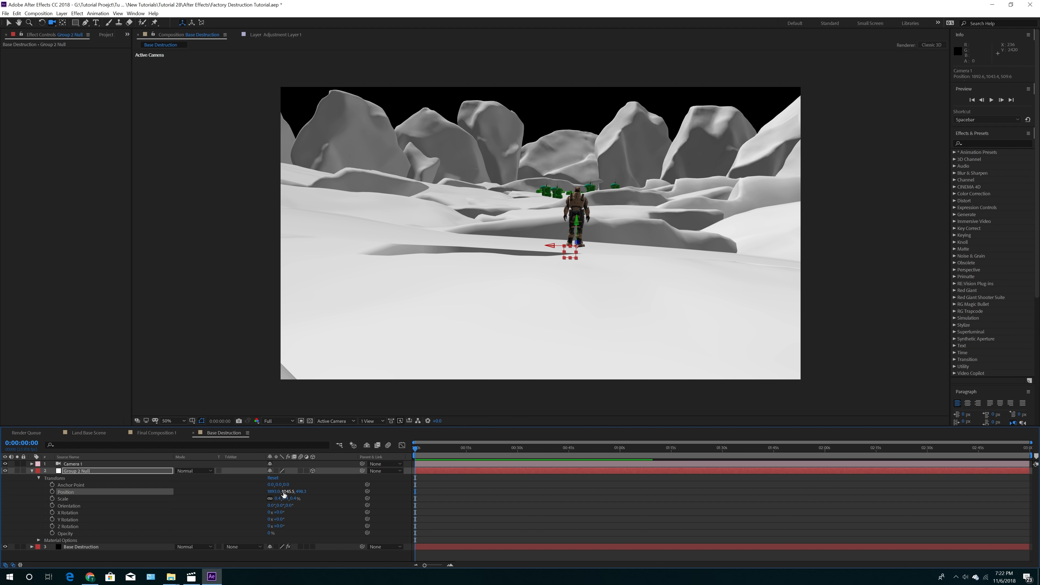
Orbit and reframe Camera 1 around the soldier at low height, with the rock ring in the background.
drag(537, 249, 614, 512)
drag(422, 184, 573, 562)
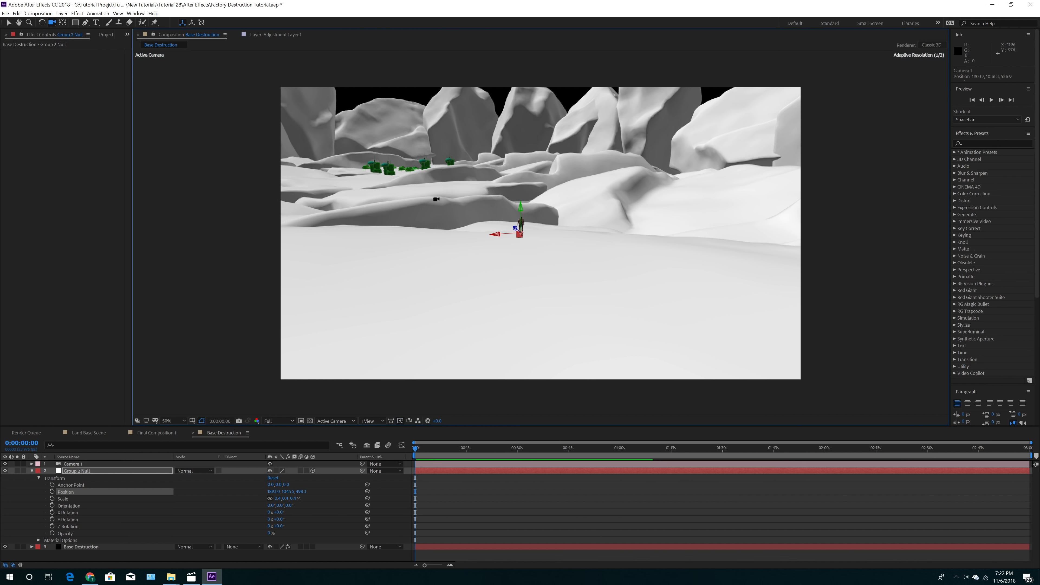
drag(436, 199, 568, 472)
drag(485, 294, 559, 281)
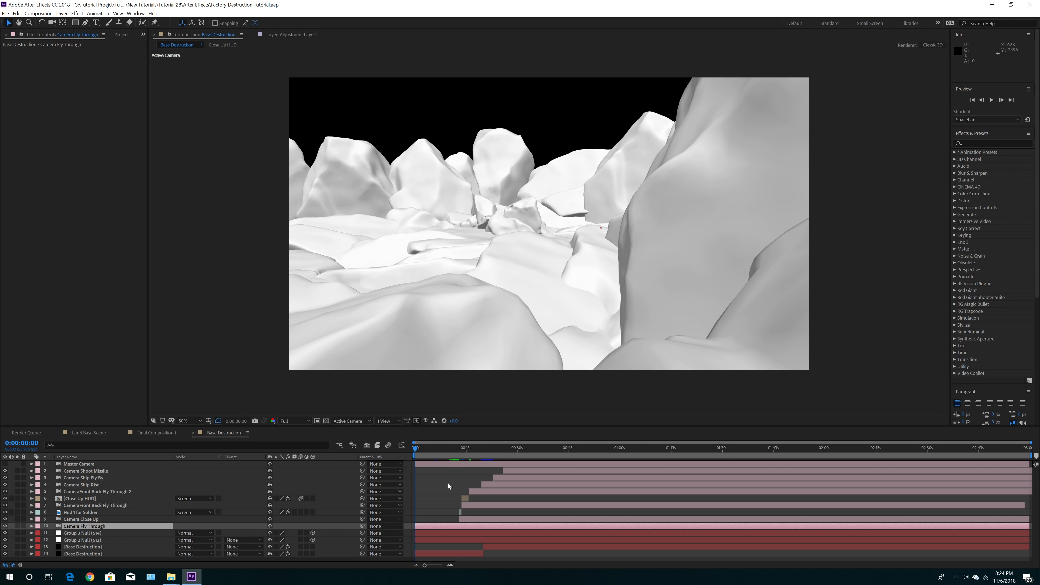
Split the composition into two horizontal views and scale the active camera view to 25%.
click(49, 533)
click(388, 421)
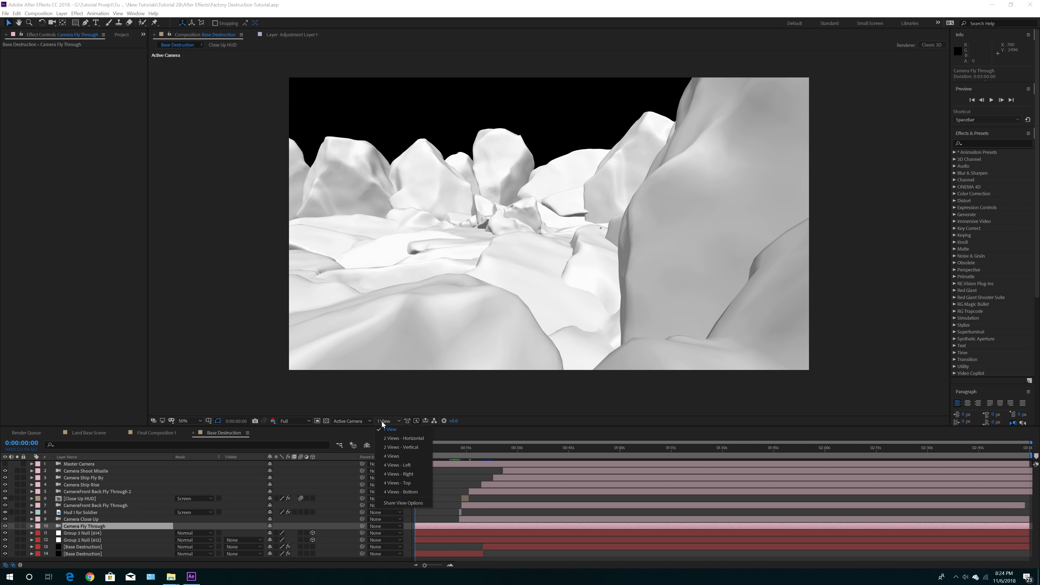
click(401, 439)
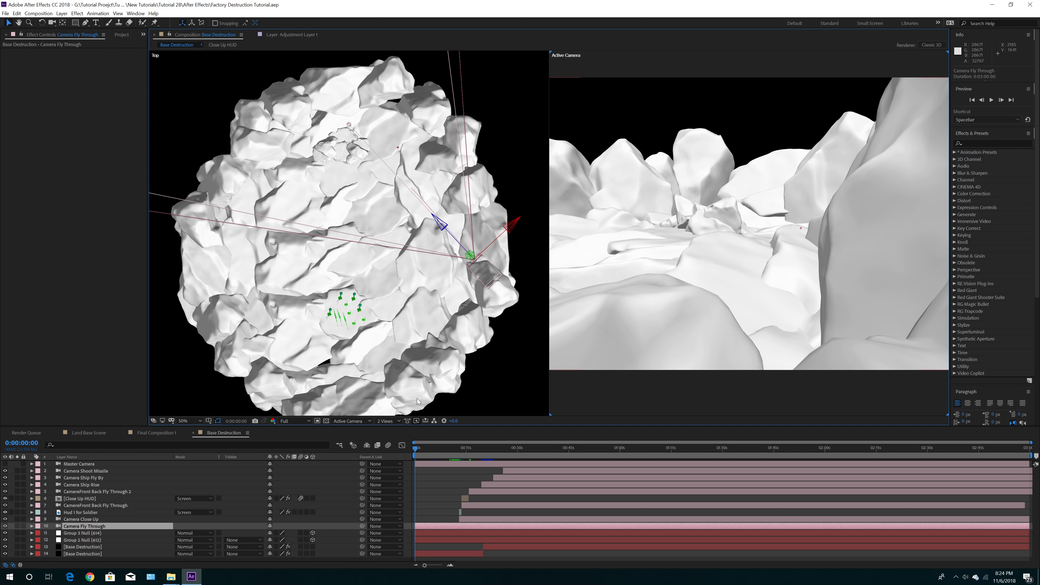
scroll(720, 293, down, 2)
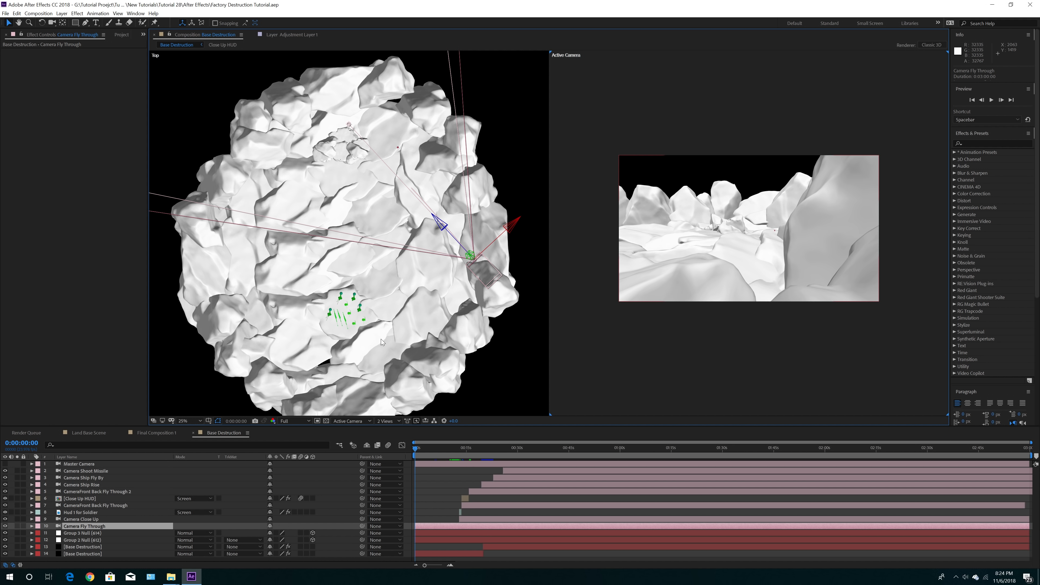
Reveal Camera Fly Through's transform keyframes and enlarge the timeline's time scale around them.
click(32, 526)
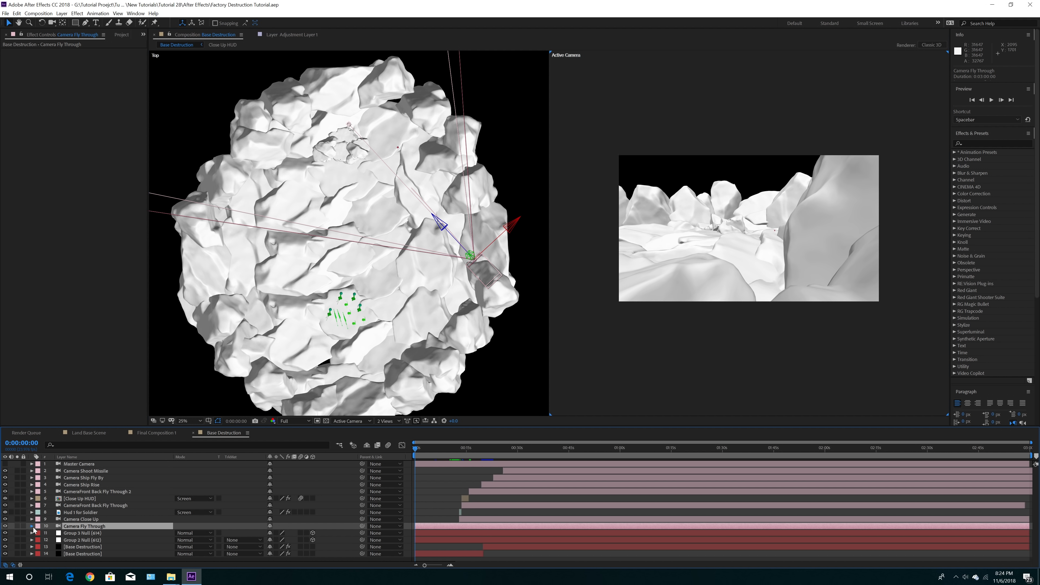
scroll(52, 536, down, 1)
scroll(116, 544, up, 1)
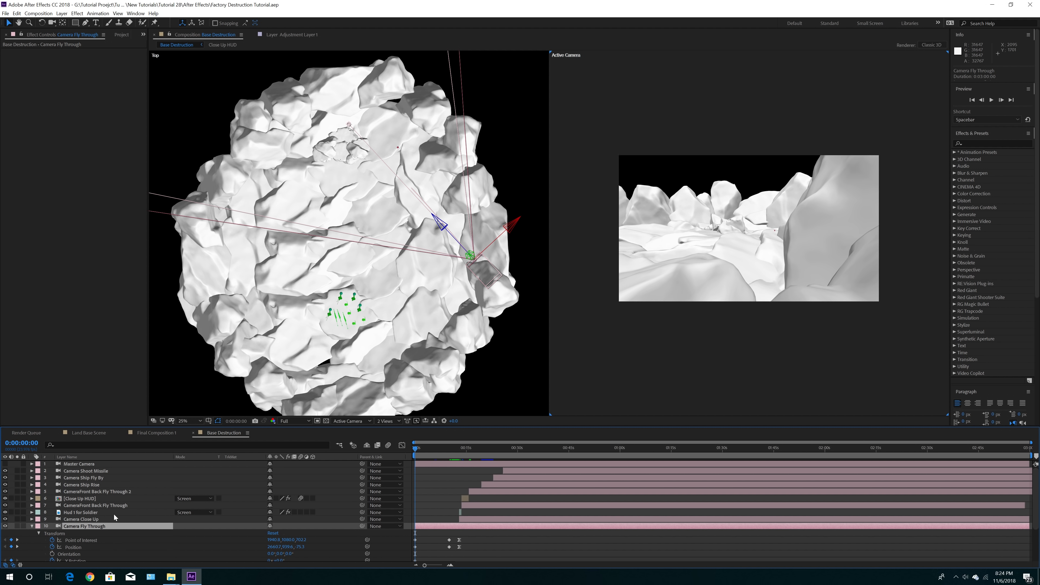
click(86, 464)
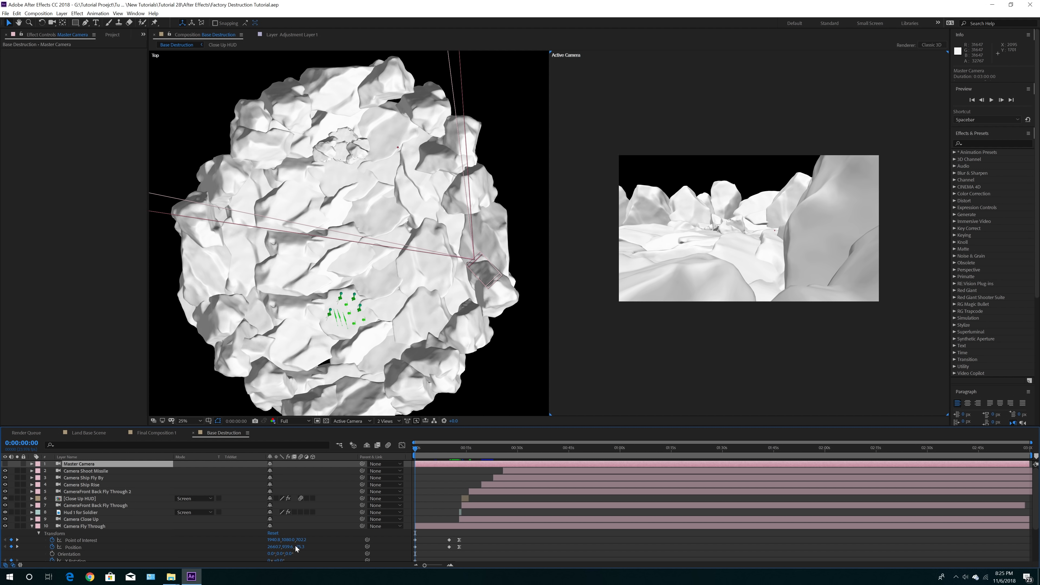
scroll(156, 512, down, 1)
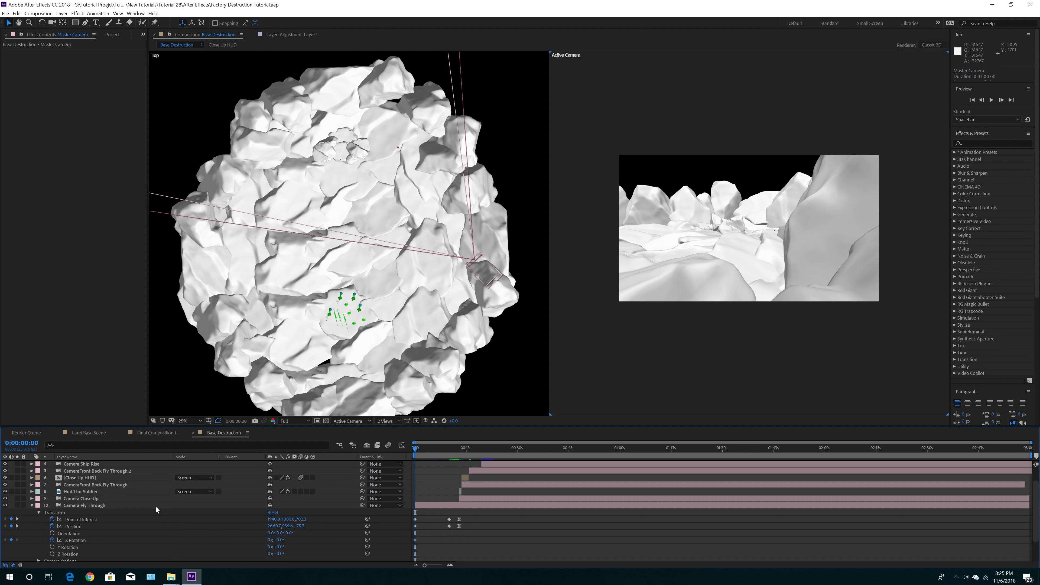
click(450, 565)
click(450, 565)
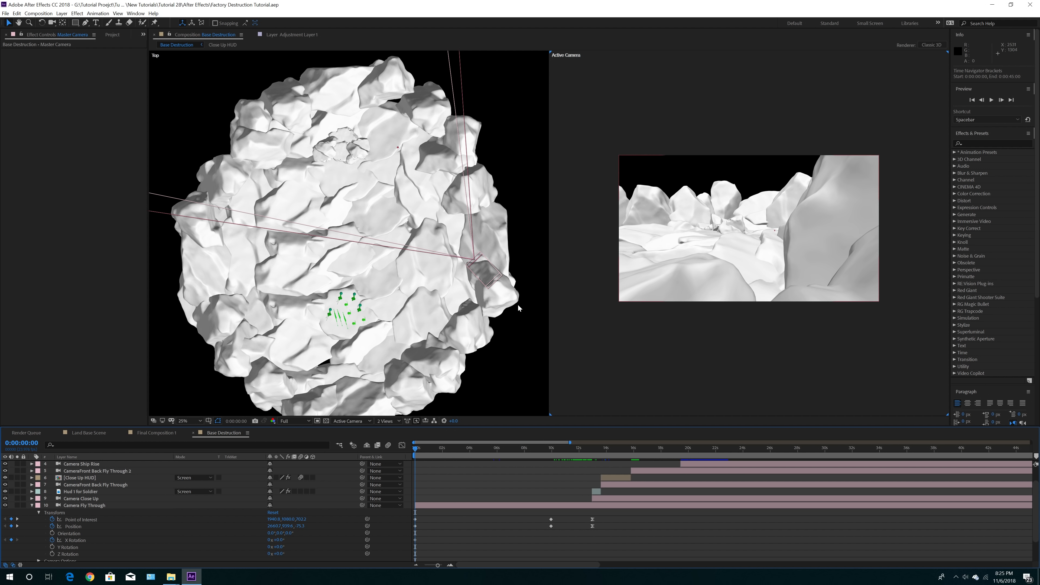
Select Camera Fly Through's last Point of Interest and Position keyframes and review its motion from the start to 0:00:12:19.
click(483, 268)
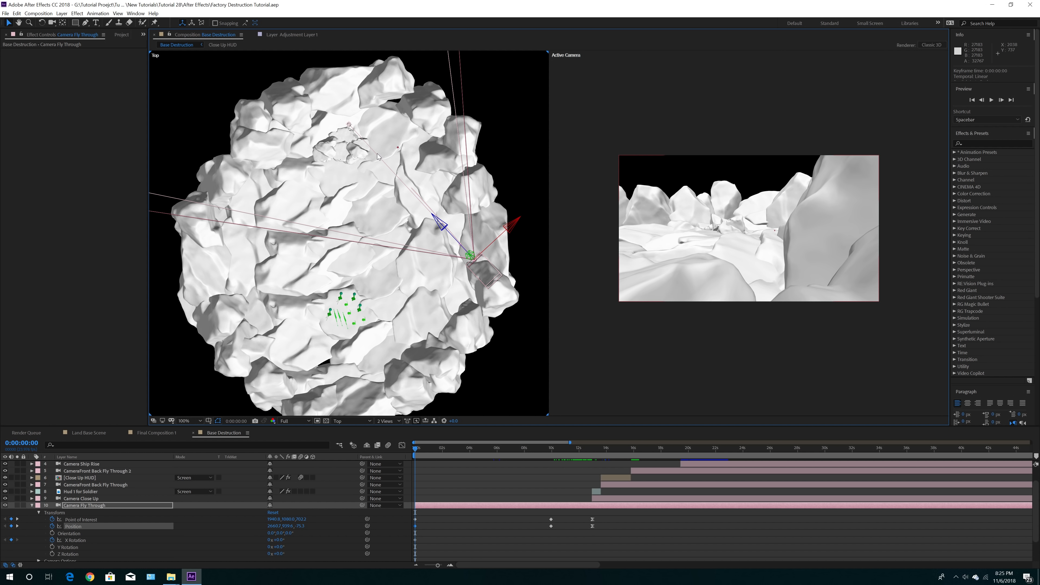
drag(580, 518, 603, 534)
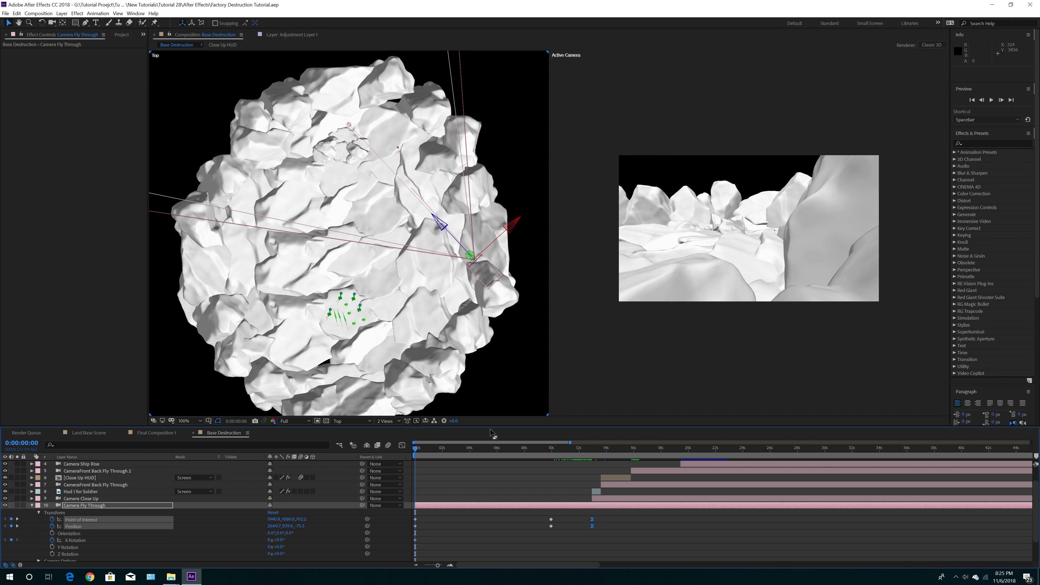
drag(416, 451, 551, 452)
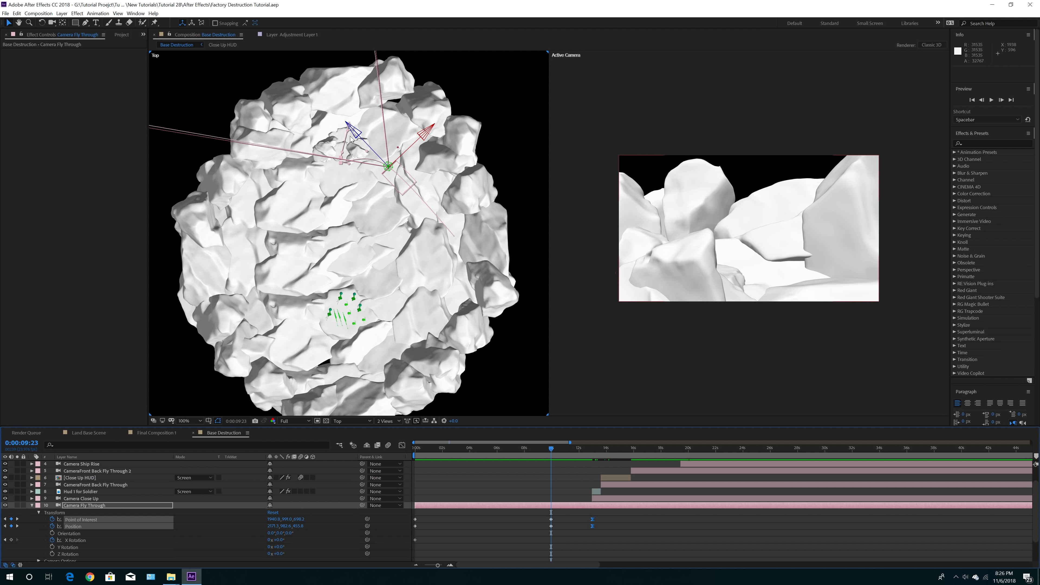
click(553, 449)
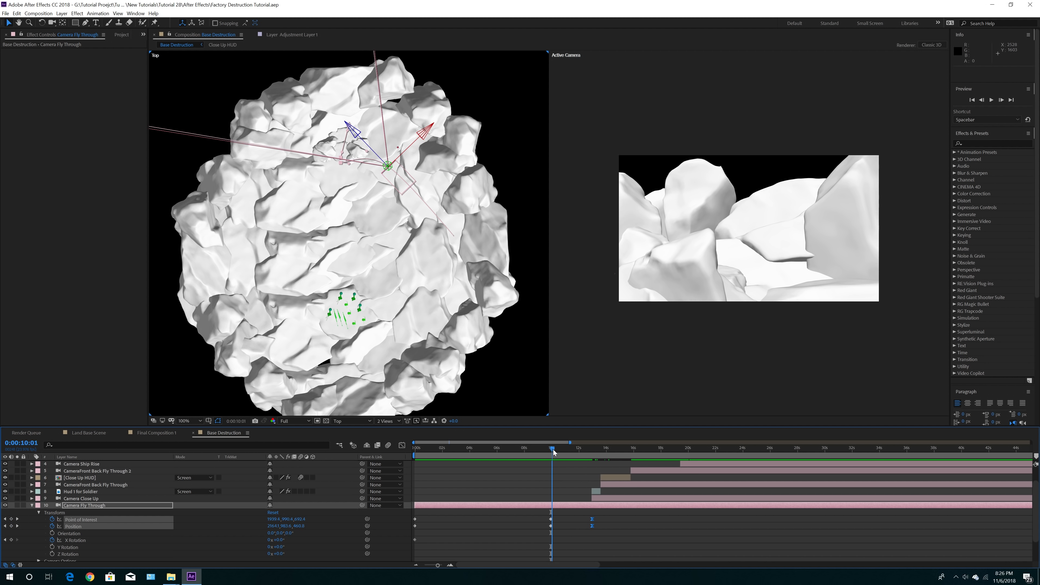
drag(553, 450, 590, 455)
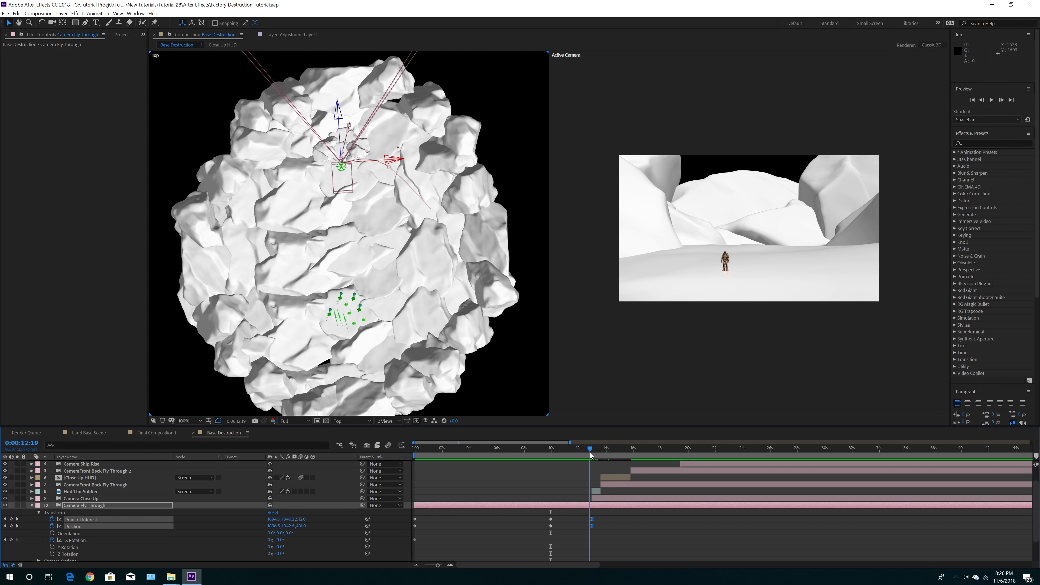
Review the sequence of camera shots, from the soldier close-up through the HUD shot to the base fly-through at 0:00:17:02.
drag(590, 455, 593, 453)
scroll(747, 232, up, 2)
drag(766, 117, 773, 176)
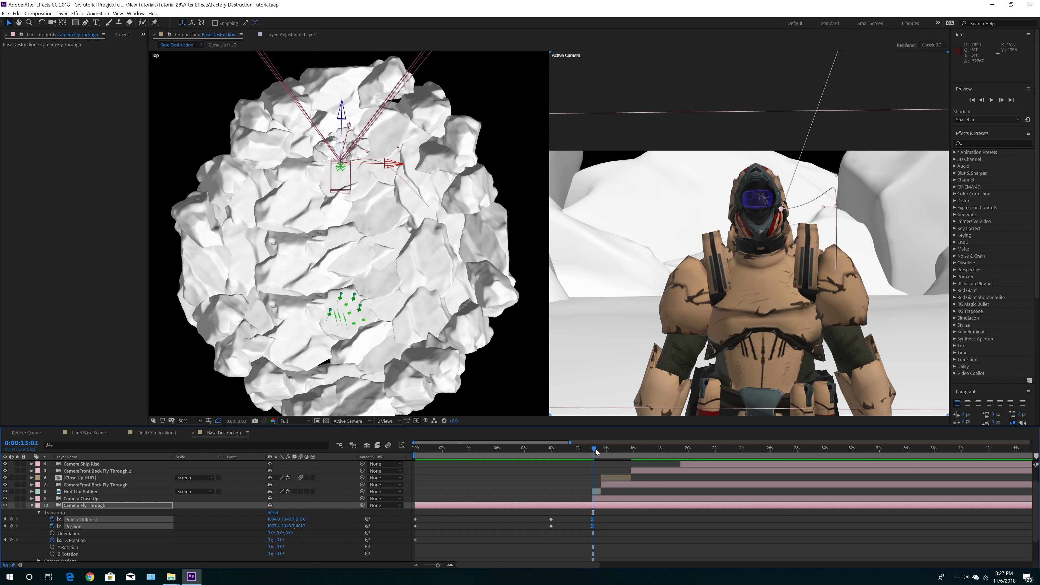
drag(594, 451, 602, 451)
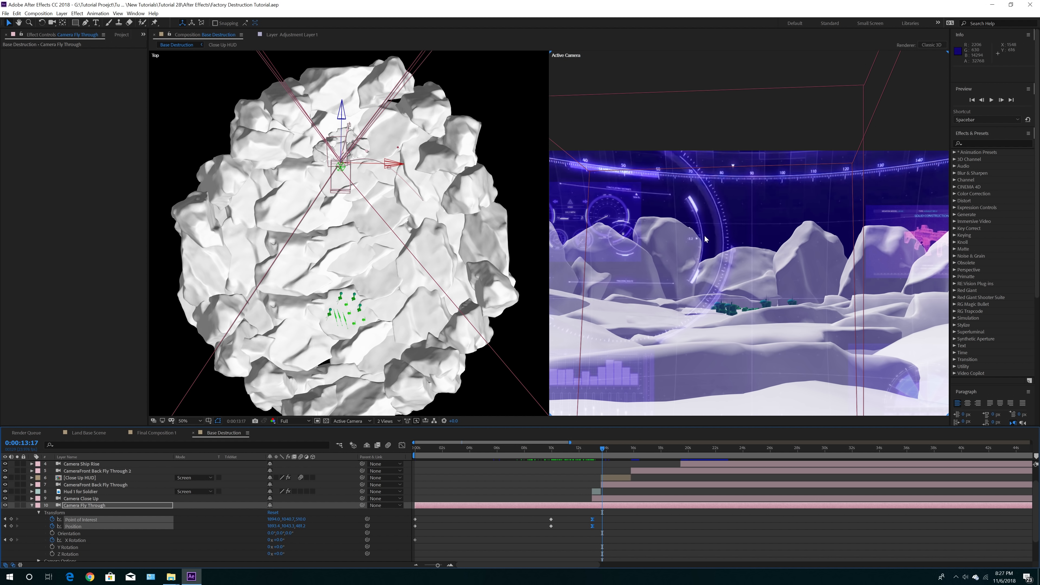
scroll(717, 280, down, 2)
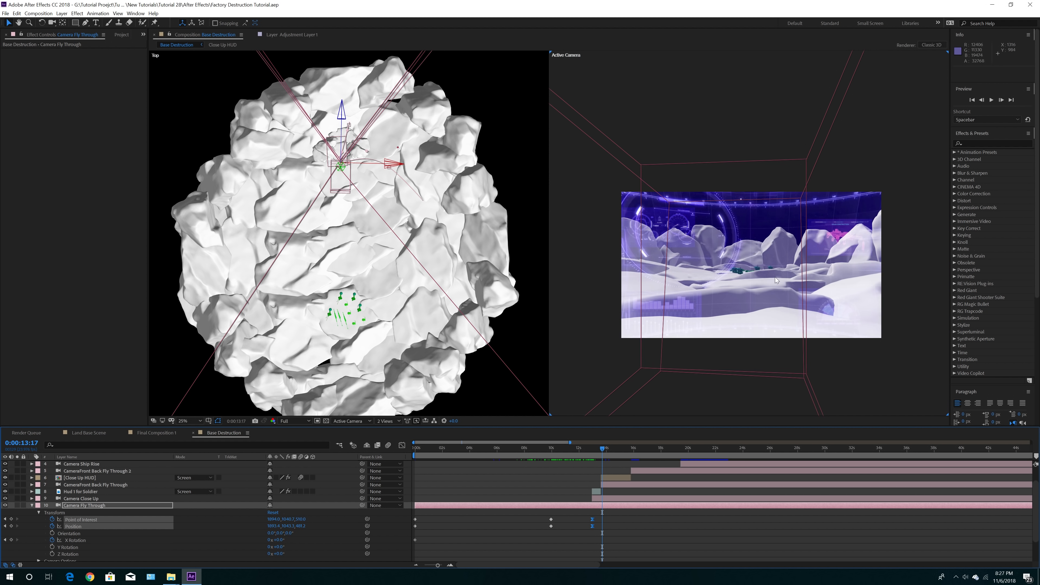
drag(602, 449, 635, 451)
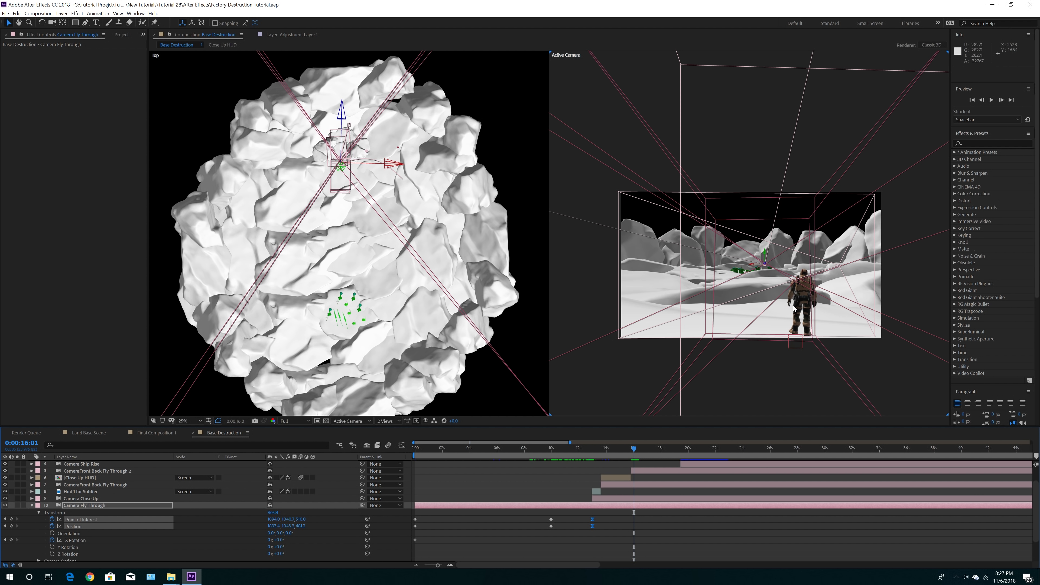
drag(634, 449, 648, 452)
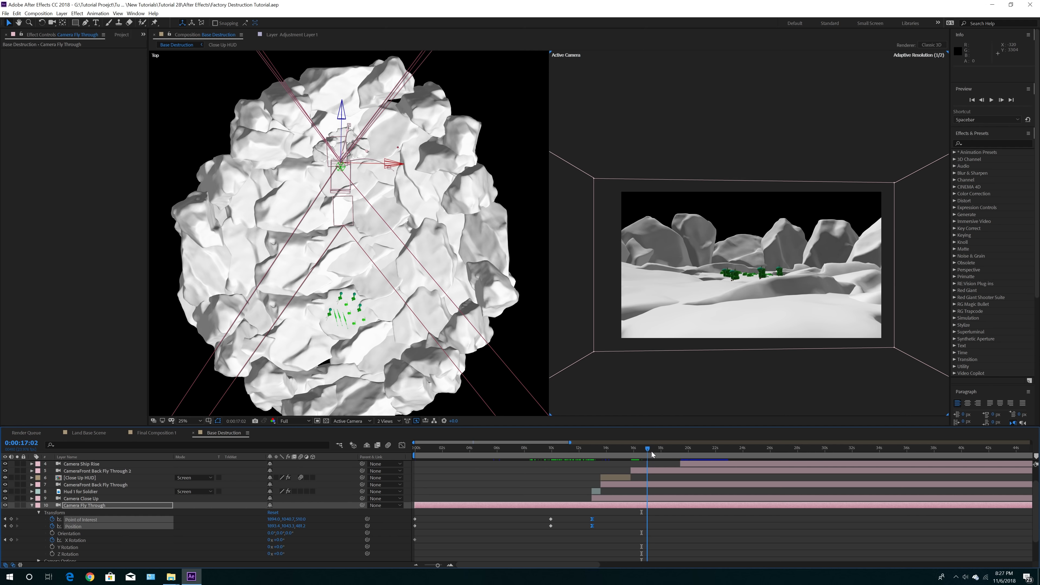
Reveal CameraFront Back Fly Through 2's transform keyframes on an enlarged time scale and review its motion from 0:00:15:21 to 0:00:19:10.
mouse_move(648, 452)
mouse_down()
mouse_move(684, 459)
mouse_move(632, 454)
mouse_up()
click(640, 471)
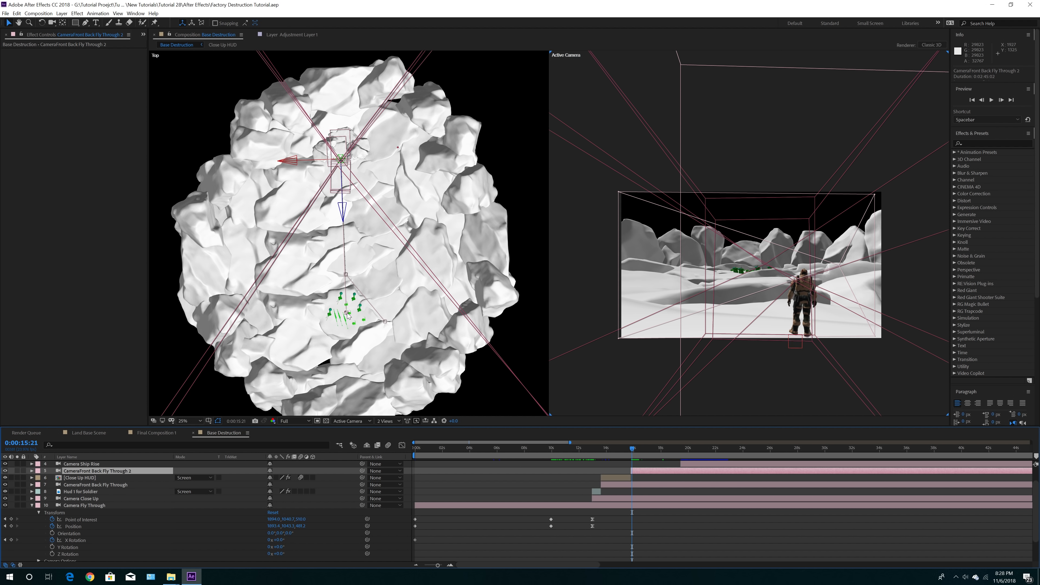
key(Page_Down)
drag(636, 451, 653, 453)
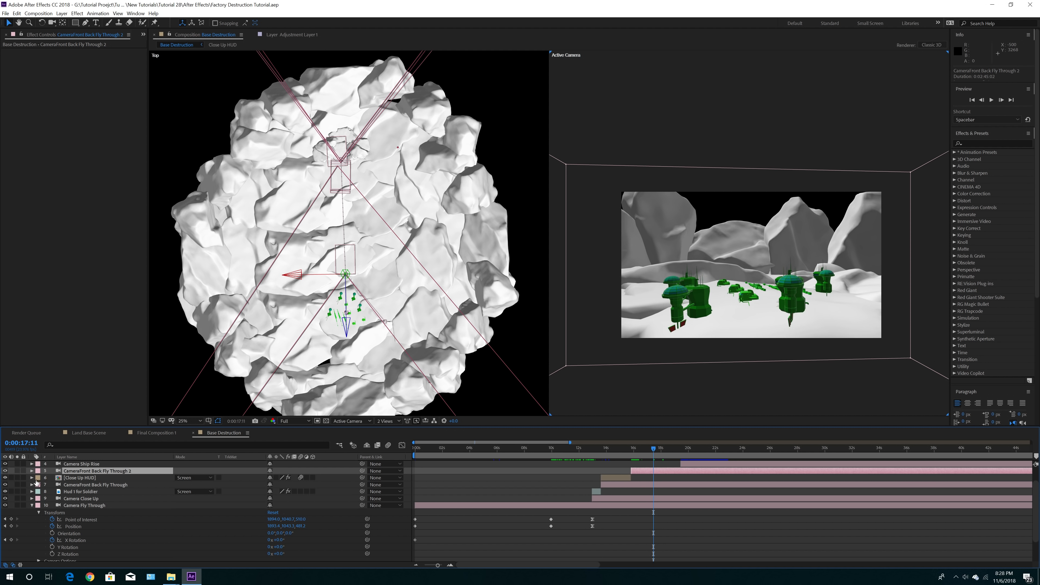
click(32, 471)
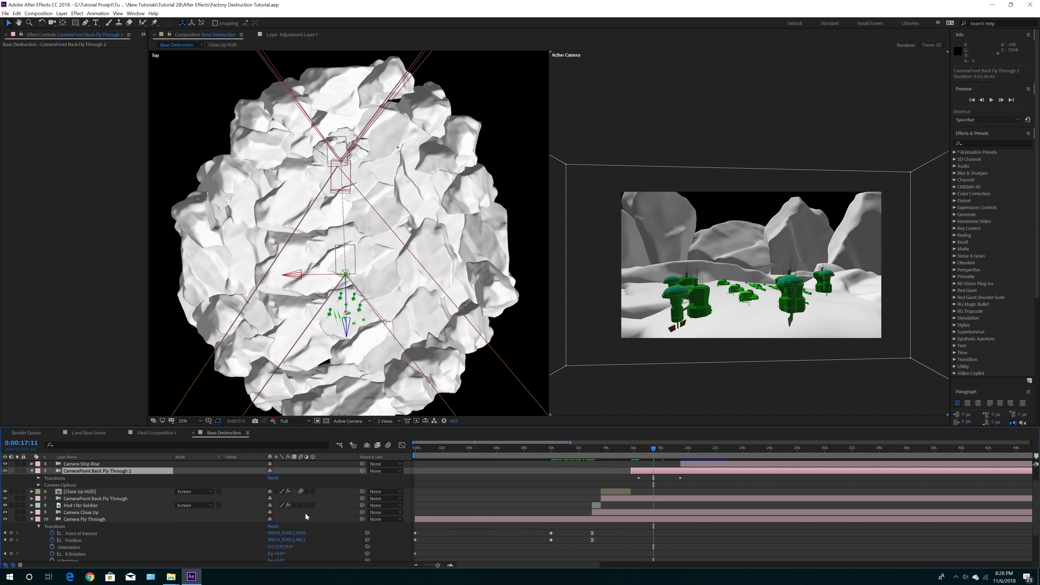
click(39, 478)
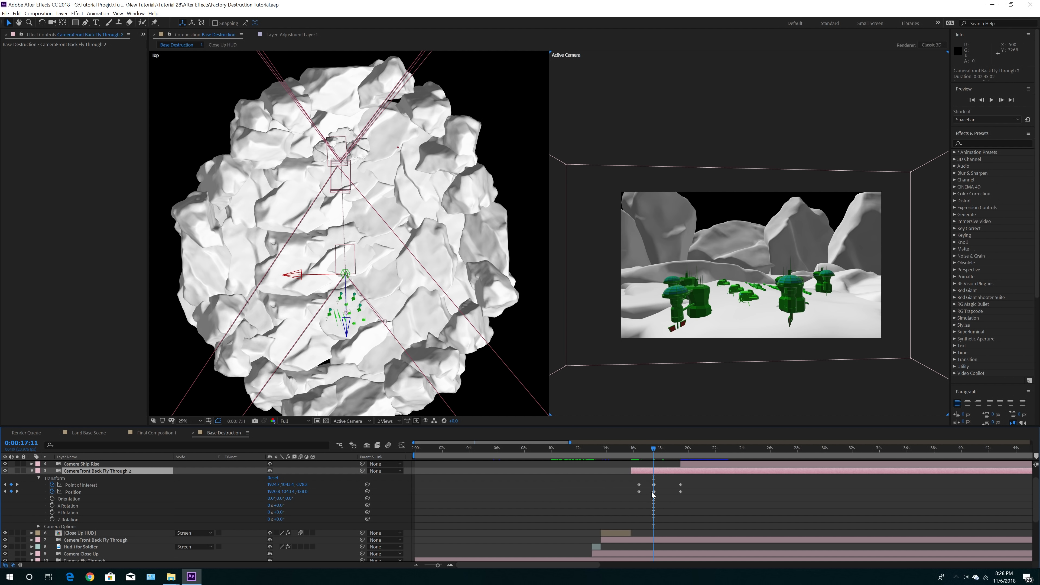
click(450, 565)
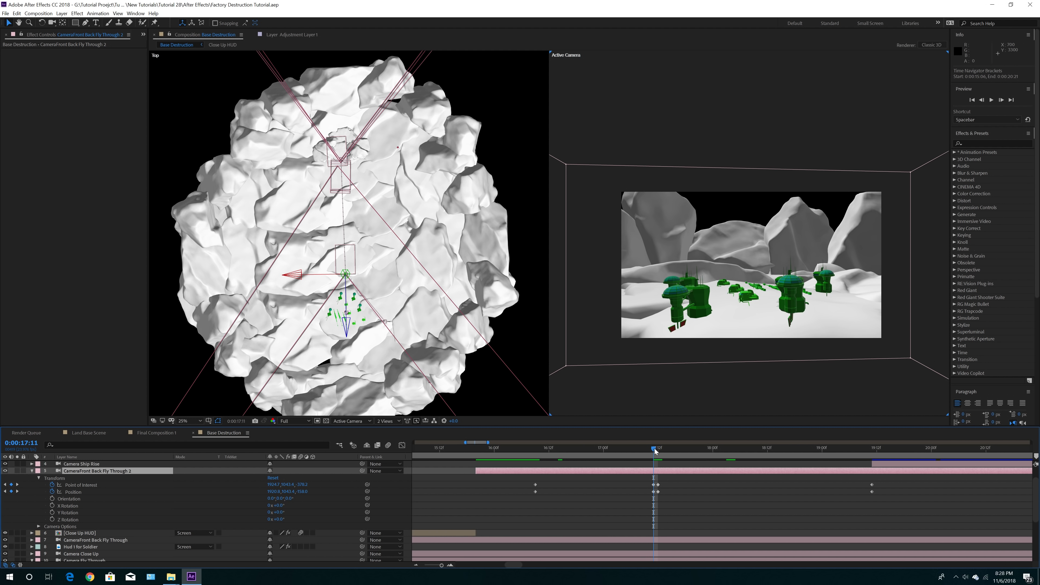
drag(655, 449, 862, 468)
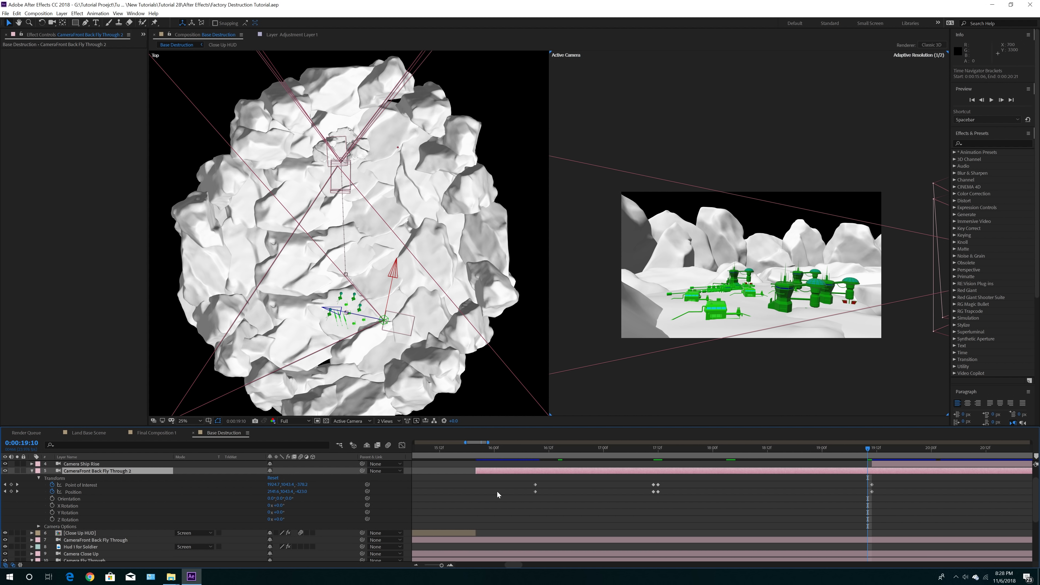
Show only the active camera in a single view at 0:00:19:11 and collapse the expanded camera layers.
click(32, 471)
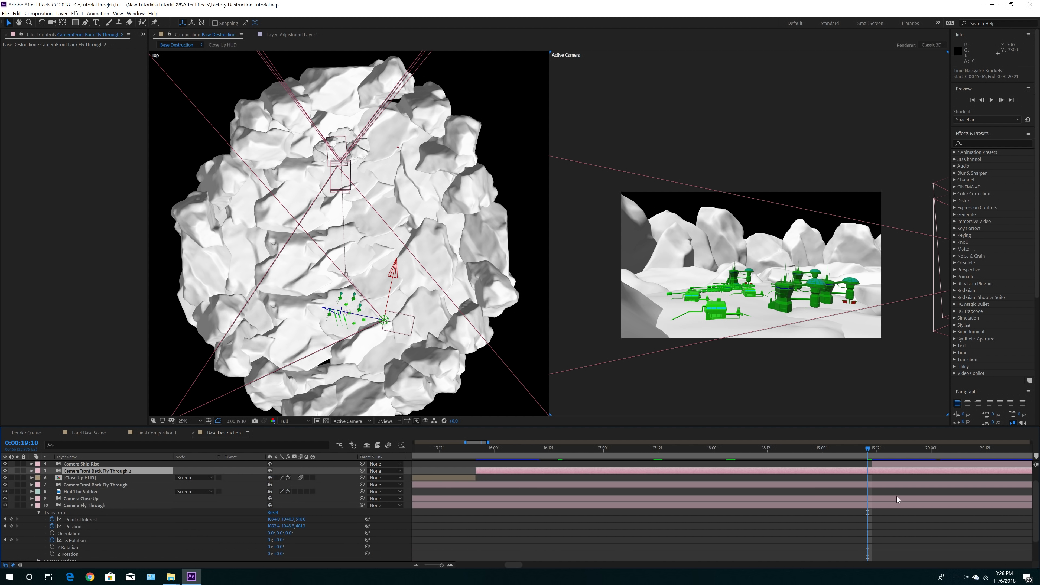
scroll(897, 498, up, 3)
click(387, 420)
click(387, 393)
scroll(506, 261, up, 1)
key(Page_Down)
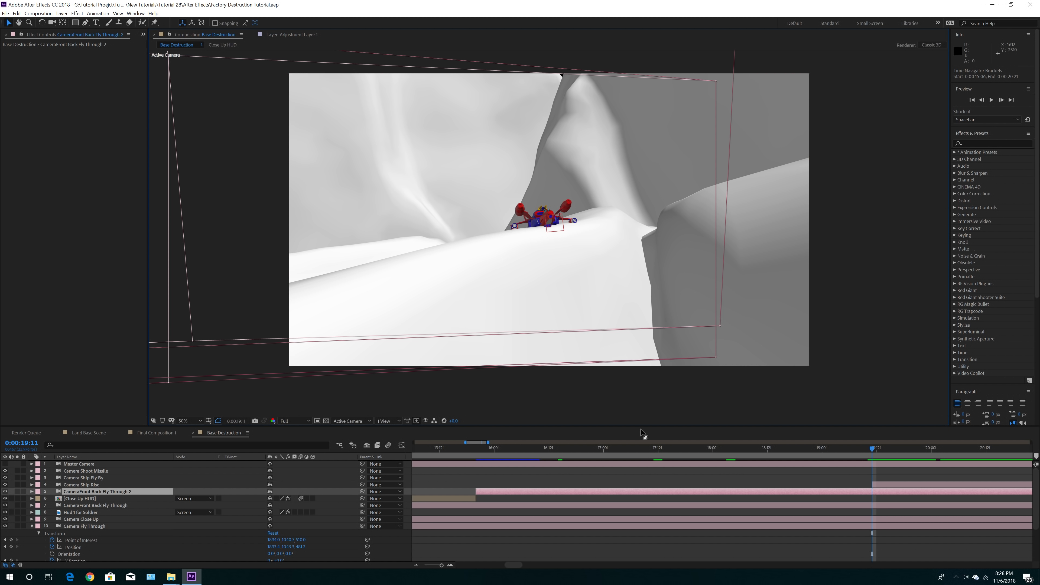
click(31, 527)
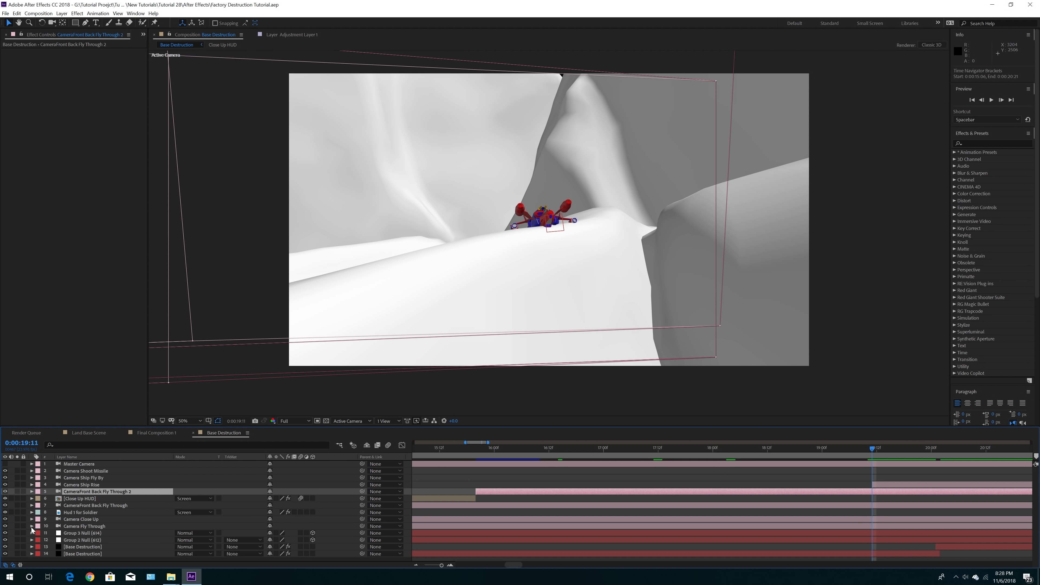
Rename the Group 2 Null layer as Group 2 Null Soldier.
click(79, 540)
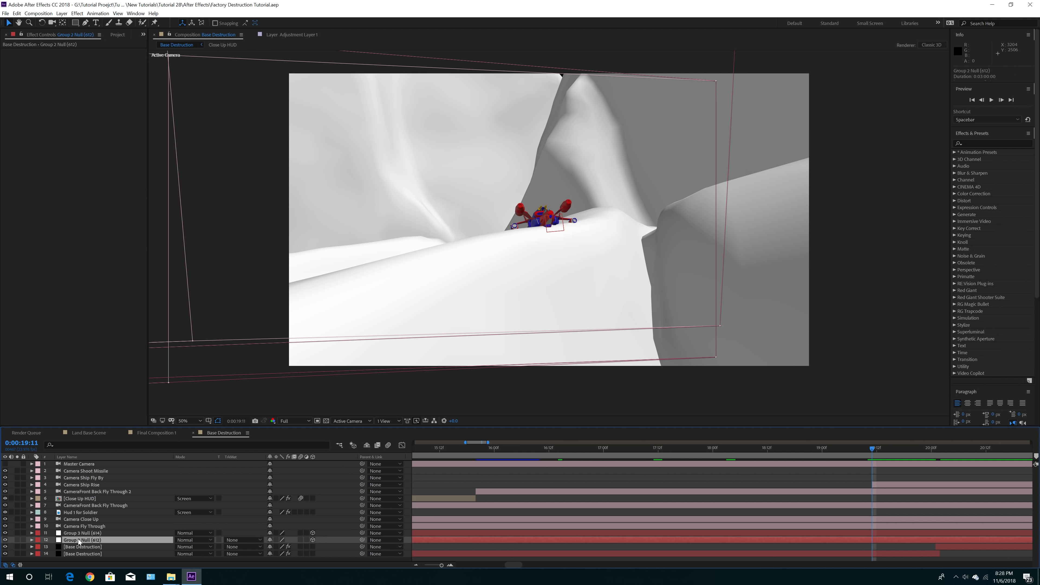
key(Return)
click(95, 540)
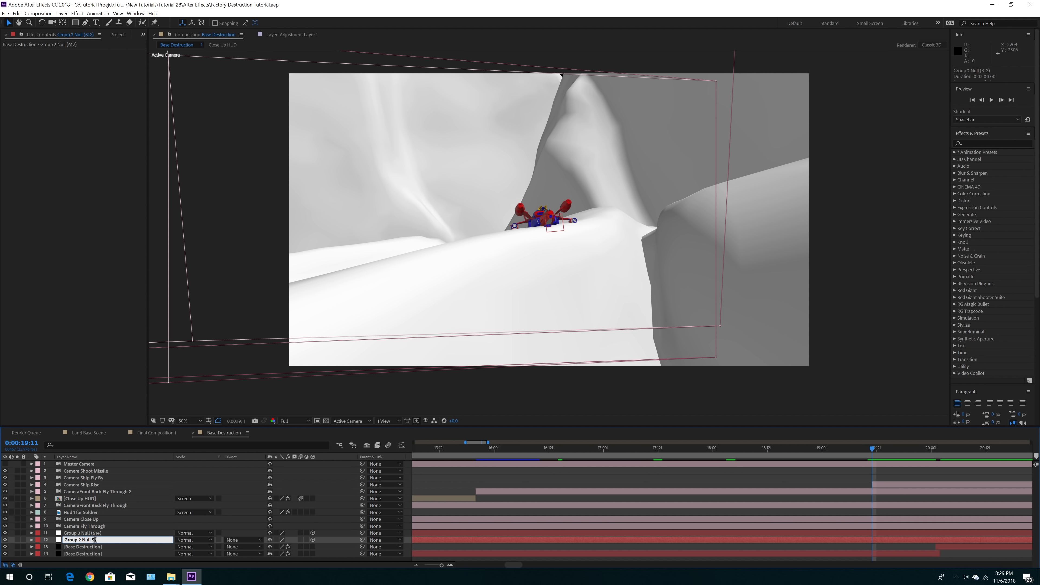
text(Sp;doer)
key(BackSpace)
key(BackSpace)
key(BackSpace)
text(oldier)
Rename the Group 3 Null layer as Group 3 Null Ship.
click(96, 534)
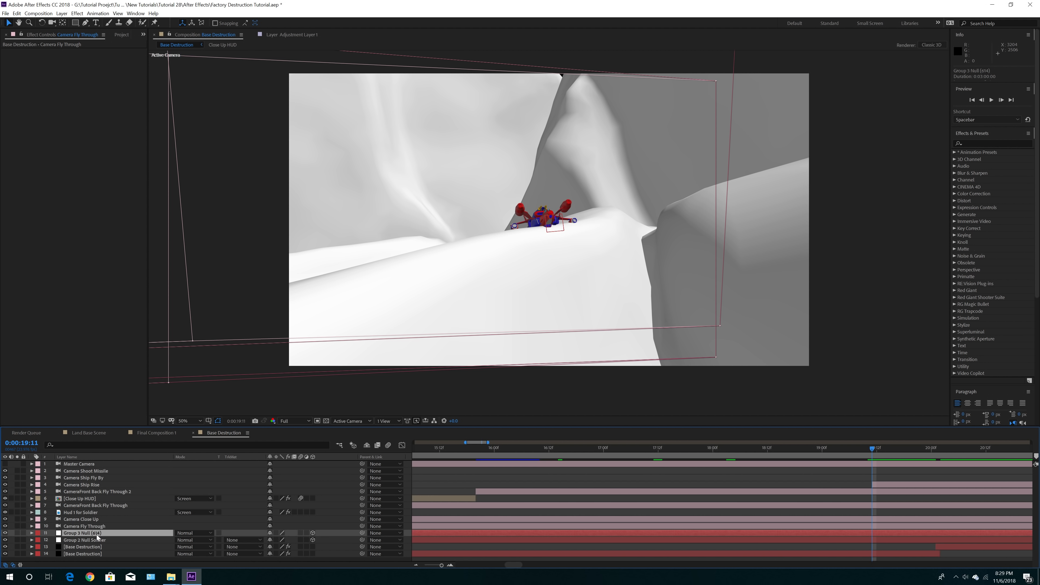
key(Return)
click(96, 533)
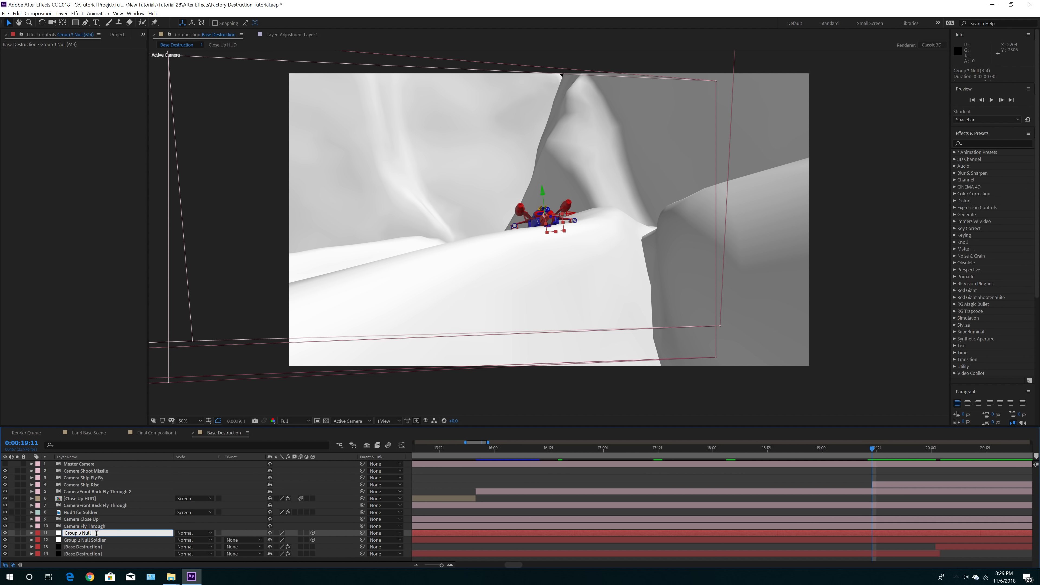
text(sjo)
text(p)
key(Return)
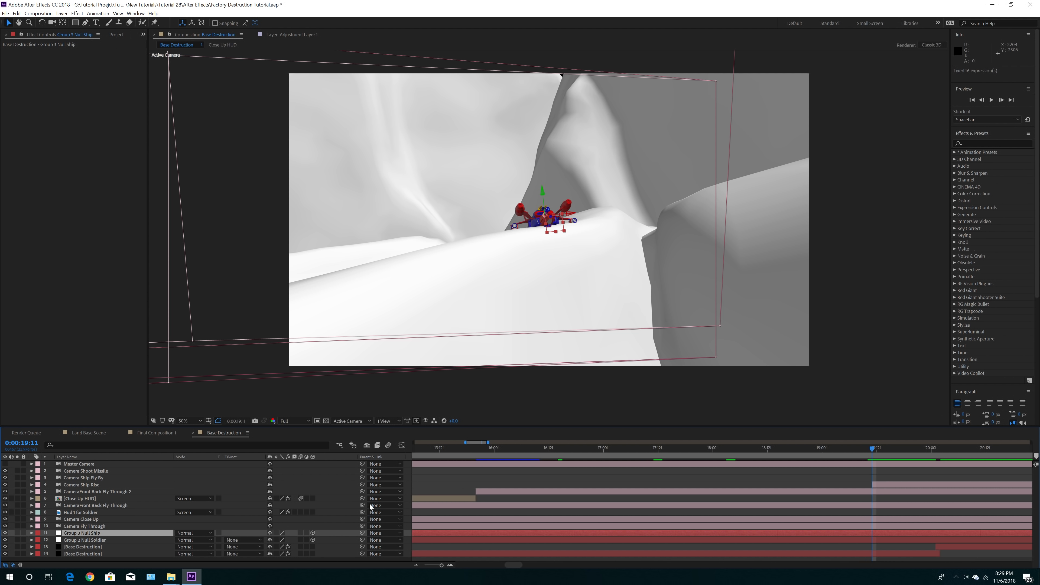
Keyframe Group 3 Null Ship's Position at 0:00:19:11, and raise the ship vertically out of the camera's frame at 0:00:22:21.
click(31, 532)
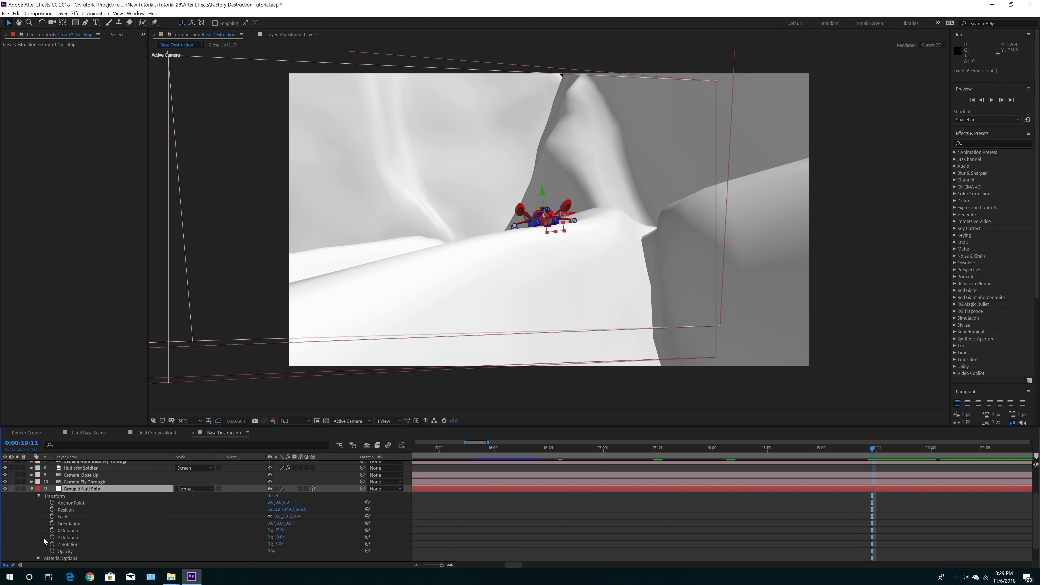
click(52, 509)
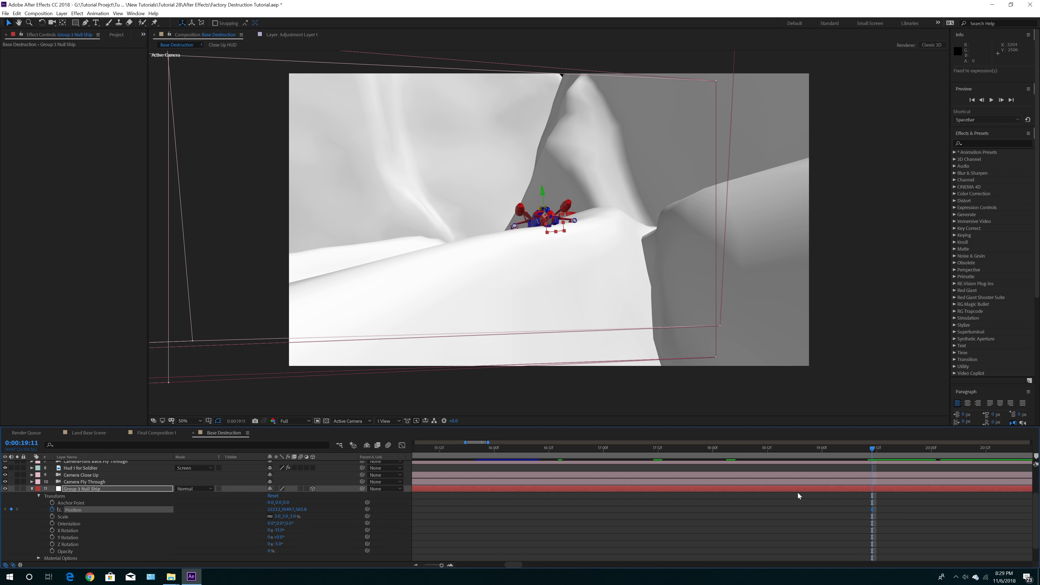
drag(512, 565, 521, 565)
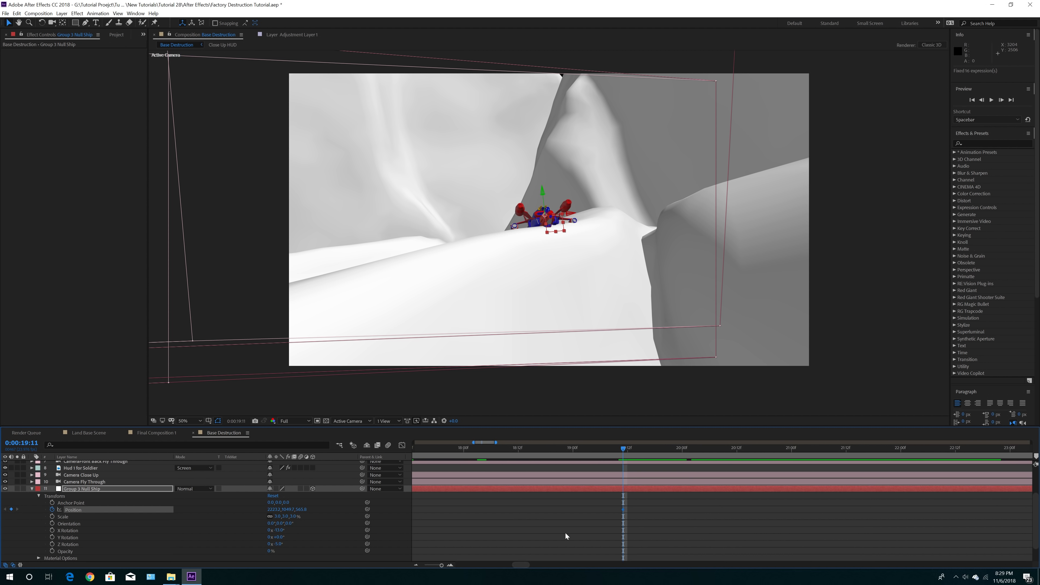
scroll(714, 509, up, 4)
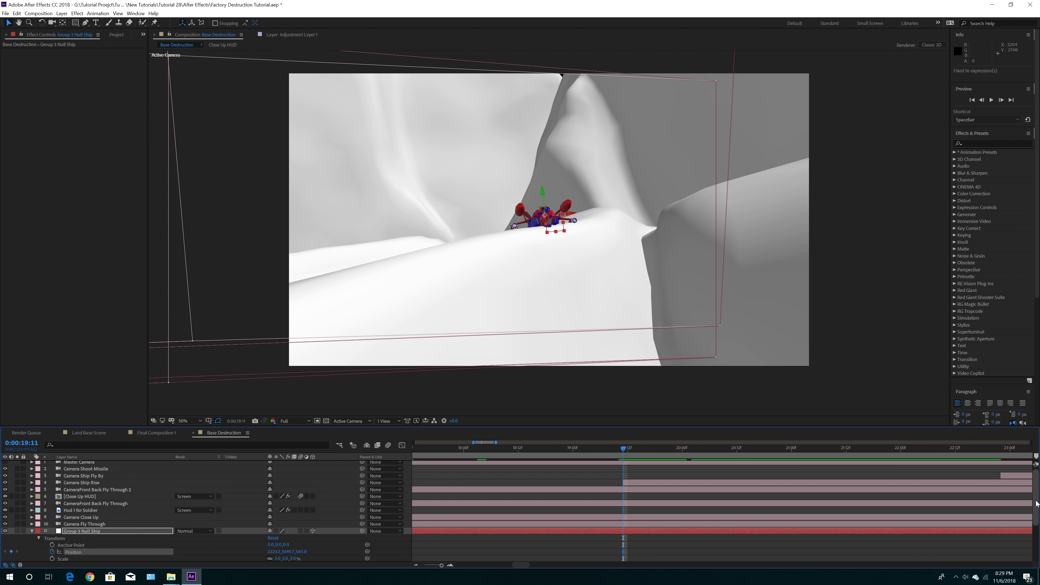
click(999, 450)
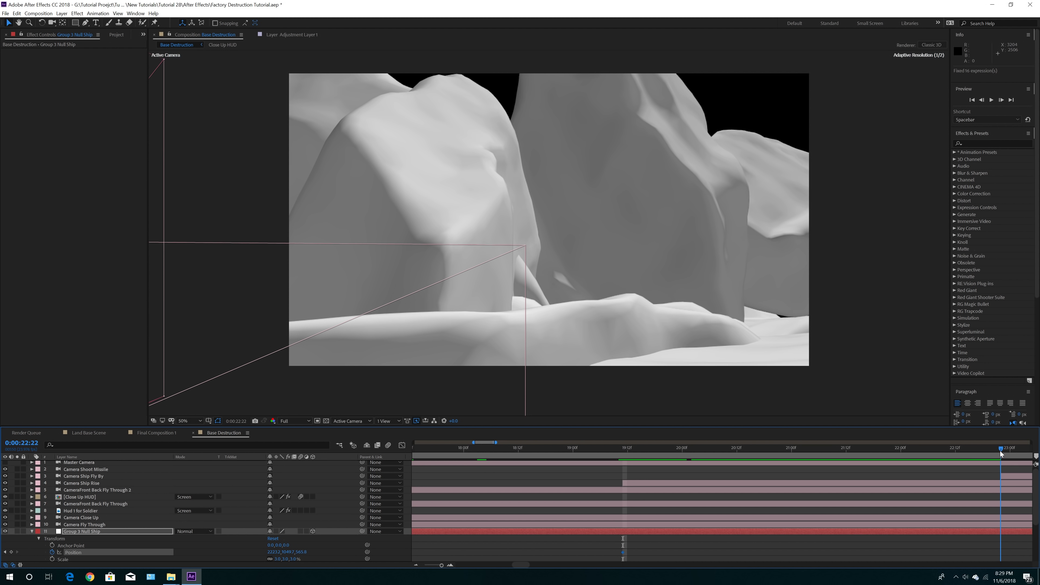
drag(1000, 450, 994, 452)
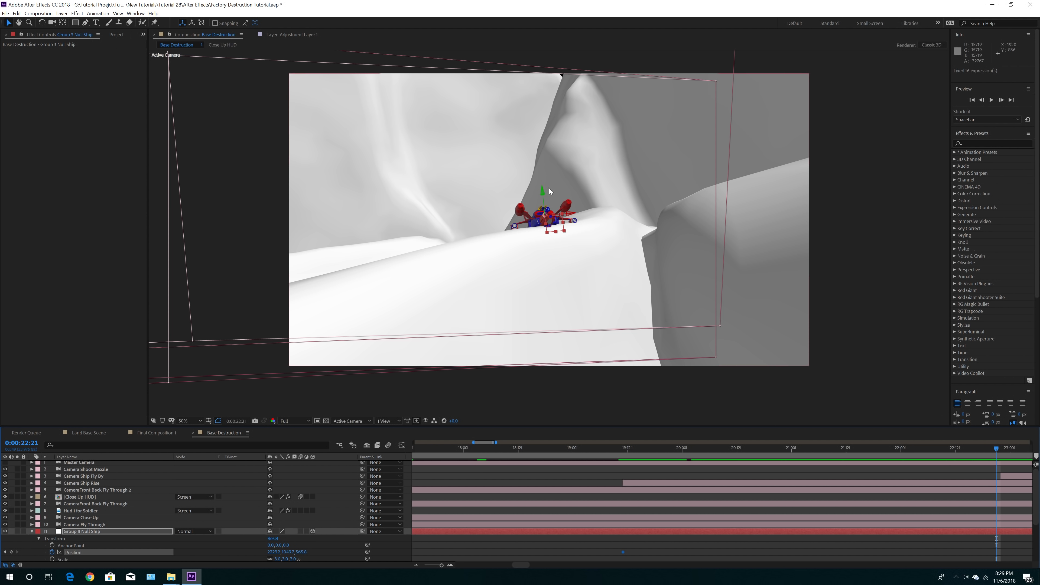
drag(544, 194, 540, 188)
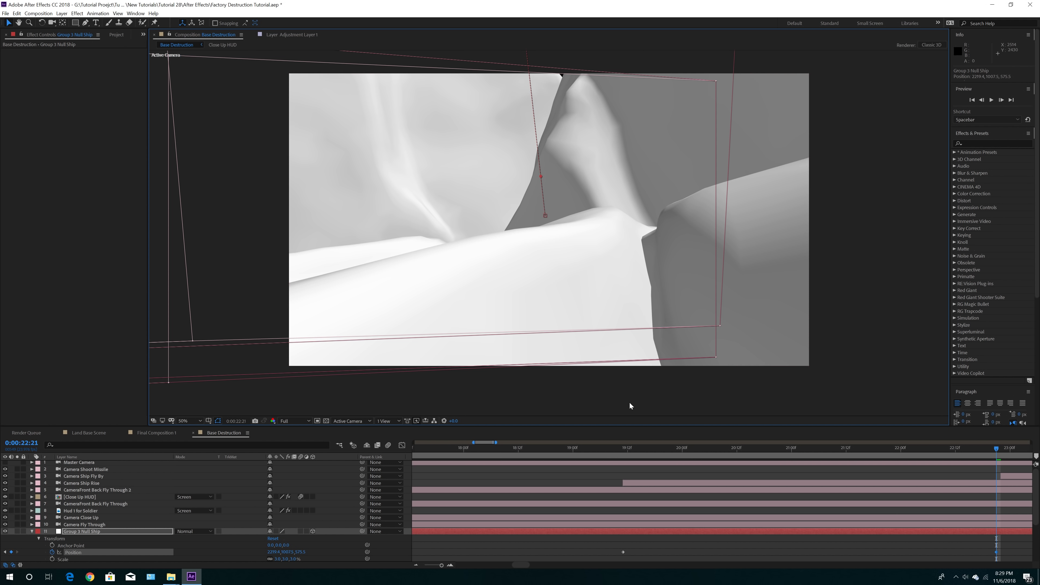
Review the ship's rise from 0:00:19:11 to 0:00:22:22, and collapse the ship null's properties.
drag(625, 446, 1003, 453)
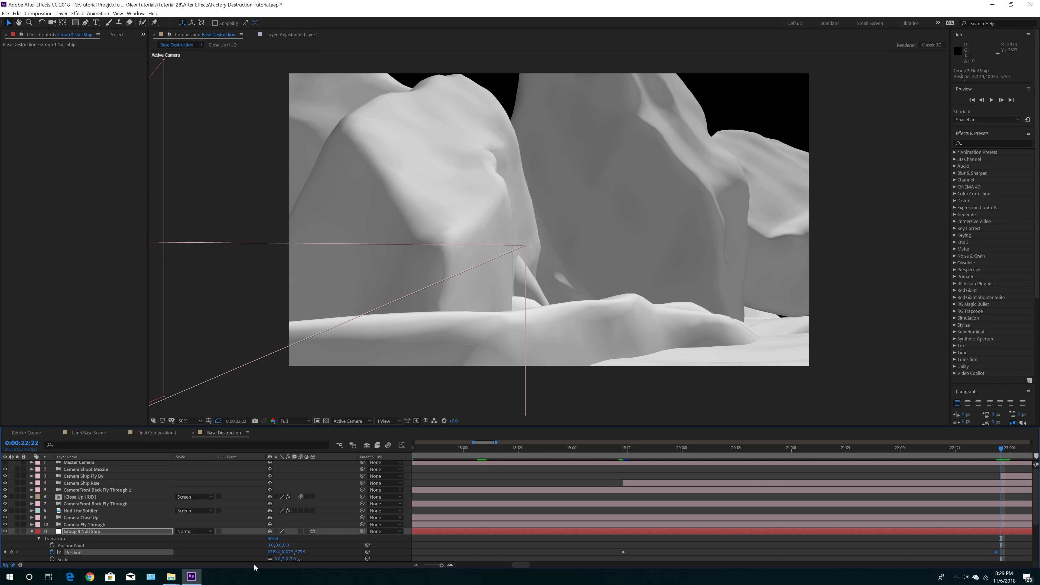
click(32, 532)
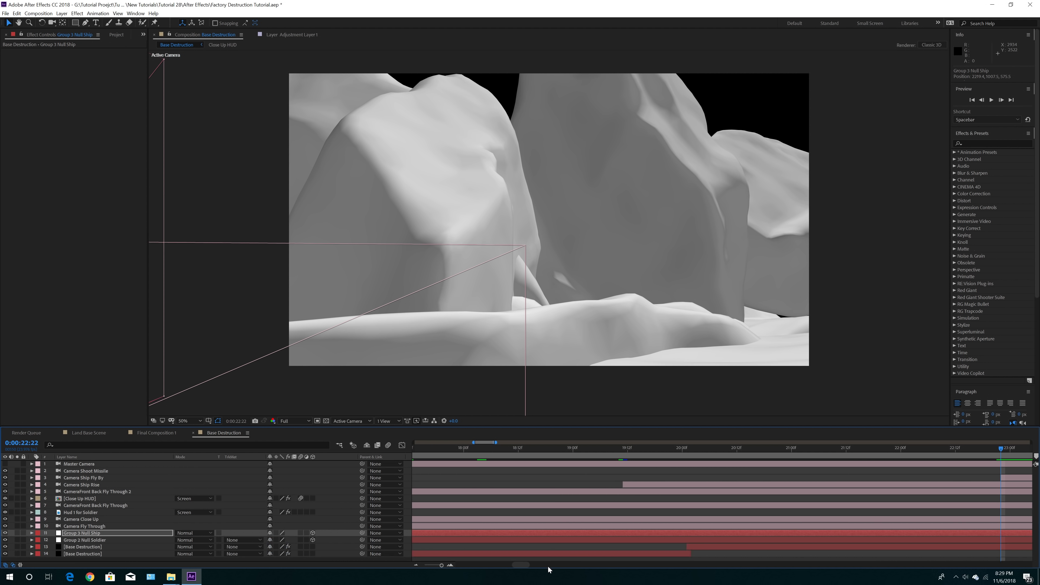
drag(523, 565, 538, 565)
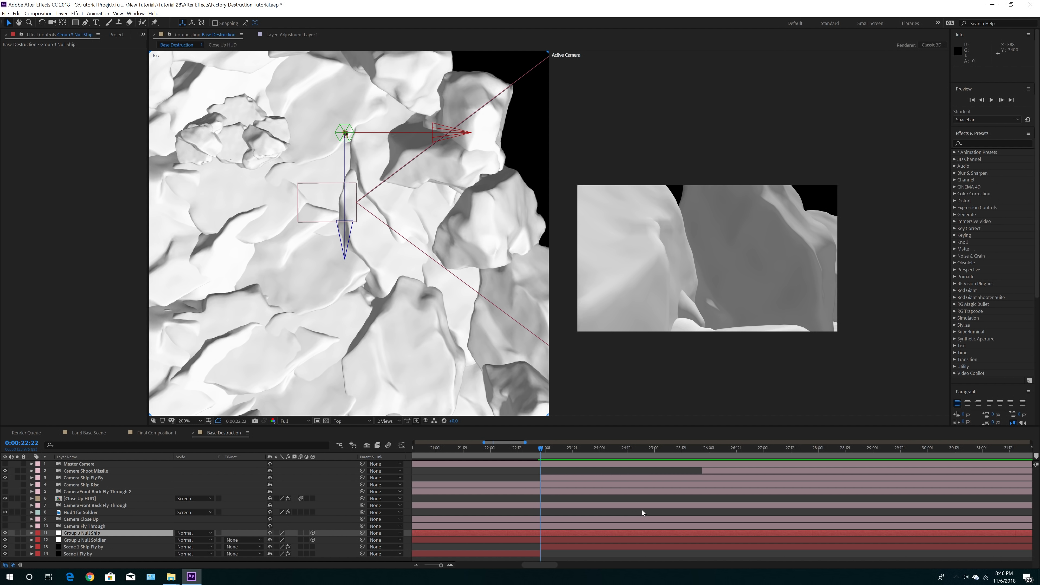
Compare the Scene 1 Fly by and Scene 2 Ship Fly by Element layers and the soldier null, with the whole terrain in the Top view.
click(84, 547)
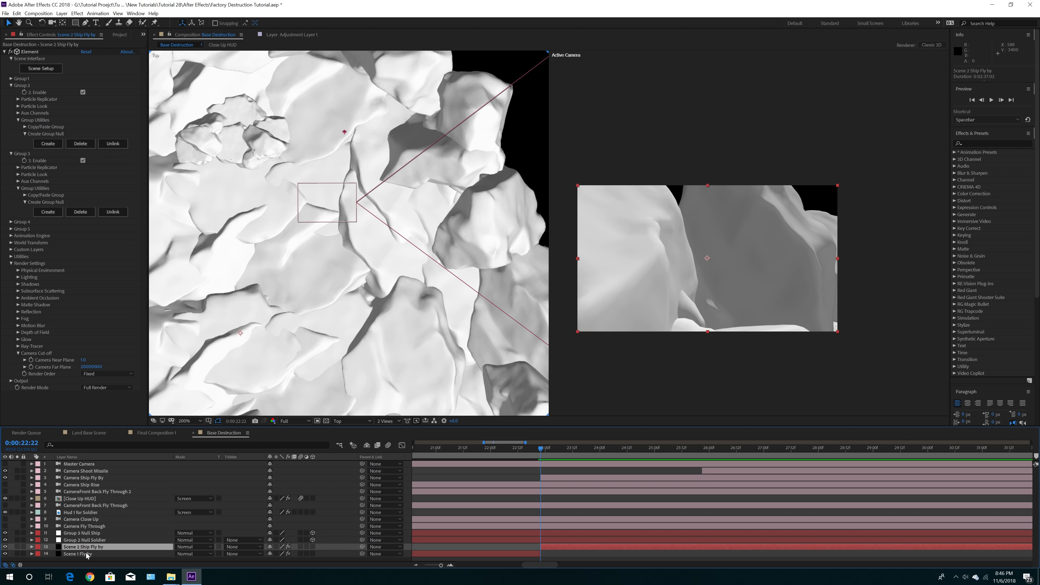
click(86, 553)
click(86, 548)
click(87, 553)
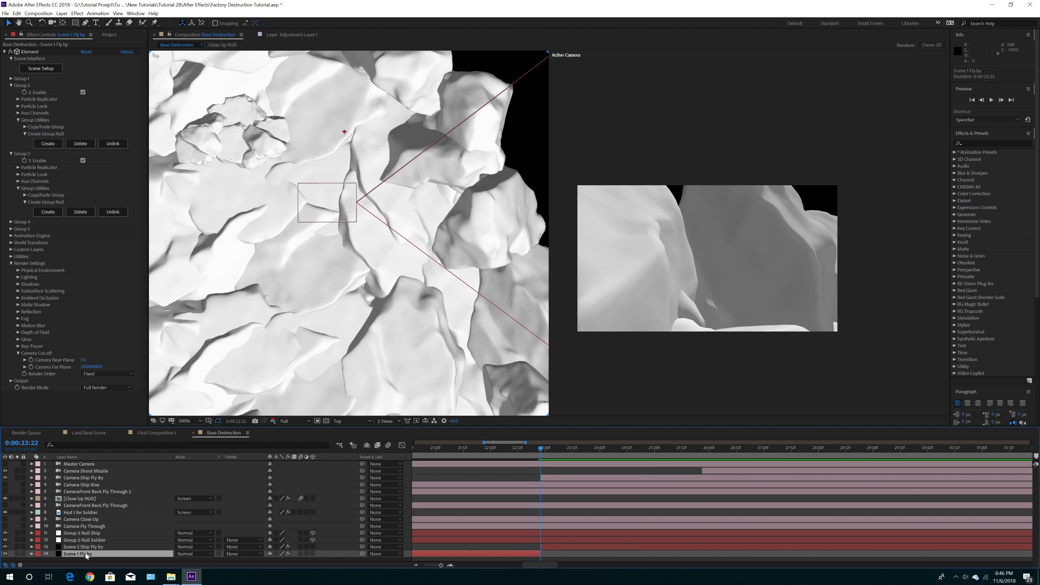
click(88, 549)
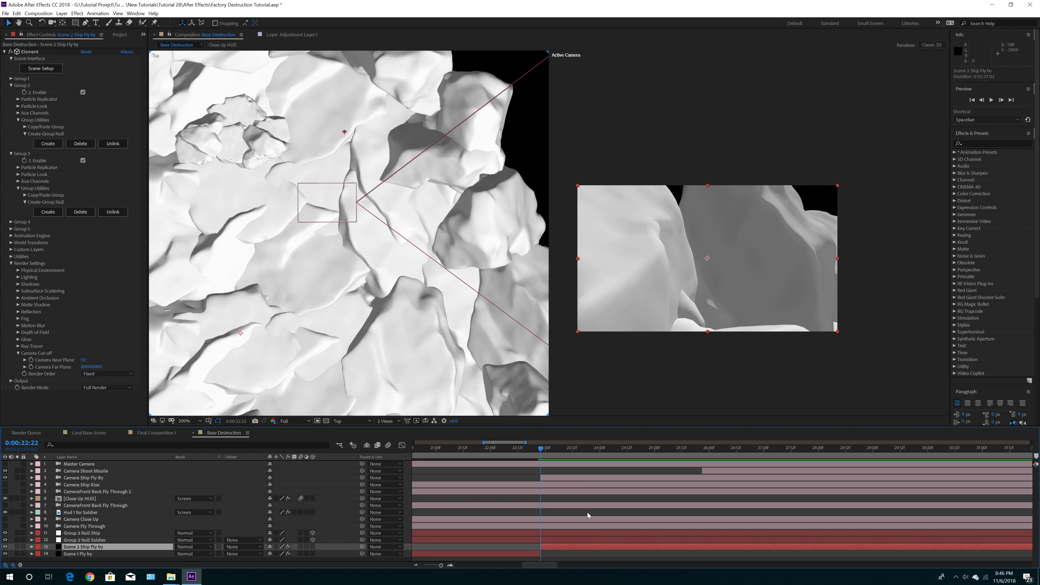
click(102, 540)
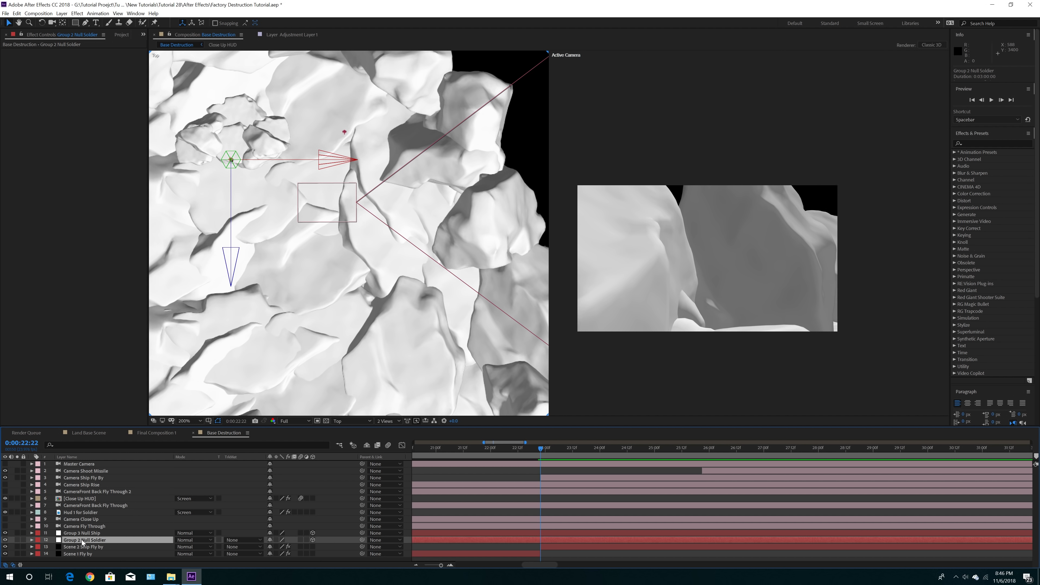
click(87, 548)
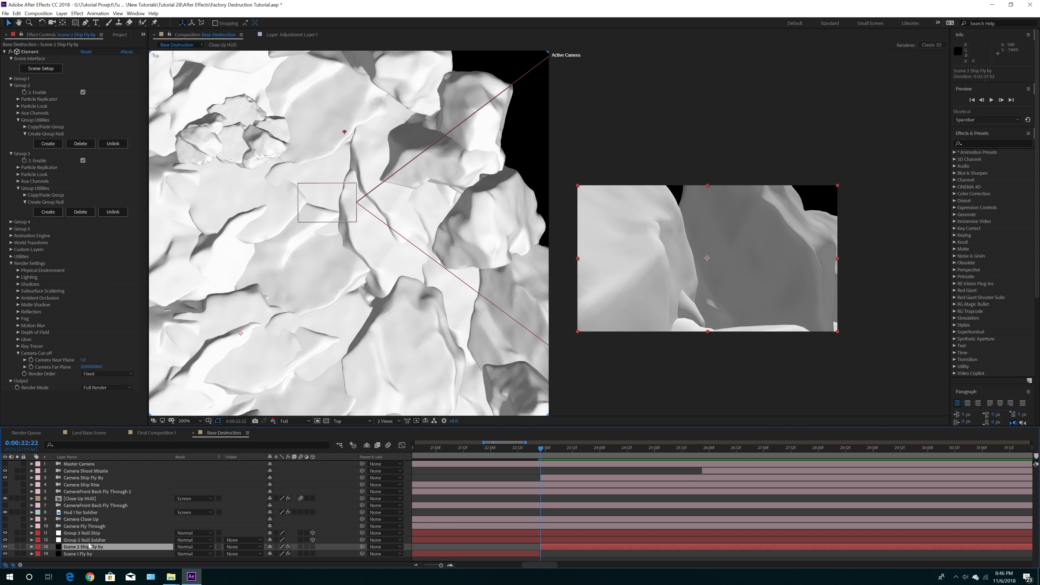
key(comma)
key(comma)
key(comma)
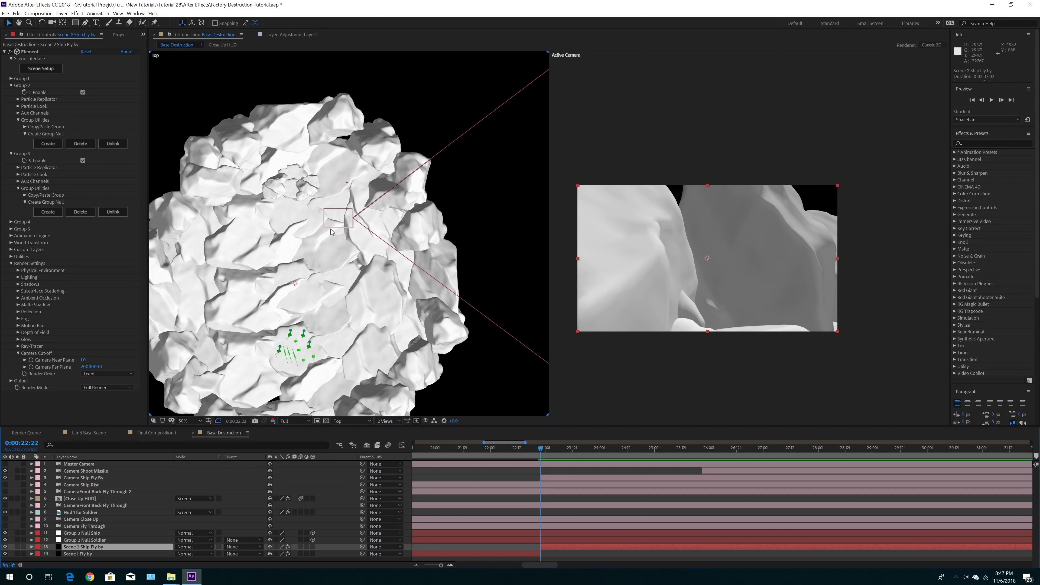
Move Group 3 Null Ship in the Top view so the ship sits in front of Camera Ship Fly By at 0:00:22:22.
scroll(352, 233, down, 3)
key(period)
key(period)
click(555, 478)
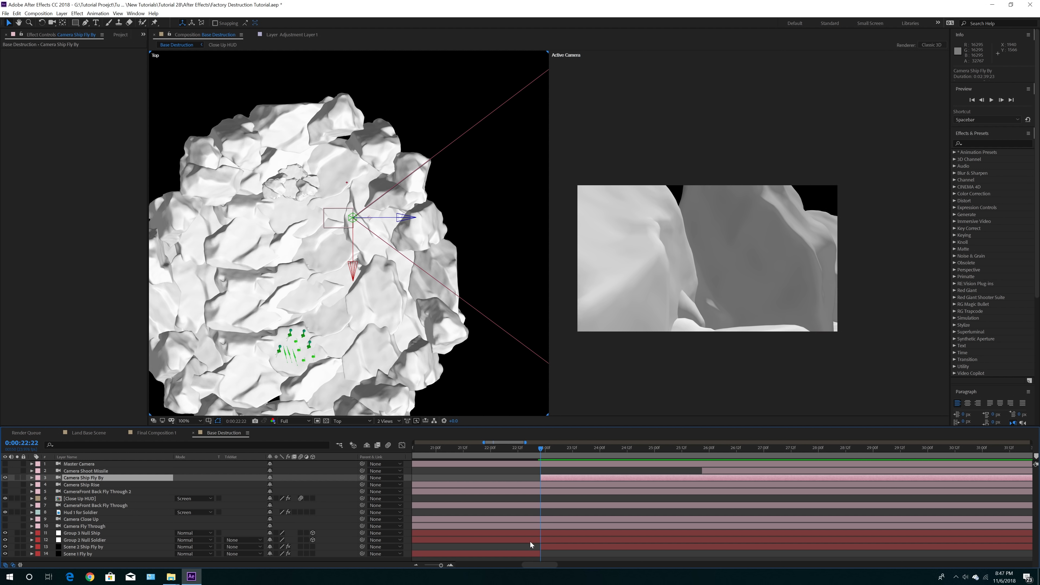
click(92, 533)
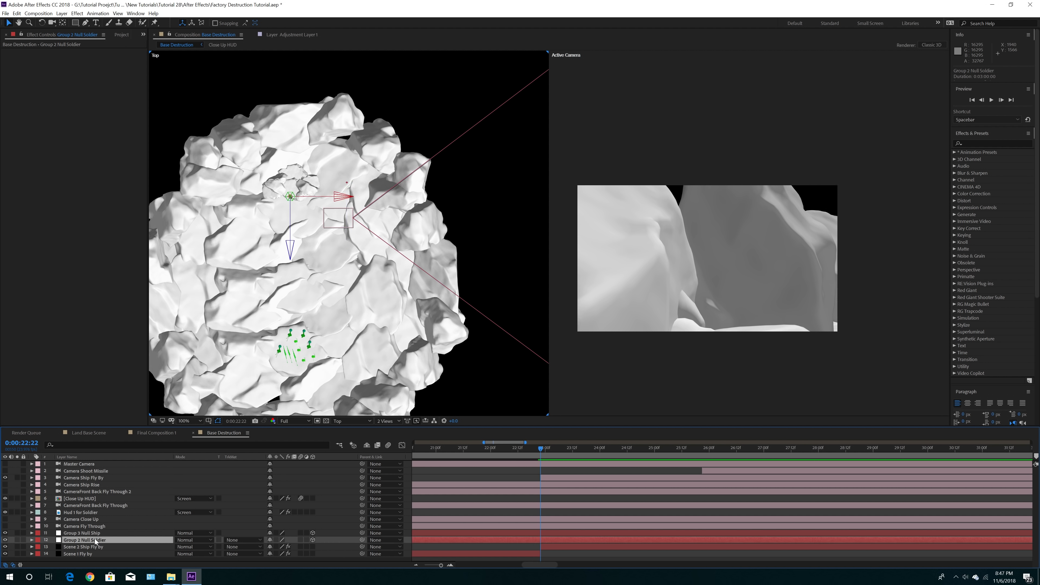
click(32, 533)
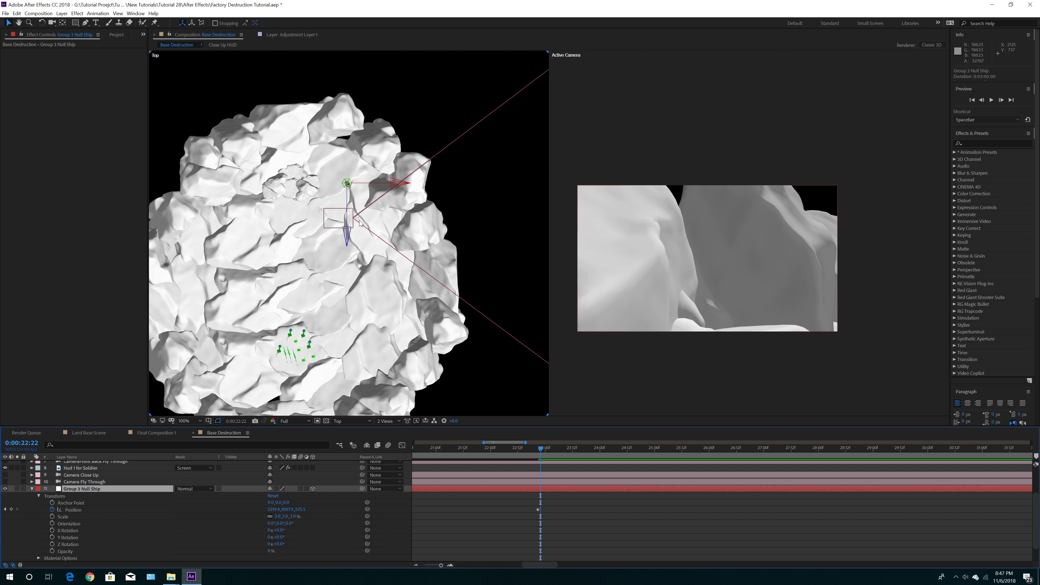
key(period)
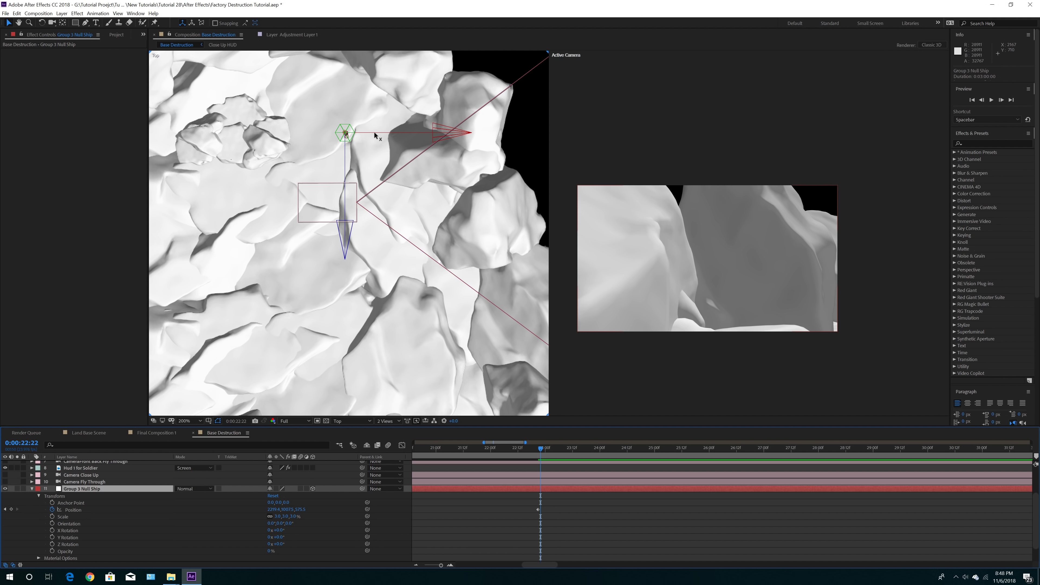
drag(374, 135, 416, 137)
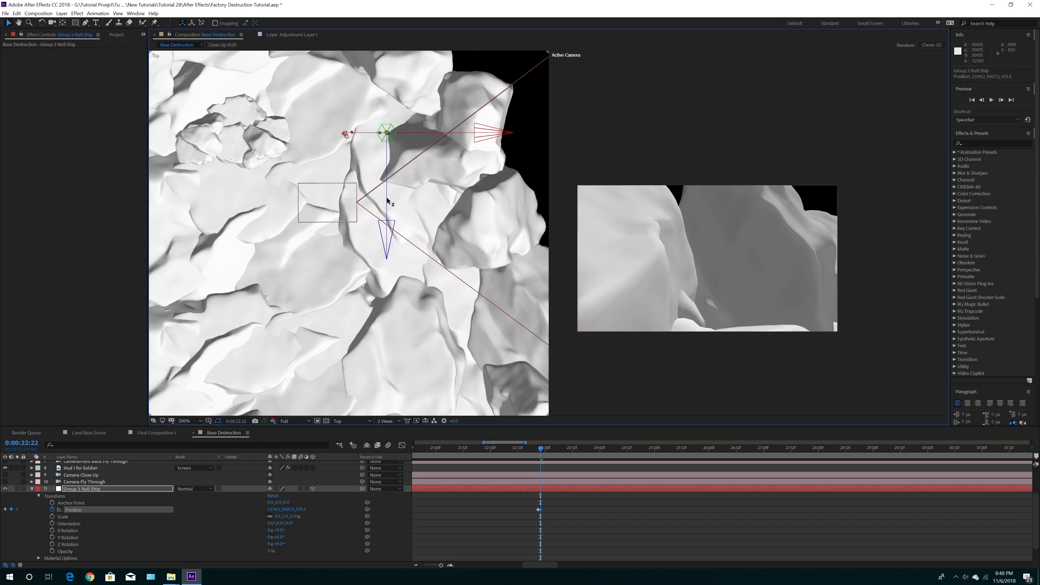
drag(391, 200, 389, 288)
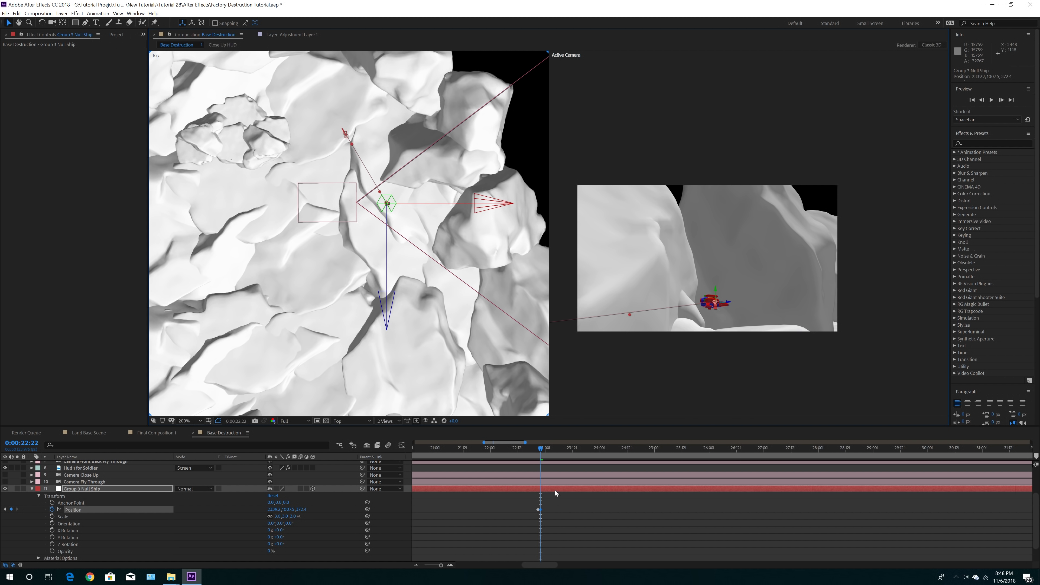
Compare frames 0:00:22:21 and 0:00:22:22 with Camera Fly Through temporarily shown, using a wider time range in the timeline.
click(451, 565)
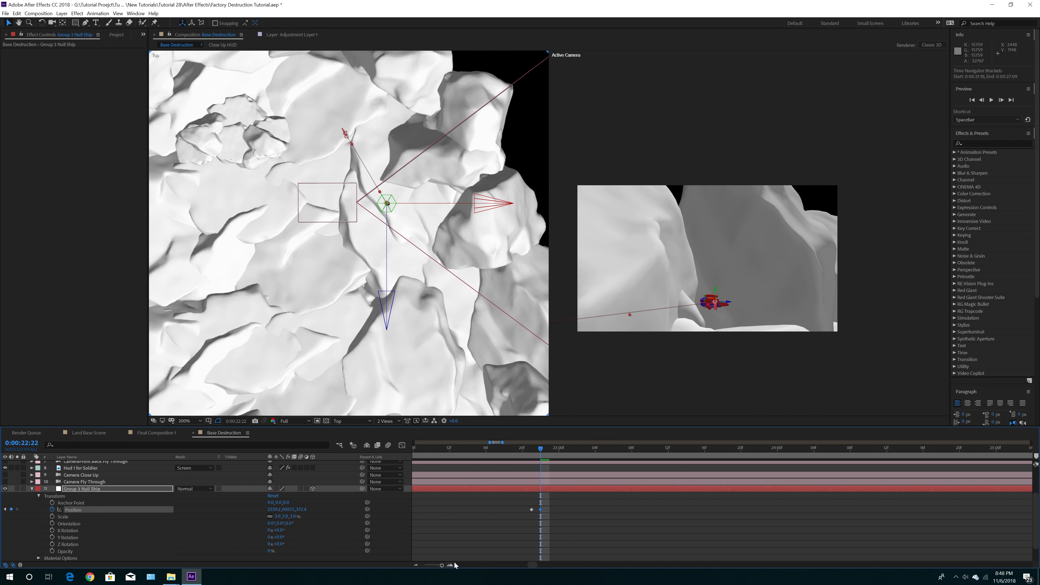
click(415, 565)
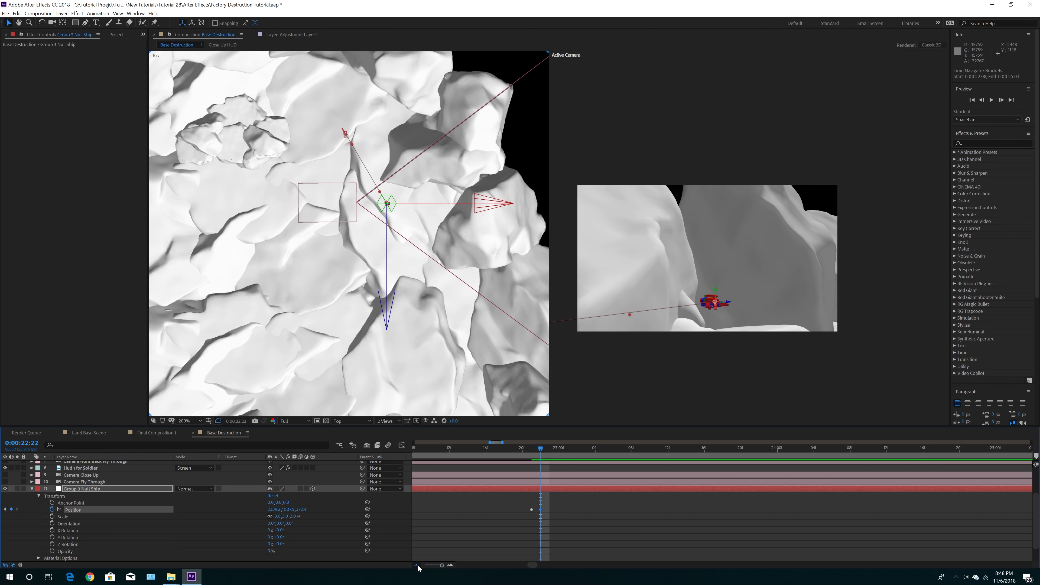
click(416, 565)
scroll(576, 494, up, 3)
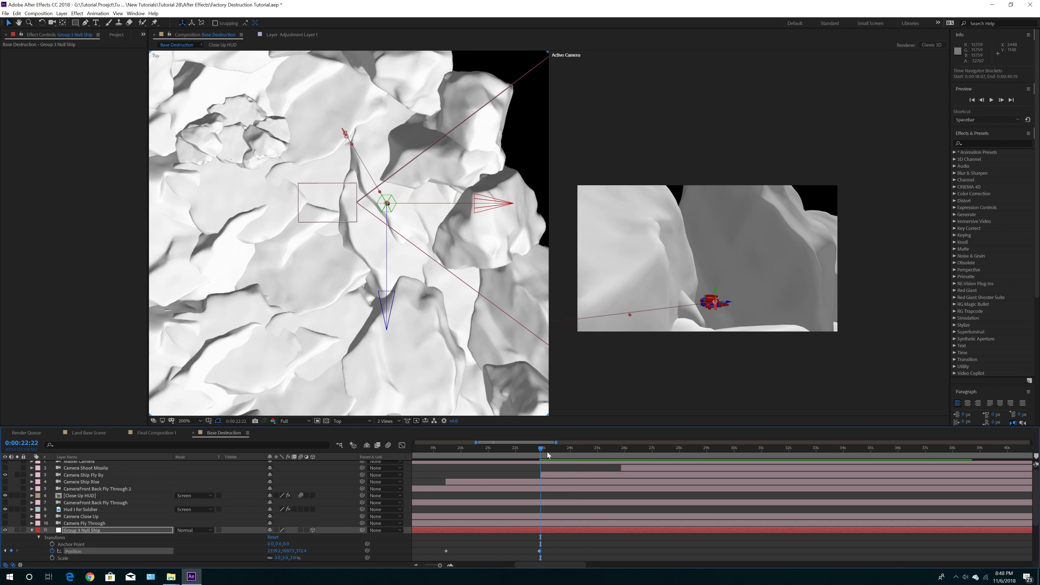
drag(540, 451, 539, 452)
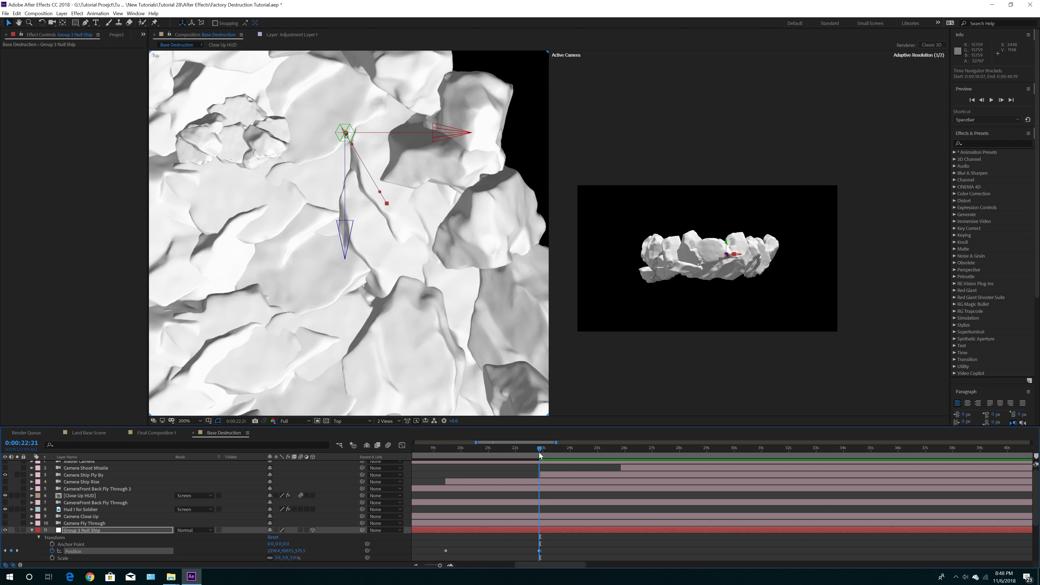
click(6, 523)
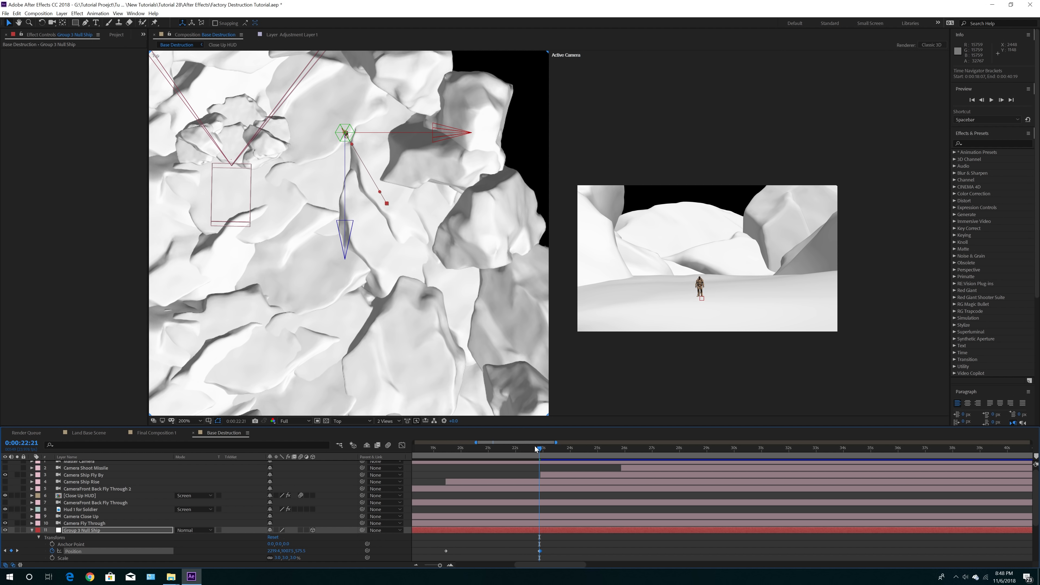
click(539, 447)
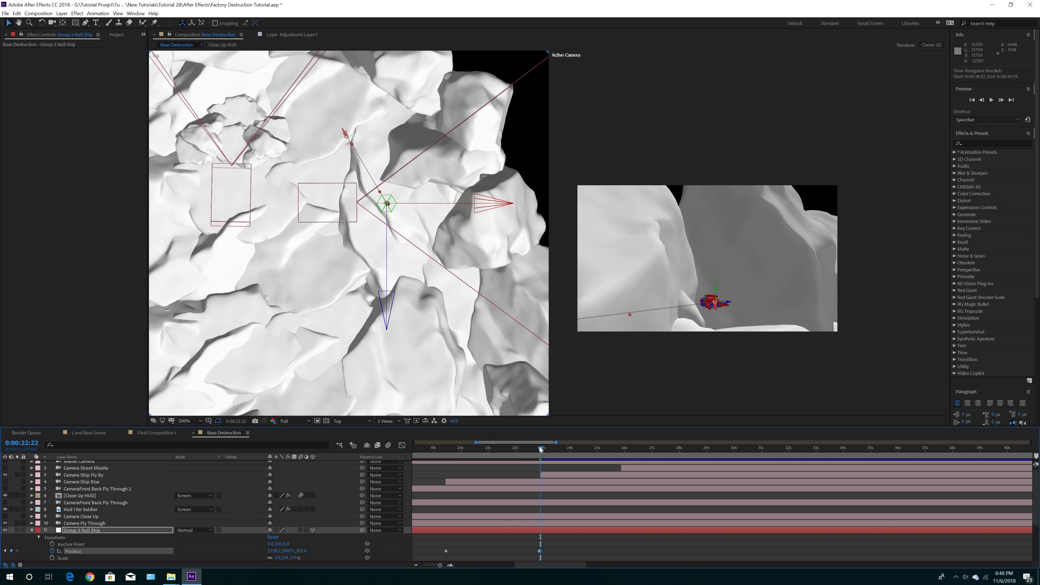
click(5, 523)
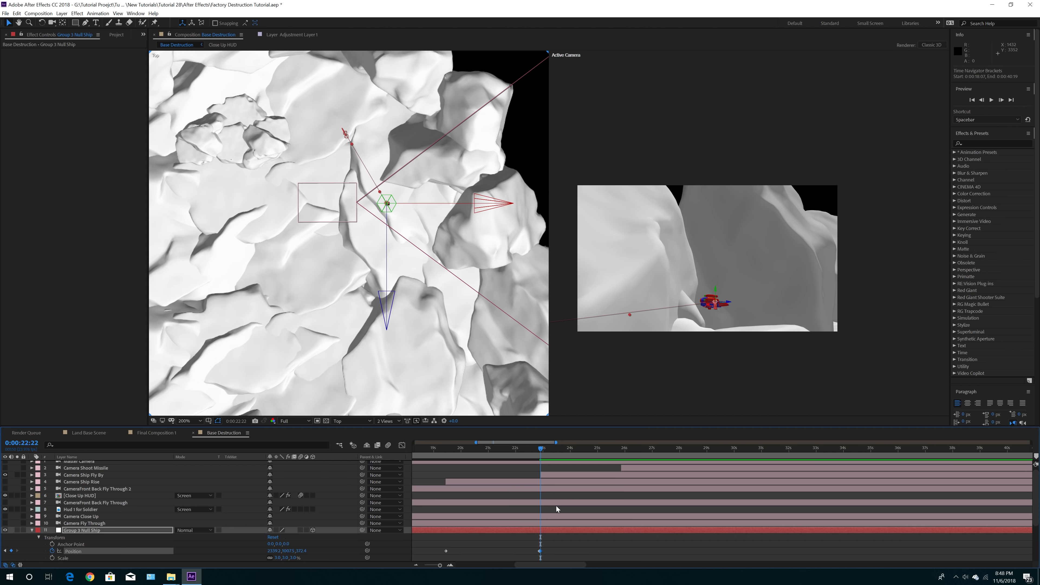
Raise Group 3 Null Ship vertically to mid-height in the Active Camera view at 0:00:22:22.
scroll(555, 505, down, 2)
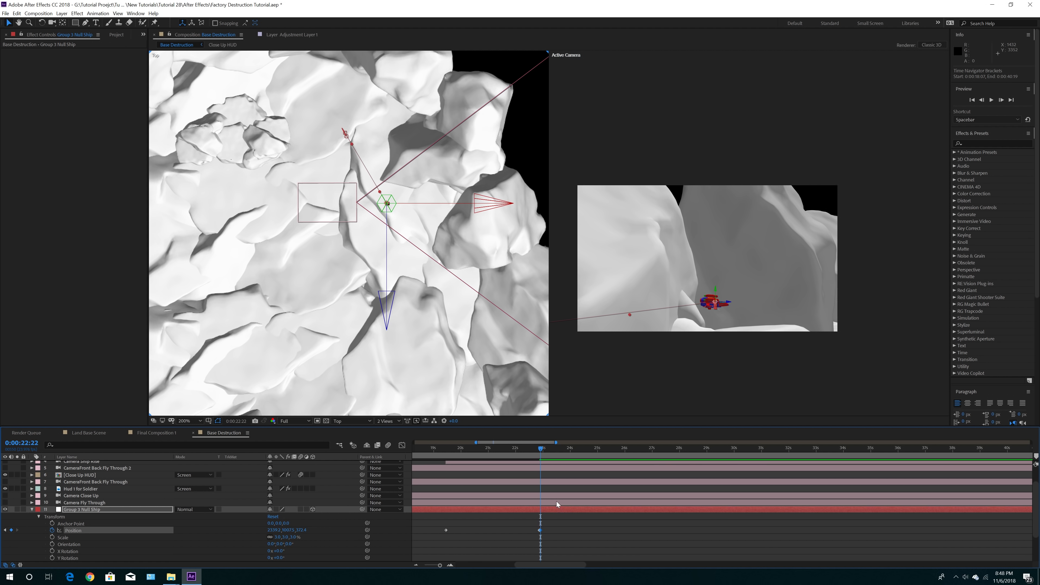
click(715, 291)
mouse_move(714, 290)
mouse_down()
mouse_move(715, 213)
mouse_move(713, 291)
mouse_up()
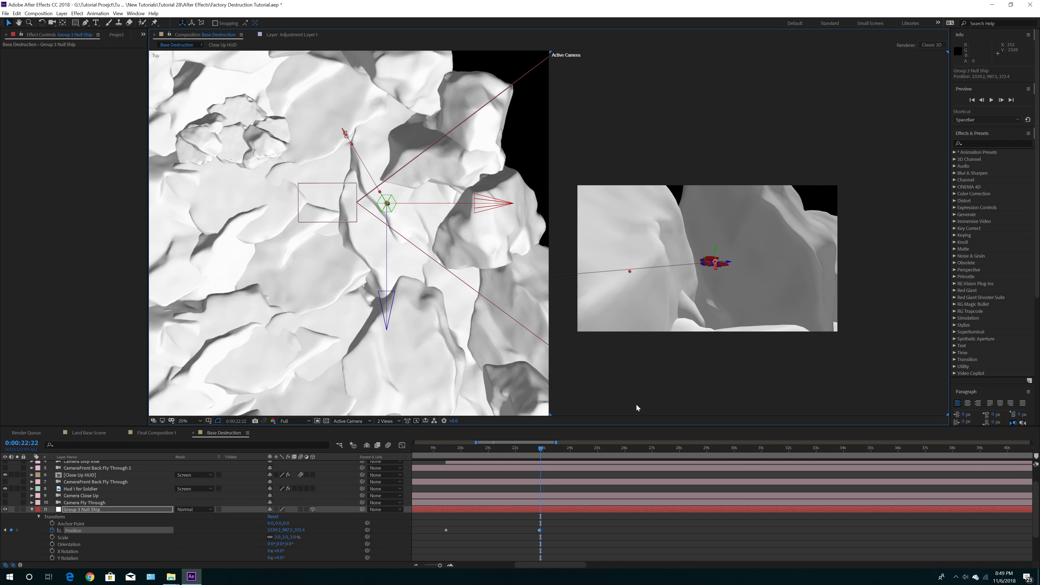
Nudge Camera Ship Fly By to reframe the ship, and start Point of Interest and Position keyframes for the camera at 0:00:22:22.
scroll(412, 278, up, 3)
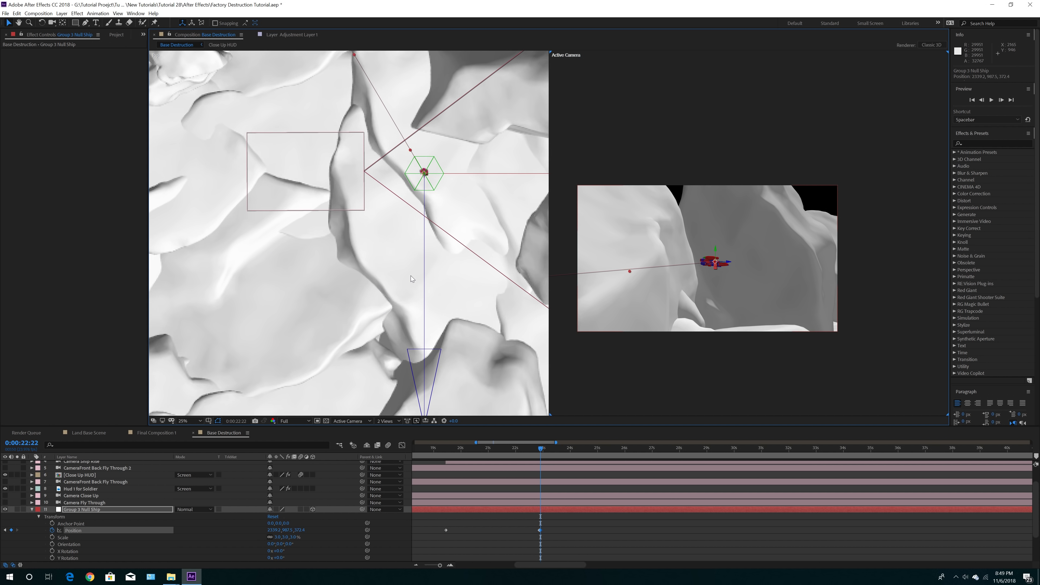
scroll(421, 276, up, 3)
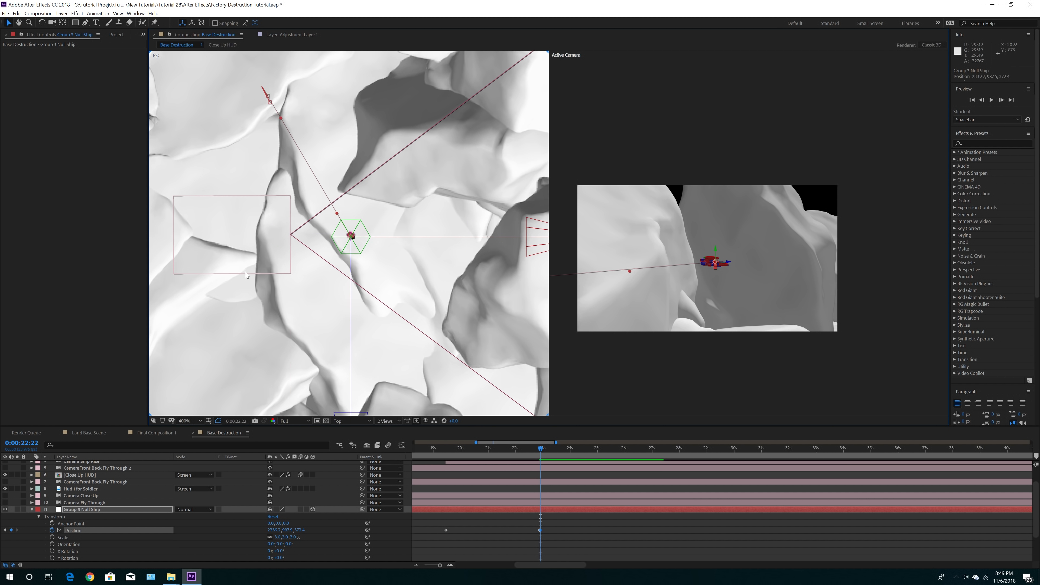
click(246, 274)
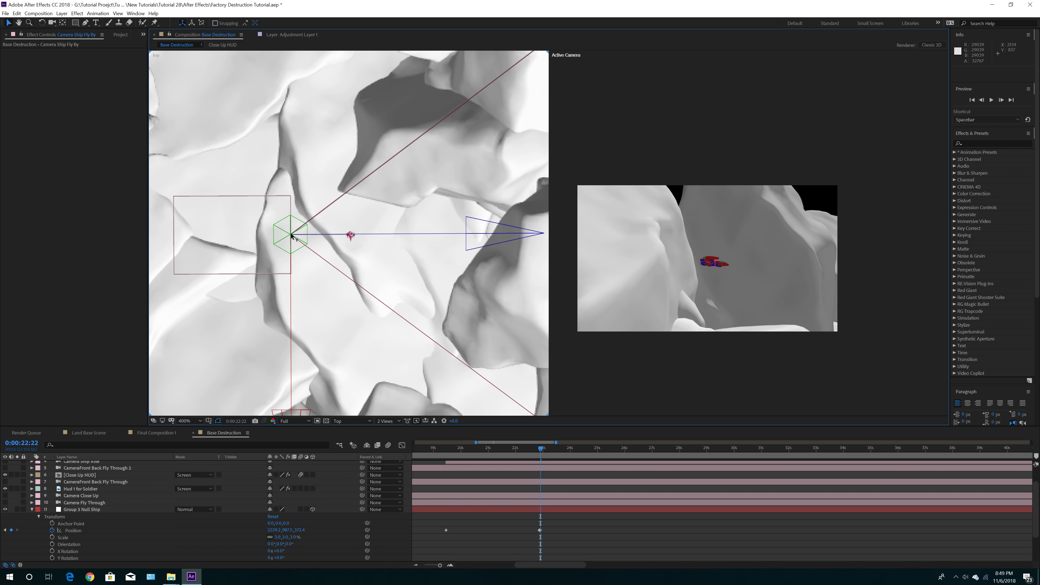
drag(296, 235, 293, 235)
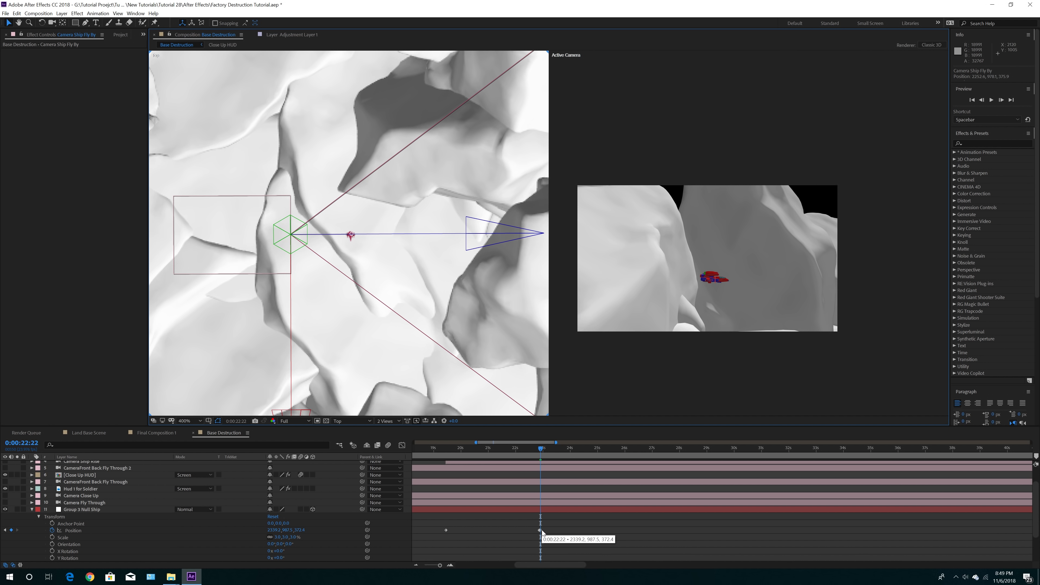
scroll(219, 535, up, 1)
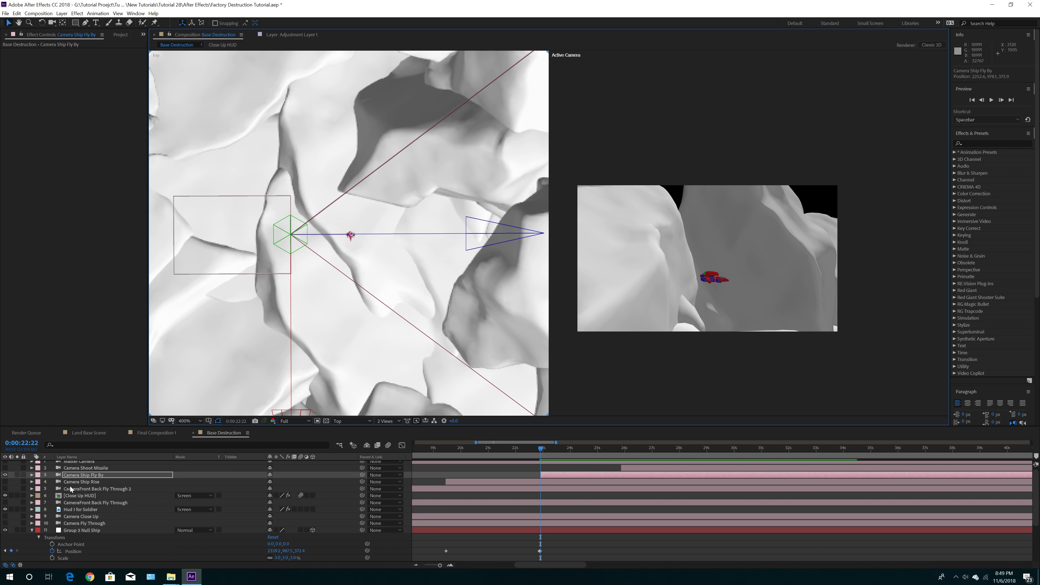
click(31, 474)
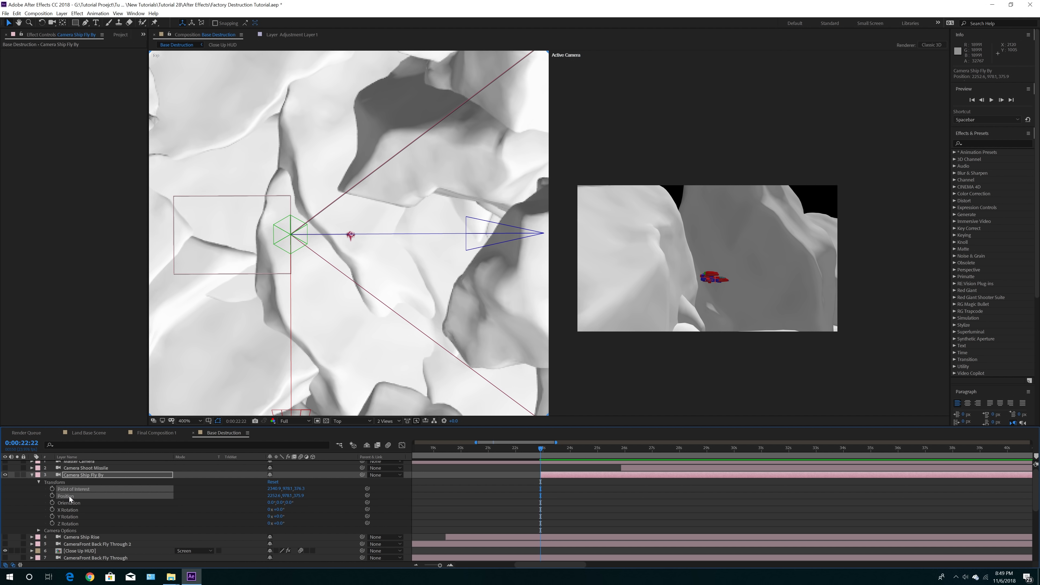
click(52, 496)
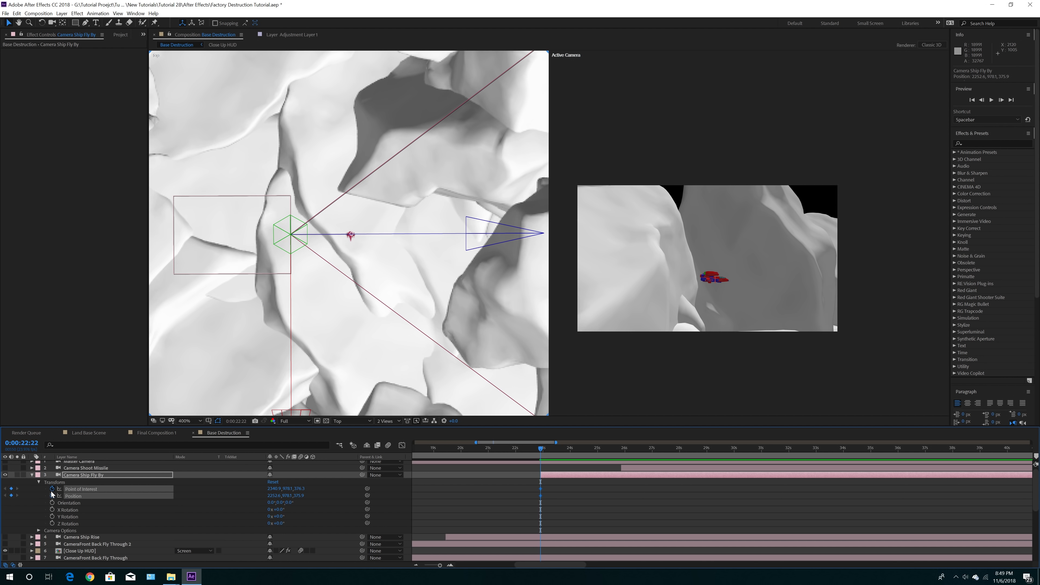
Keyframe Group 3 Null Ship at 0:00:25:19 by moving it along its Z axis through the rocks, past the green base.
click(621, 447)
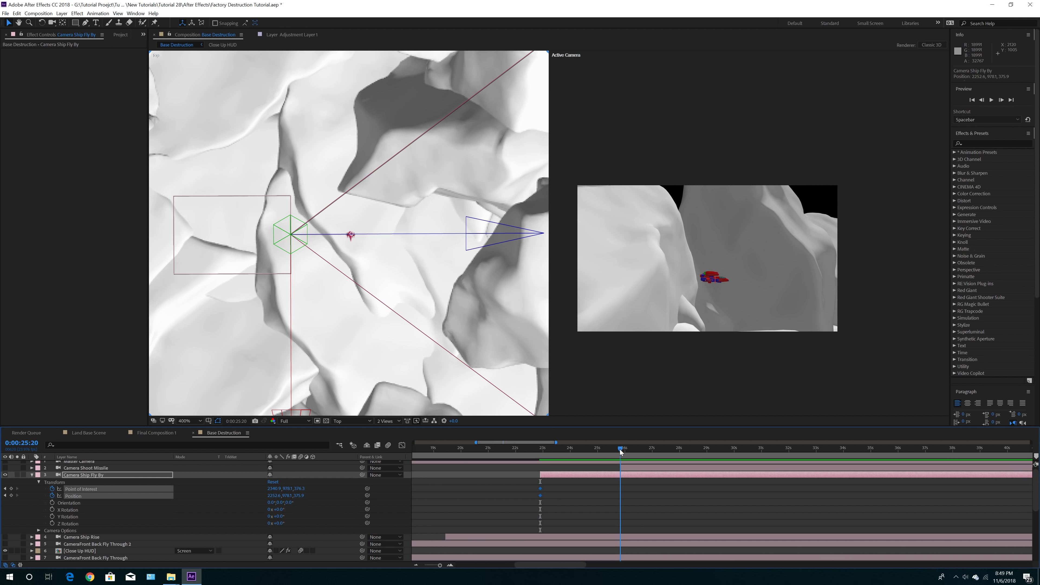
drag(620, 449, 618, 451)
scroll(622, 514, down, 5)
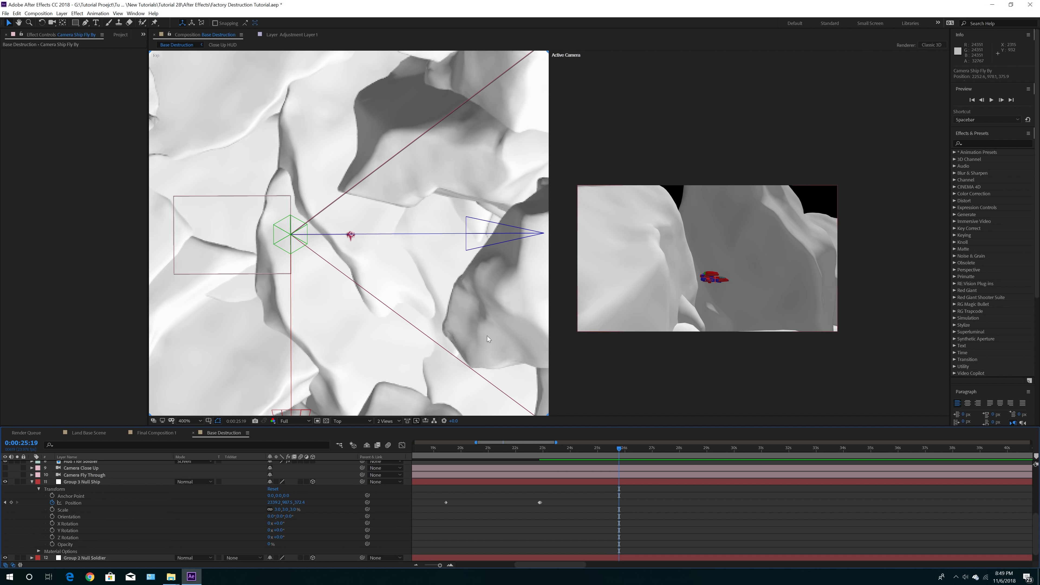
key(/)
click(148, 482)
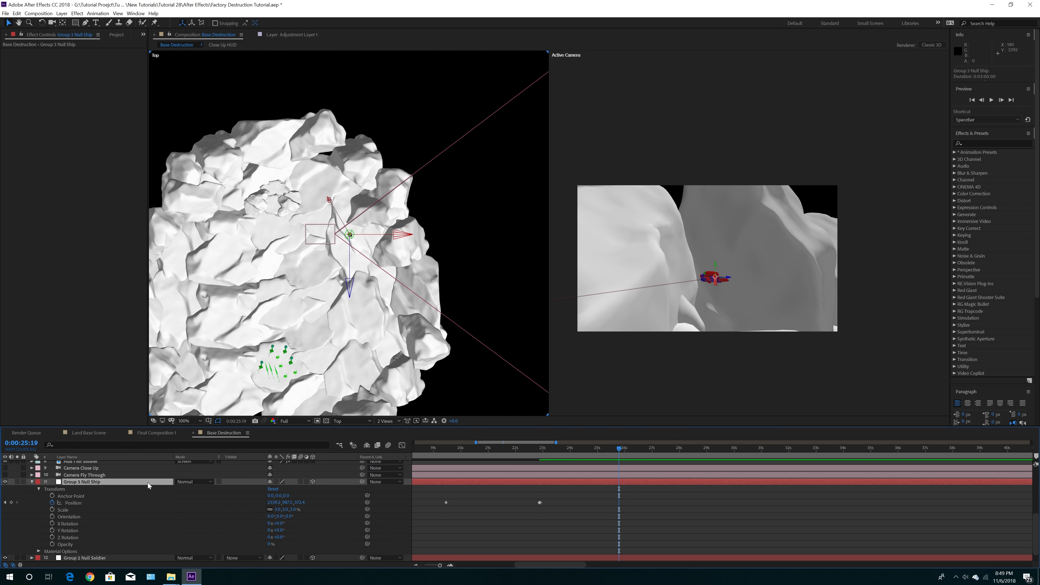
scroll(392, 336, up, 1)
drag(393, 328, 401, 172)
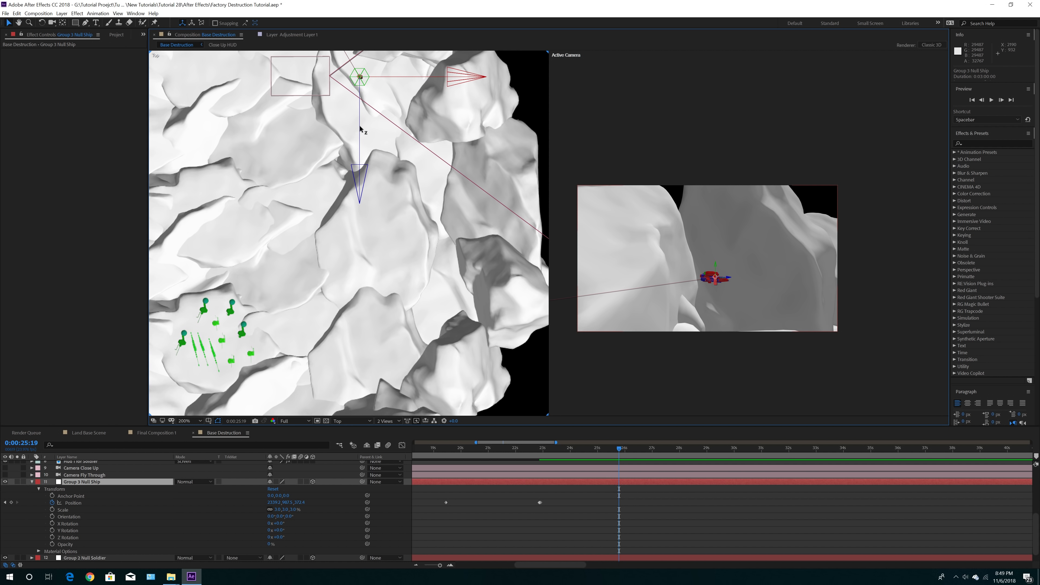
drag(358, 131, 374, 337)
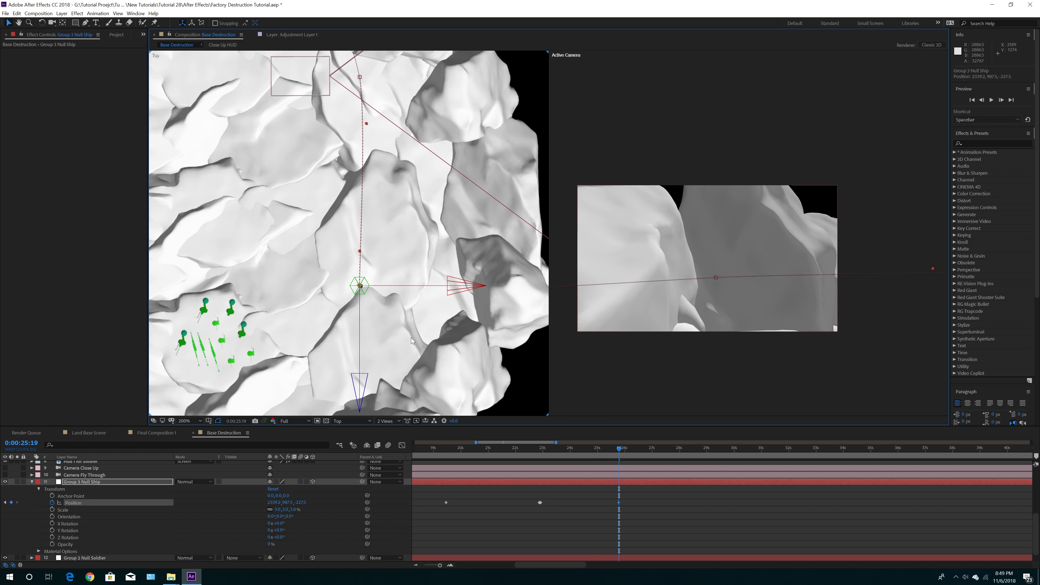
Move Camera Ship Fly By parallel to the ship's path at 0:00:25:19 until the ship is back in the middle of its frame.
scroll(627, 481, up, 5)
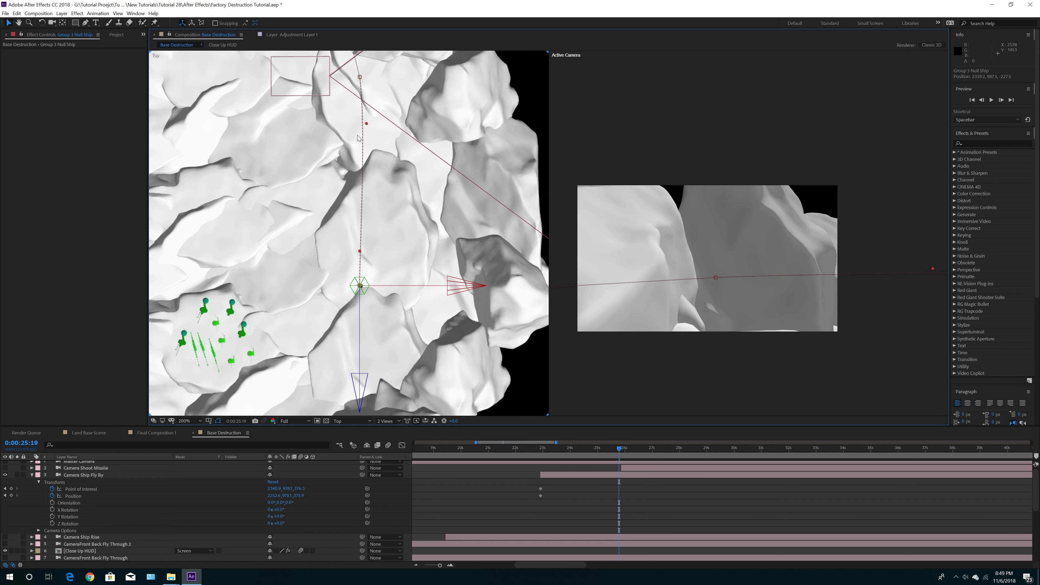
click(329, 77)
drag(330, 119, 333, 303)
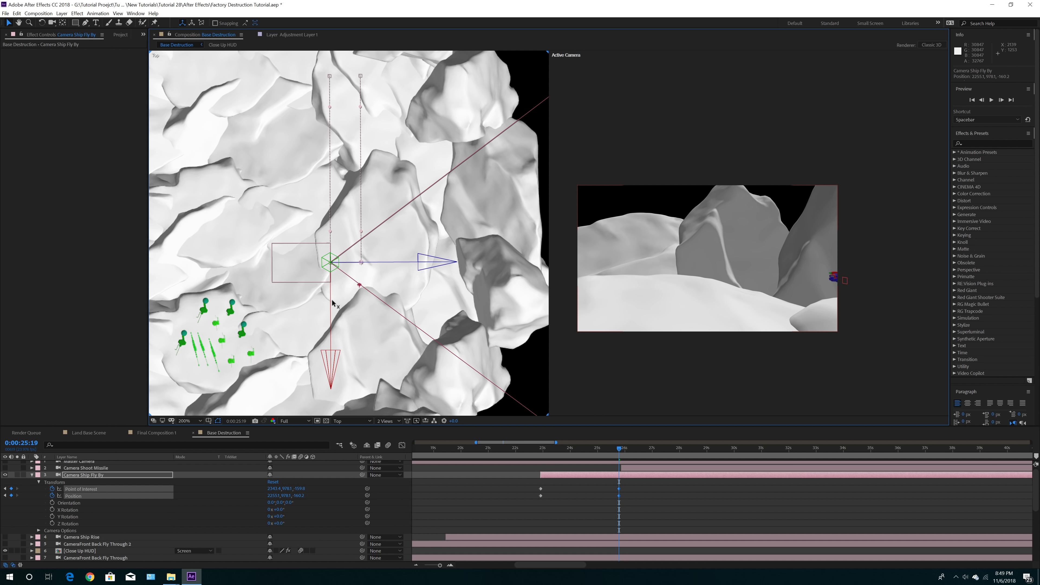
drag(333, 302, 335, 323)
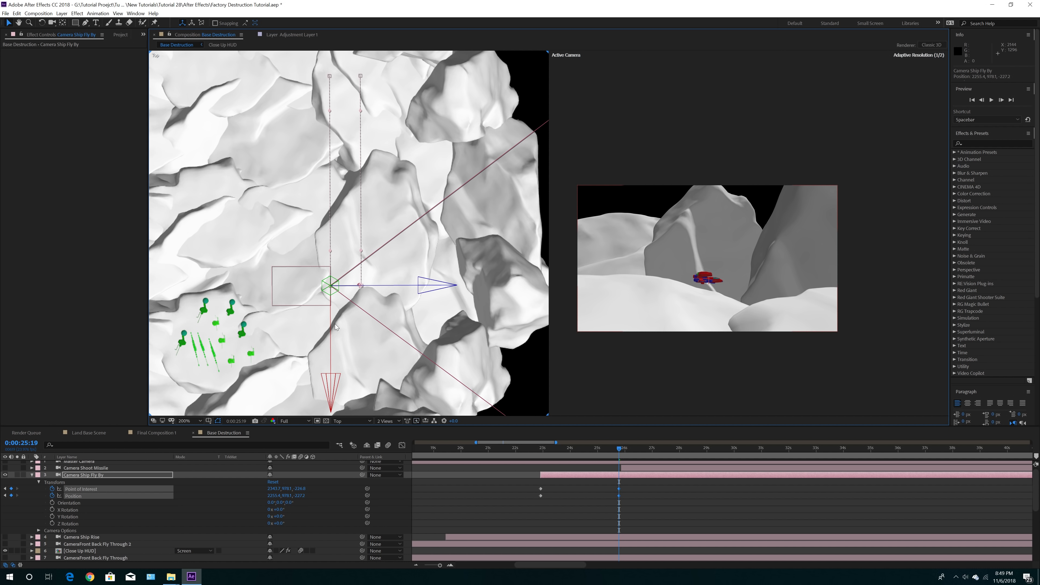
mouse_move(619, 449)
mouse_down()
mouse_move(542, 462)
mouse_move(618, 454)
mouse_up()
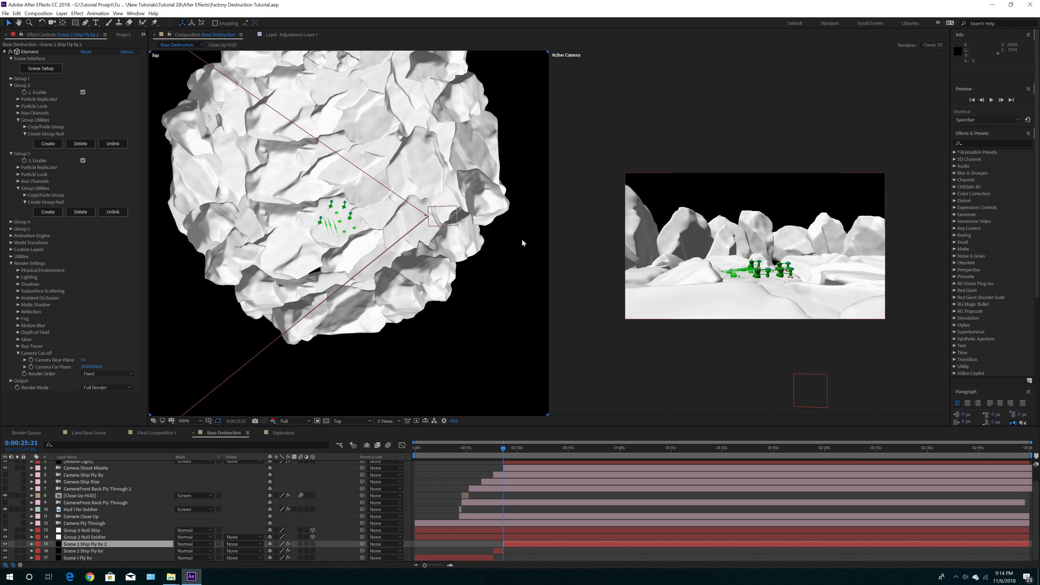
Rename the Scene 2 Ship Fly by 2 layer as Scene 3 Base Explosion.
click(446, 222)
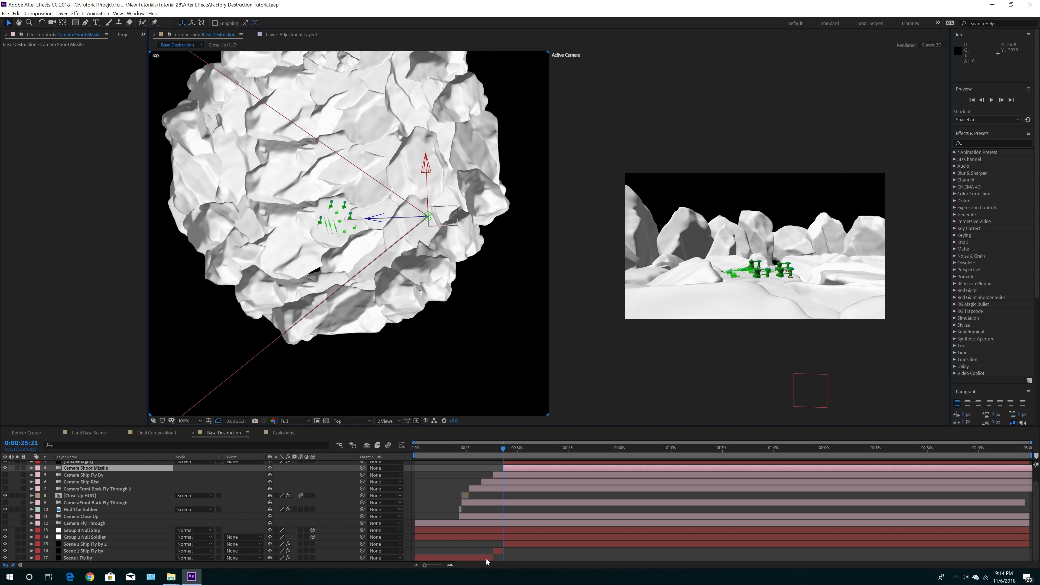
click(513, 543)
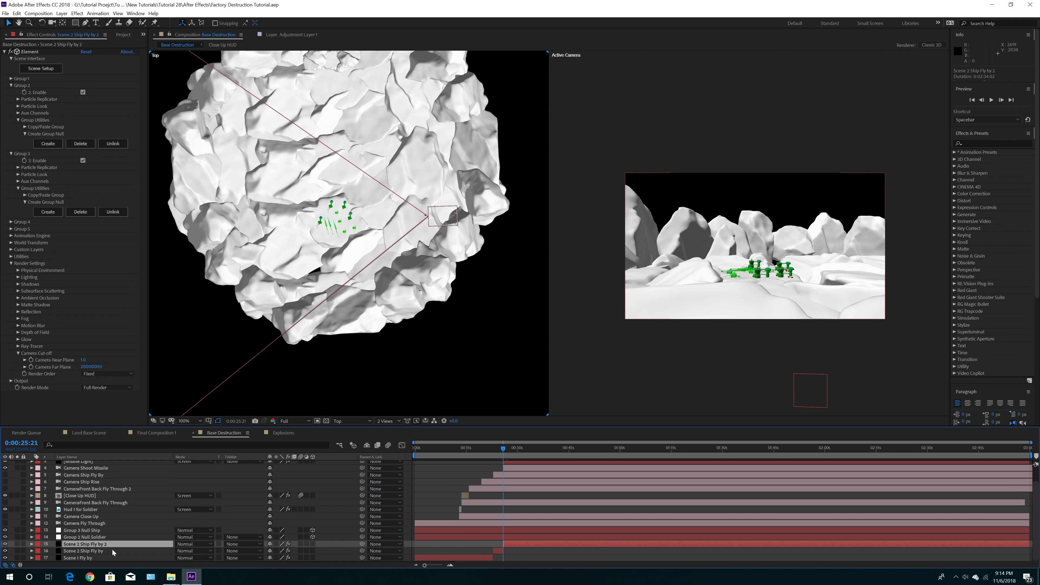
key(Return)
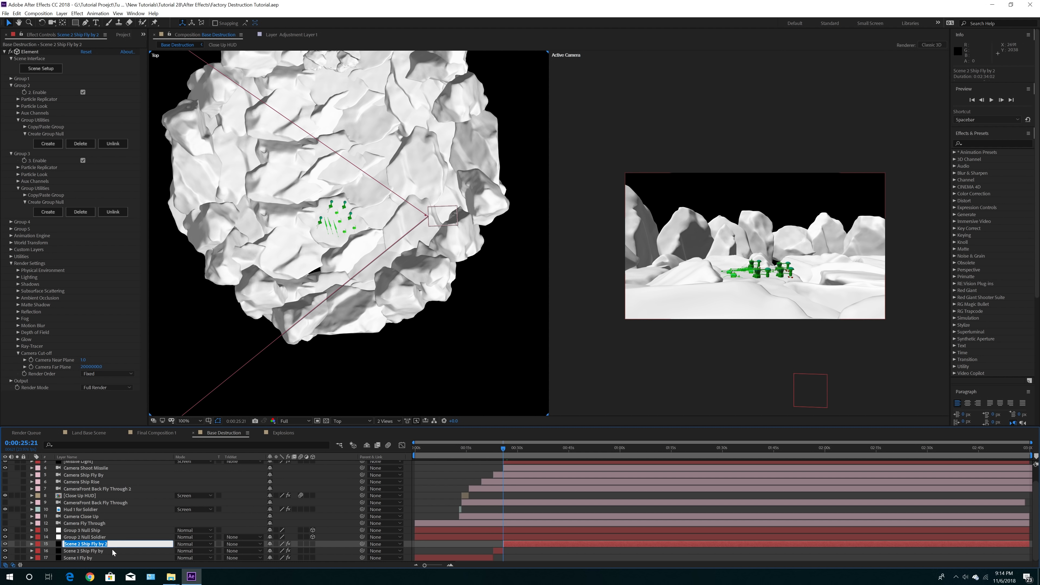
key(Right)
key(BackSpace)
key(BackSpace)
key(BackSpace)
key(BackSpace)
key(BackSpace)
key(BackSpace)
key(BackSpace)
key(BackSpace)
key(BackSpace)
key(BackSpace)
key(BackSpace)
key(BackSpace)
key(BackSpace)
key(BackSpace)
key(BackSpace)
key(BackSpace)
key(BackSpace)
text(Base Explosion)
key(Return)
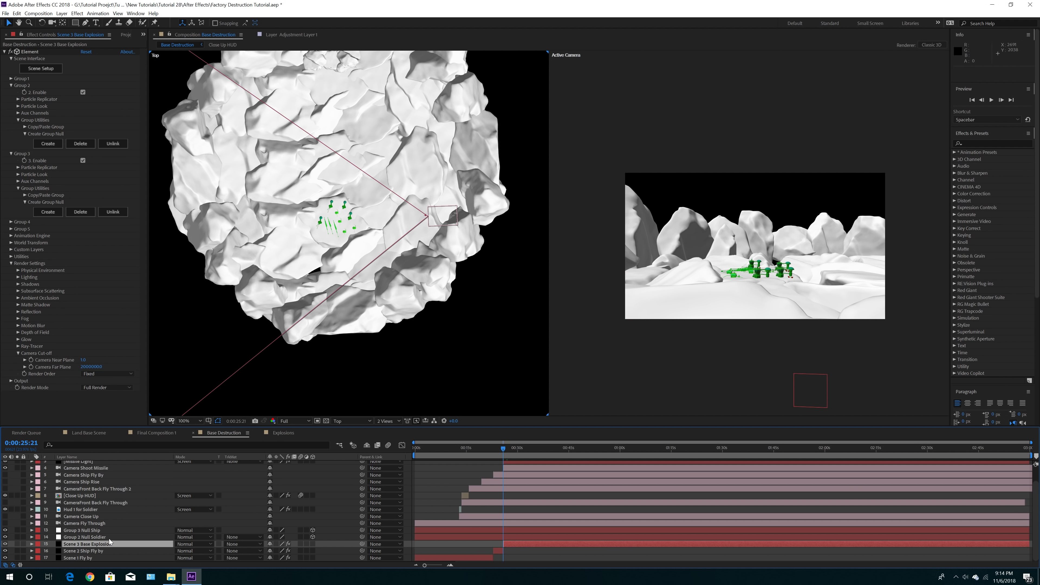
Expand the Transform properties of Group 3 Null Ship and examine its Position, X Rotation and Y Rotation keyframes around 0:00:25:21.
click(99, 529)
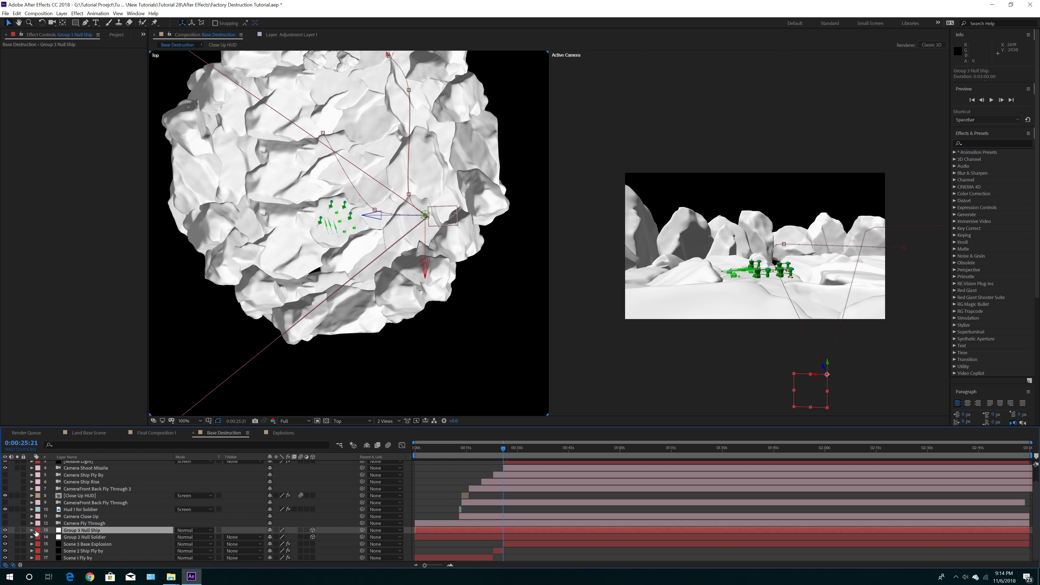
click(32, 530)
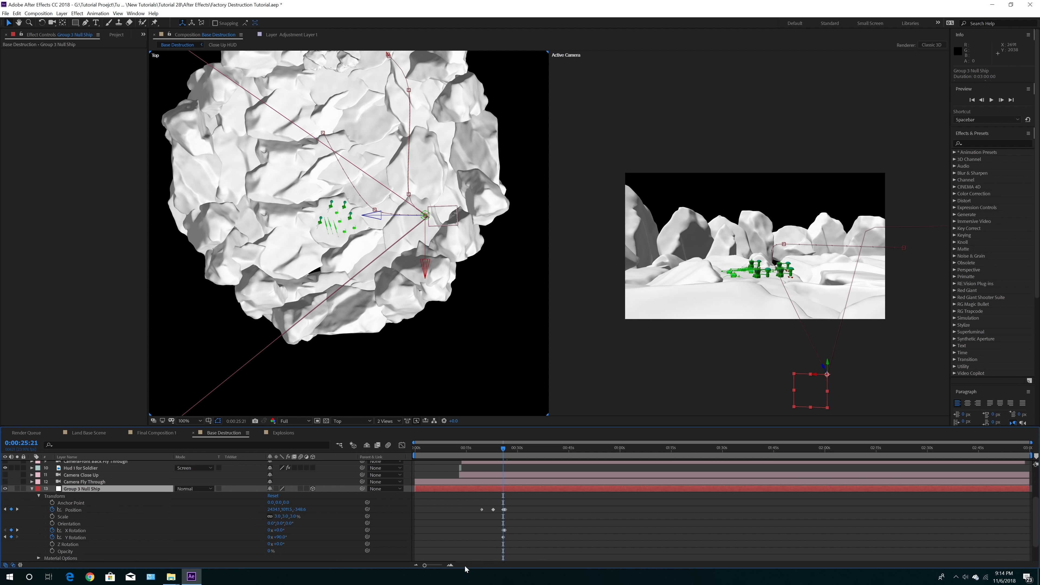
click(450, 565)
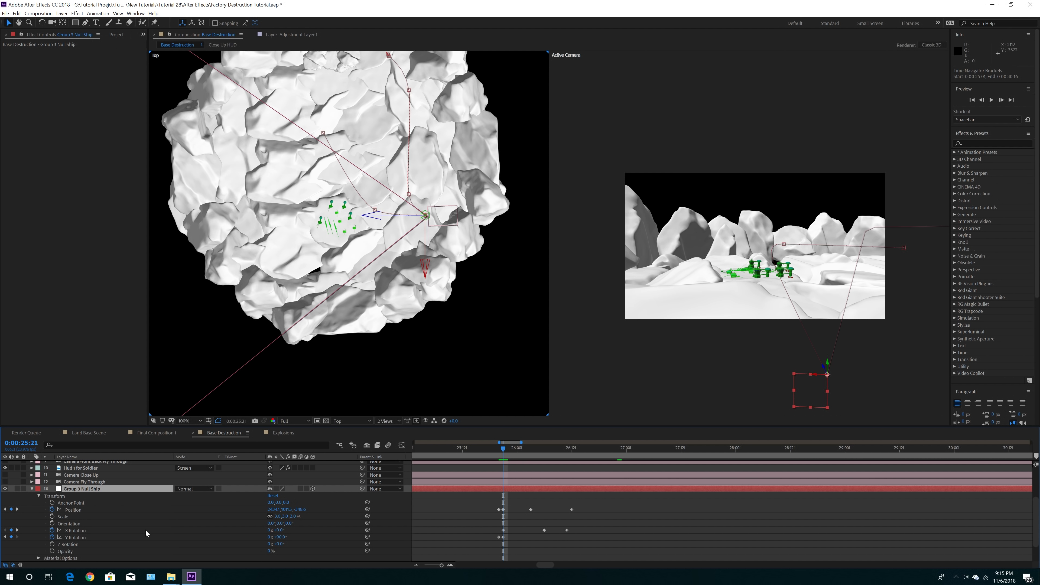
scroll(146, 529, up, 2)
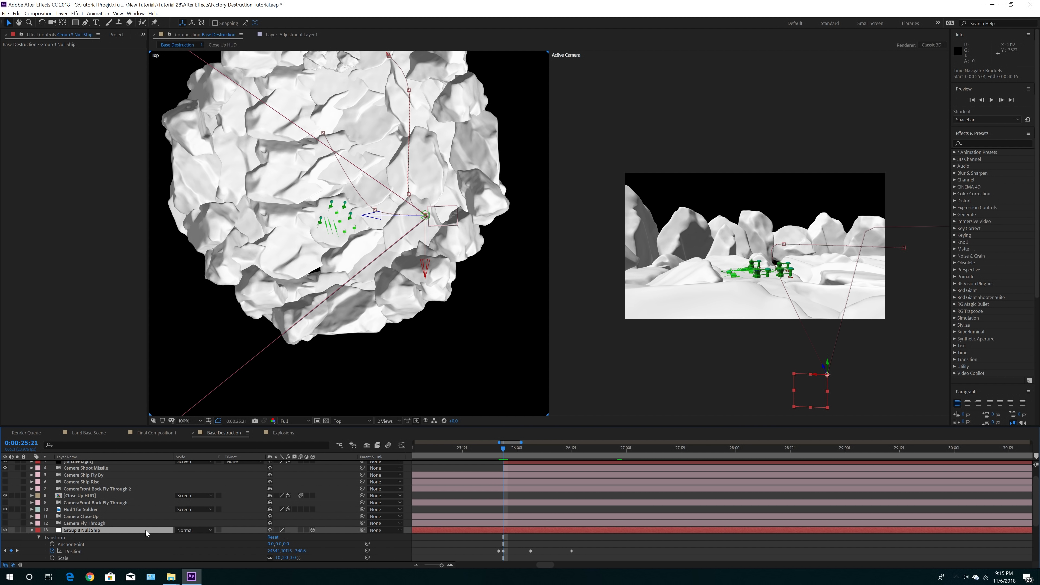
scroll(146, 530, up, 1)
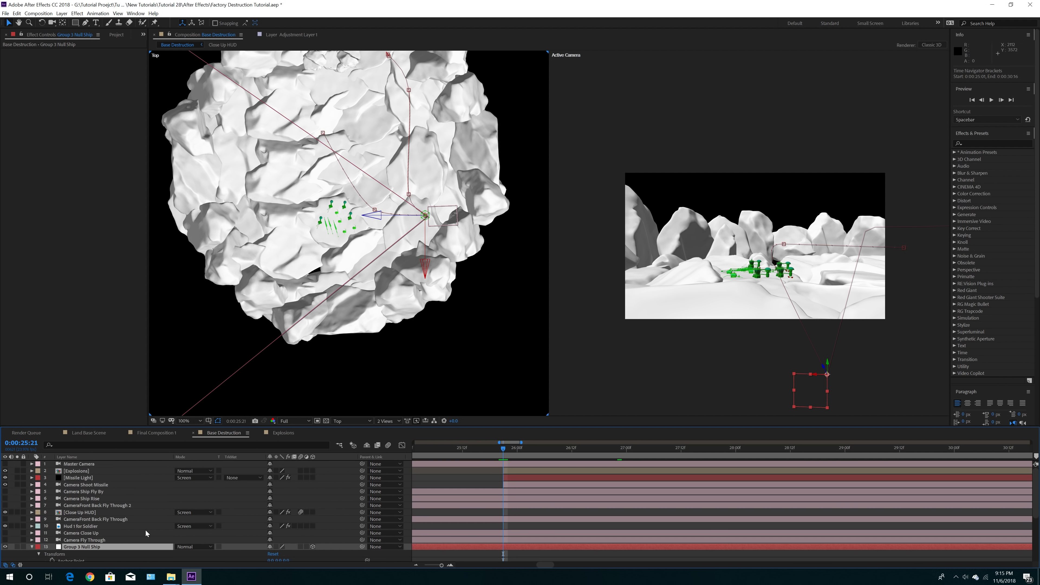
Look over the Camera Shoot Missile, Missile Light and Explosions layers, and return to the Base Destruction composition at 0:00:25:21.
click(99, 485)
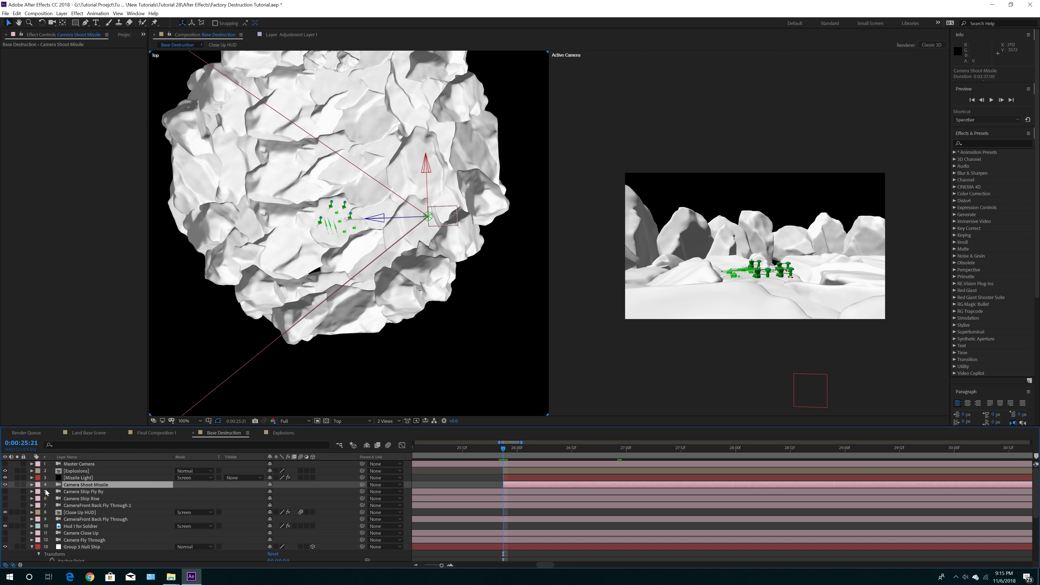
click(72, 479)
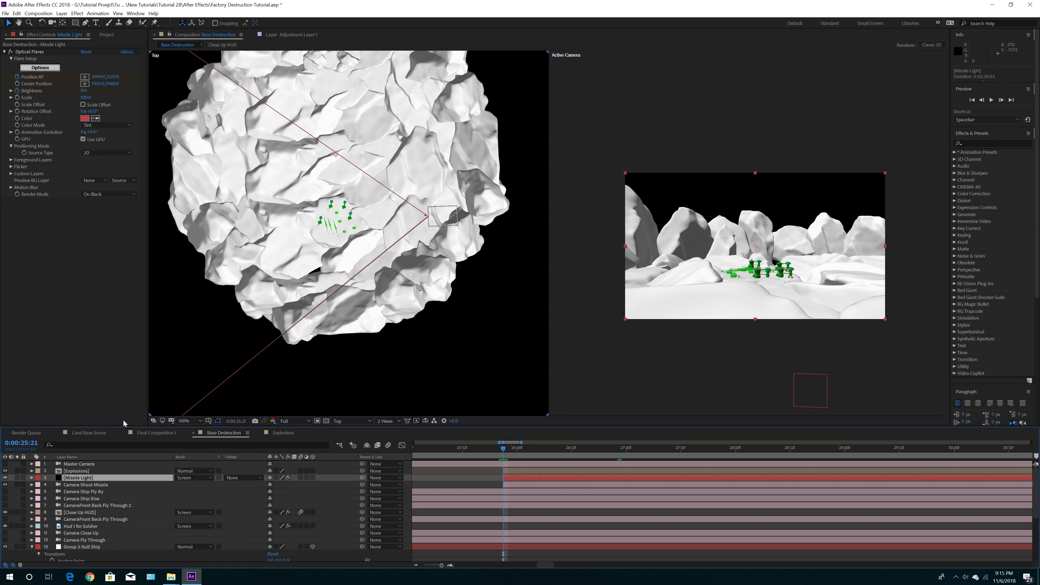
click(78, 474)
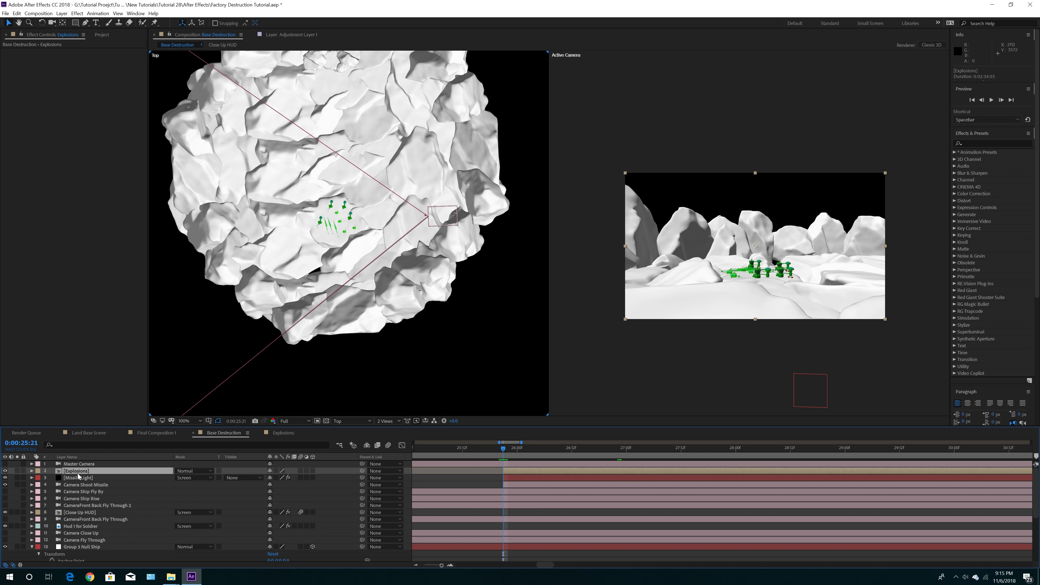
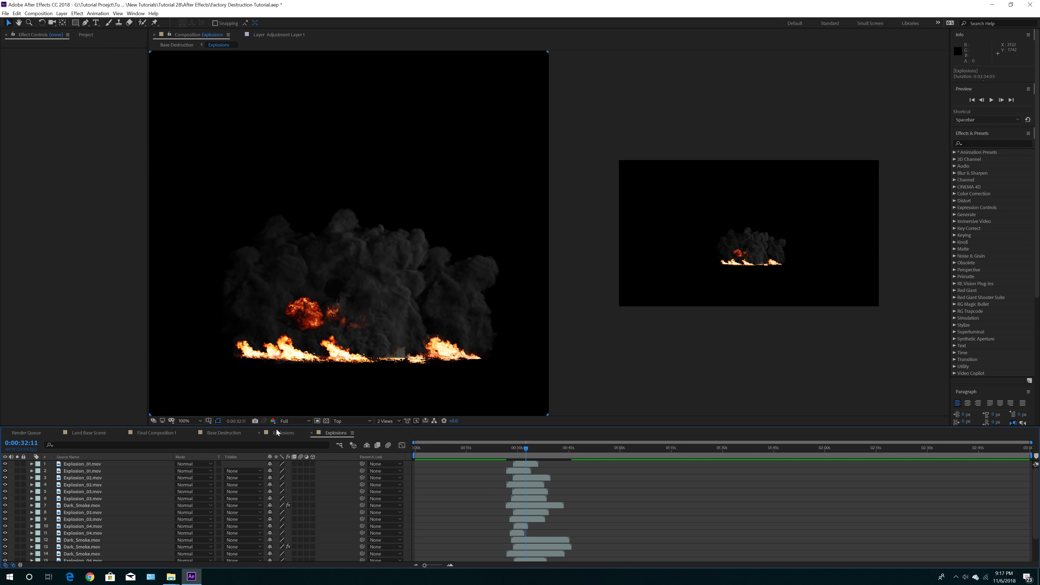
click(217, 436)
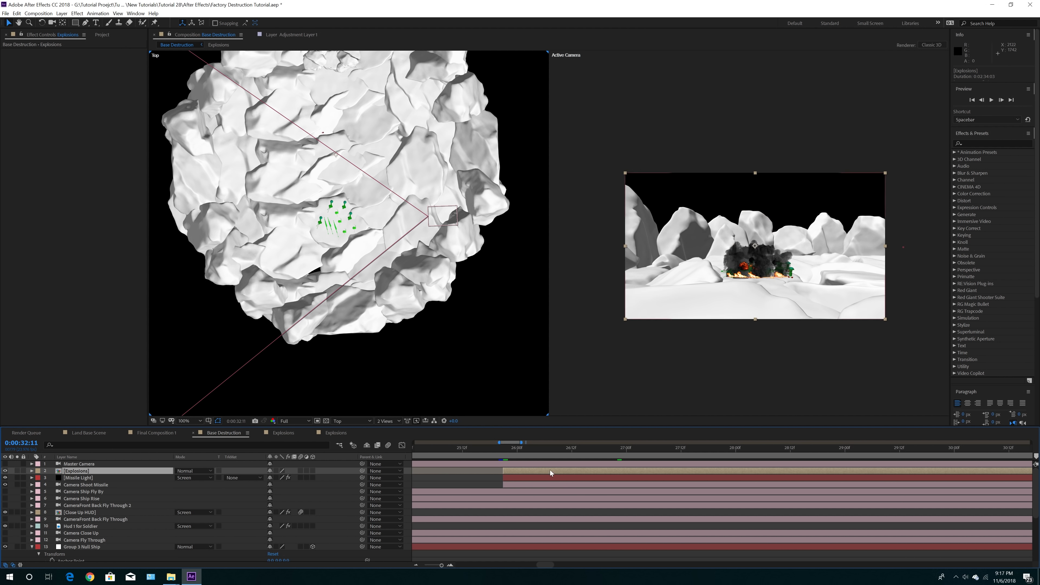
click(508, 450)
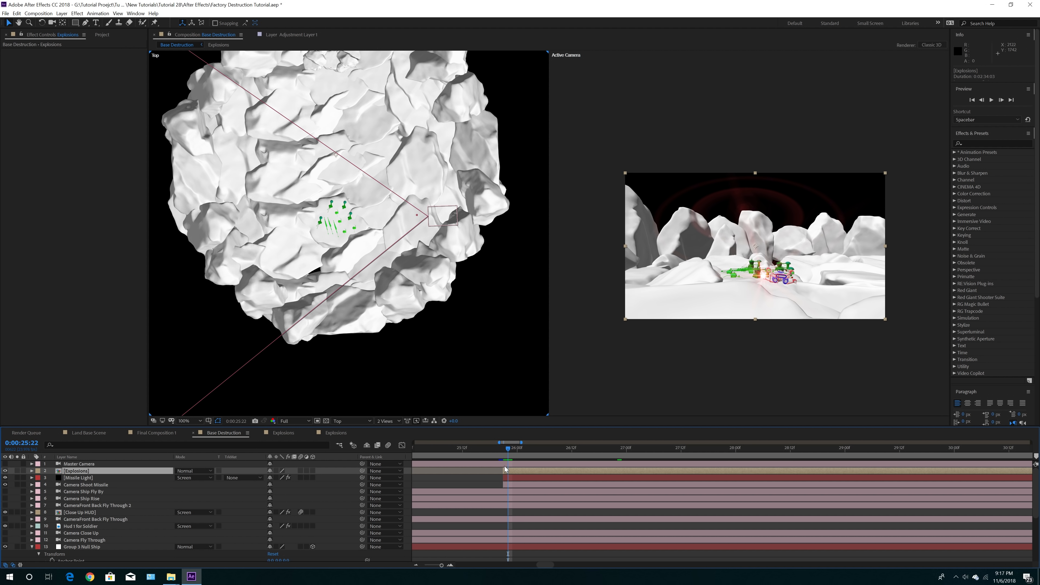
click(504, 452)
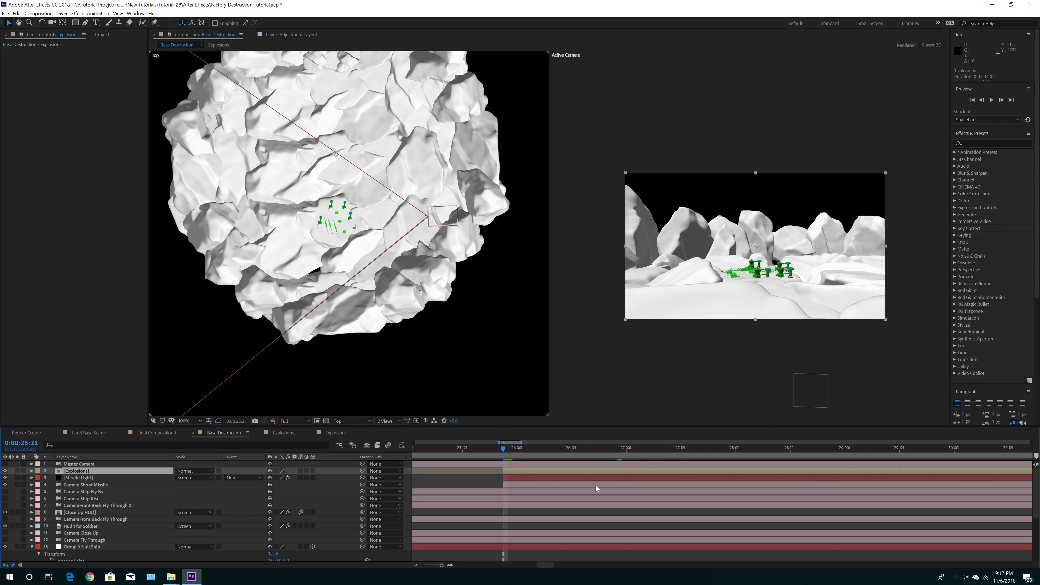
Examine the flight path and rotation of Group 3 Null Ship over the base by scrubbing from 0:00:25:21 to 0:00:26:11.
scroll(529, 513, down, 5)
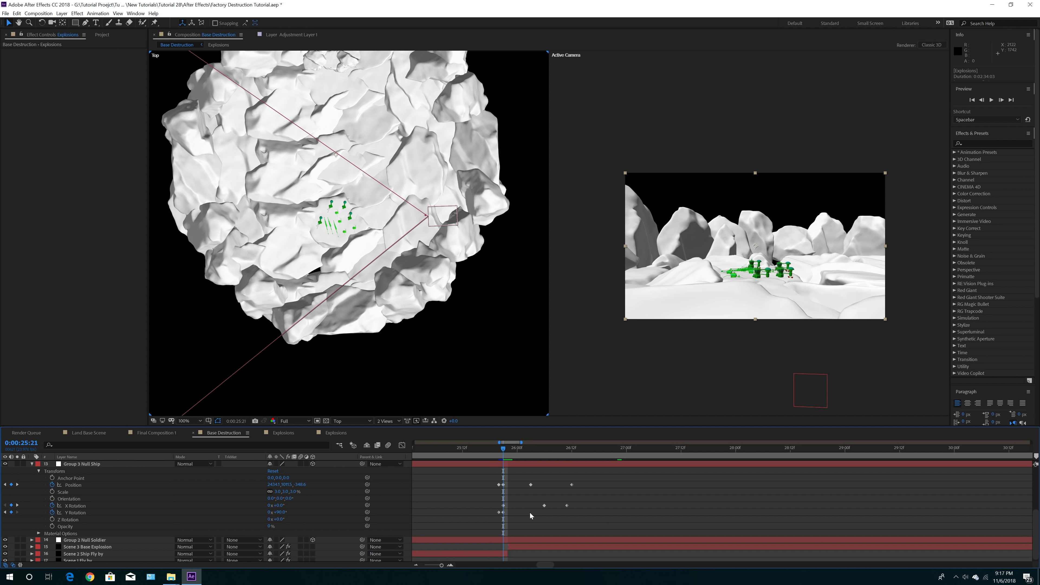
click(107, 464)
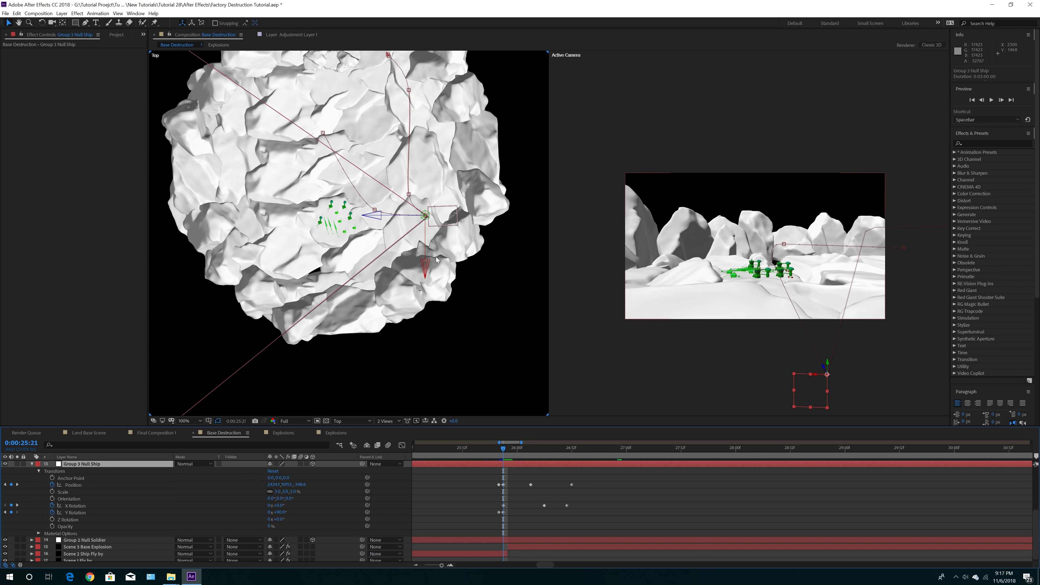
key(period)
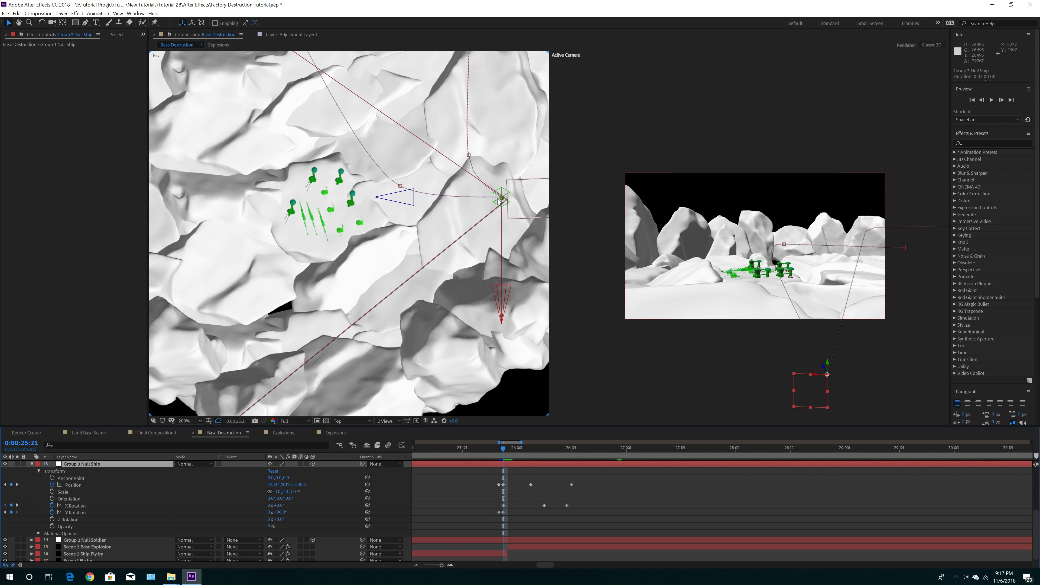
key(h)
drag(499, 201, 518, 254)
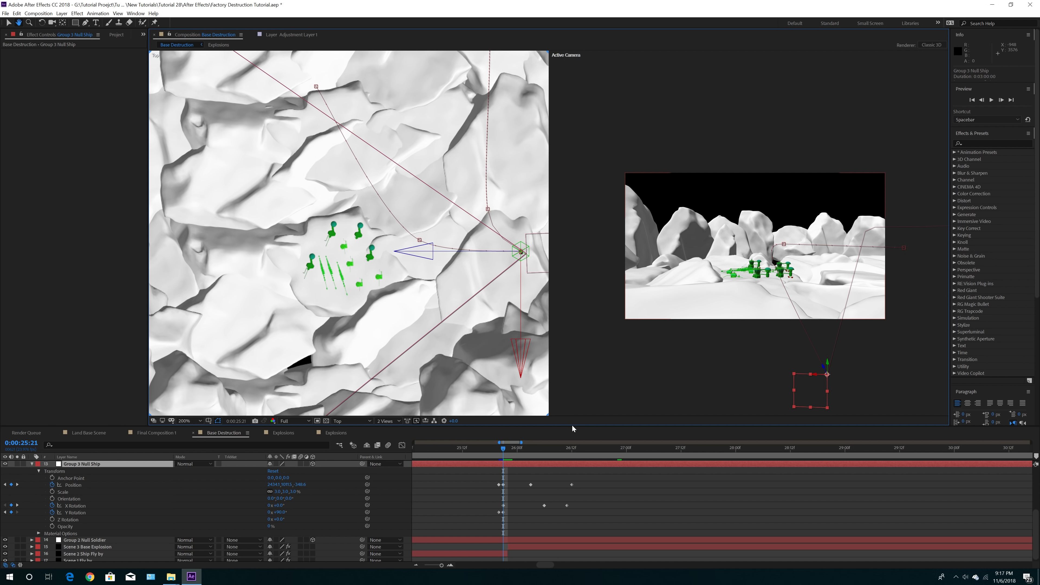
key(v)
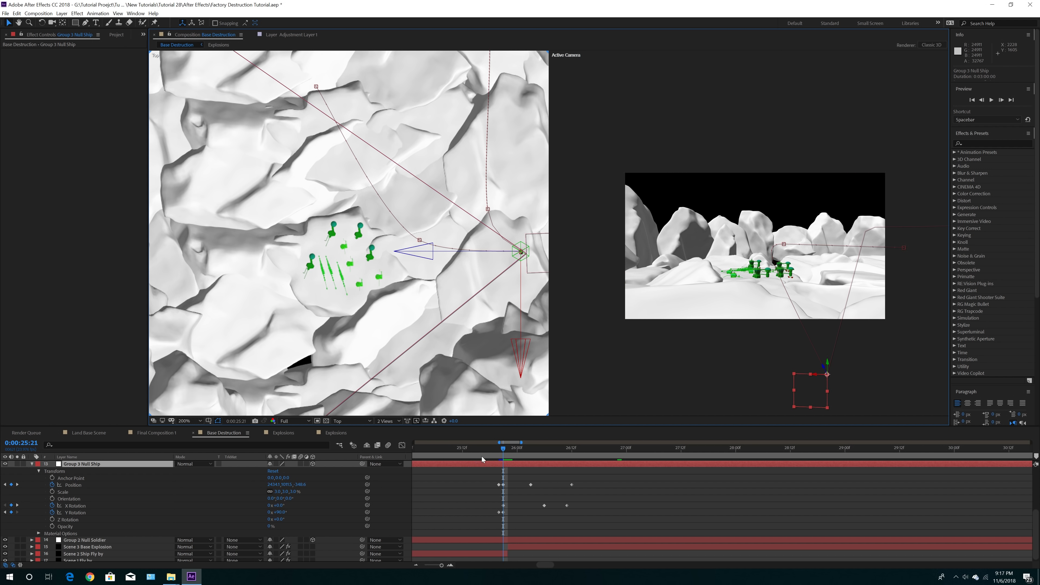
drag(504, 448, 506, 446)
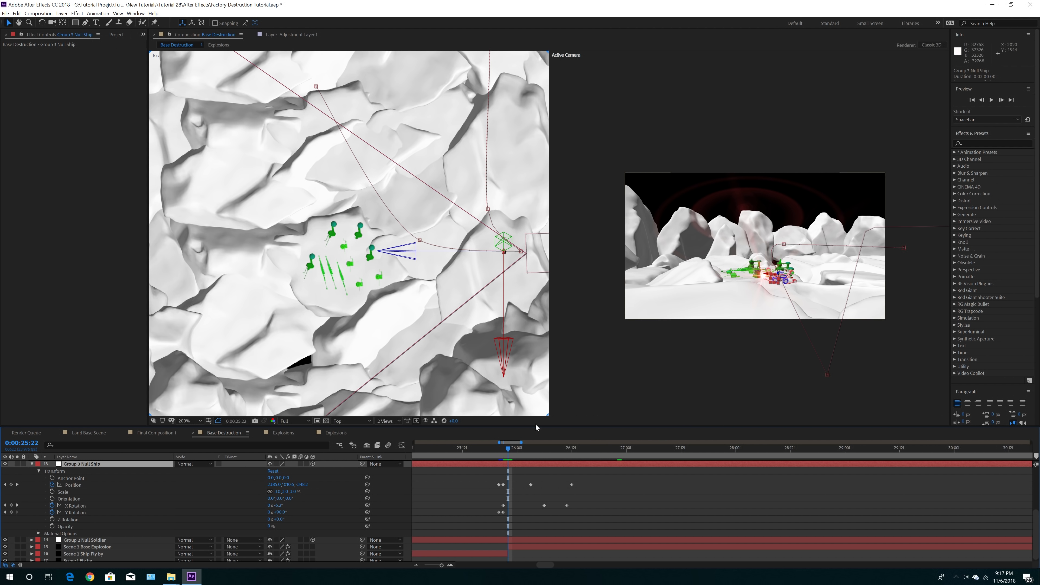
drag(508, 448, 517, 447)
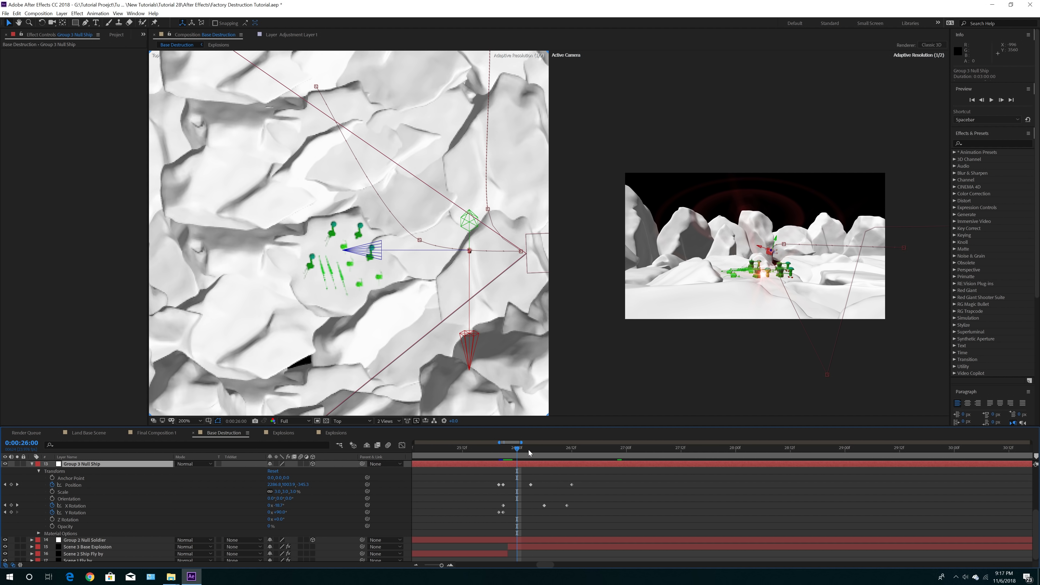
drag(528, 452, 532, 453)
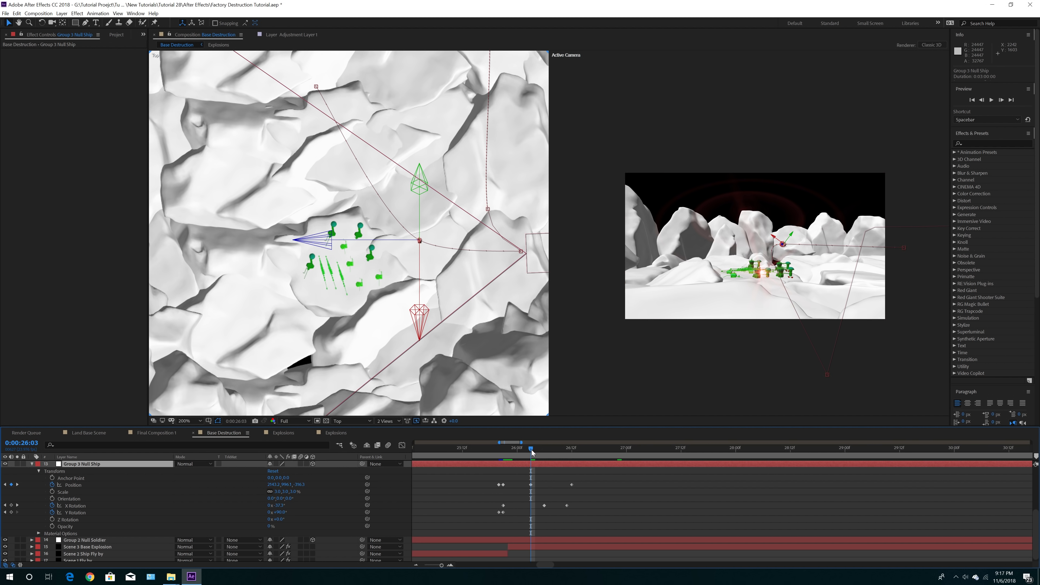
drag(532, 452, 555, 455)
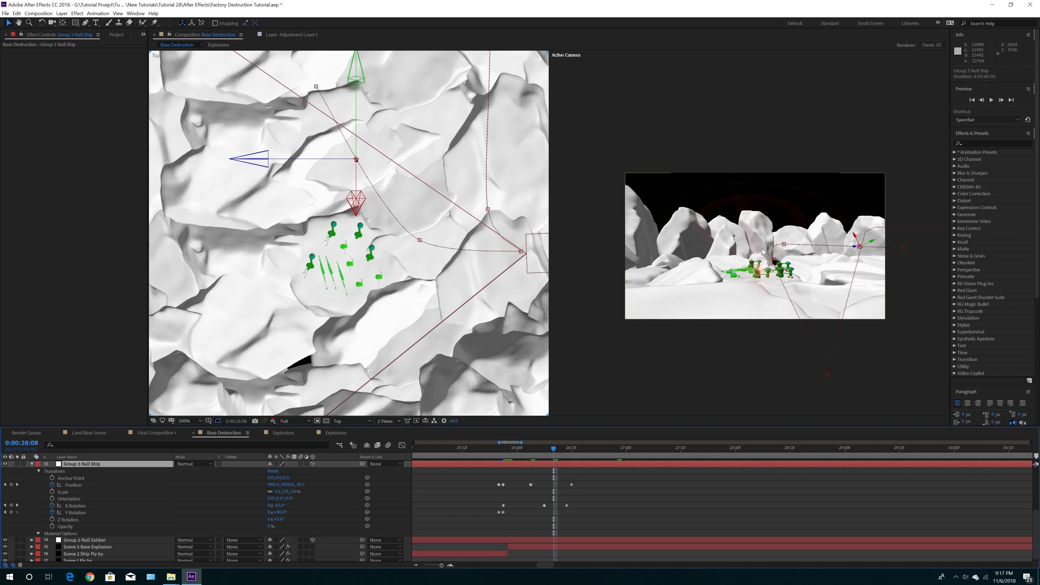
drag(555, 450, 567, 456)
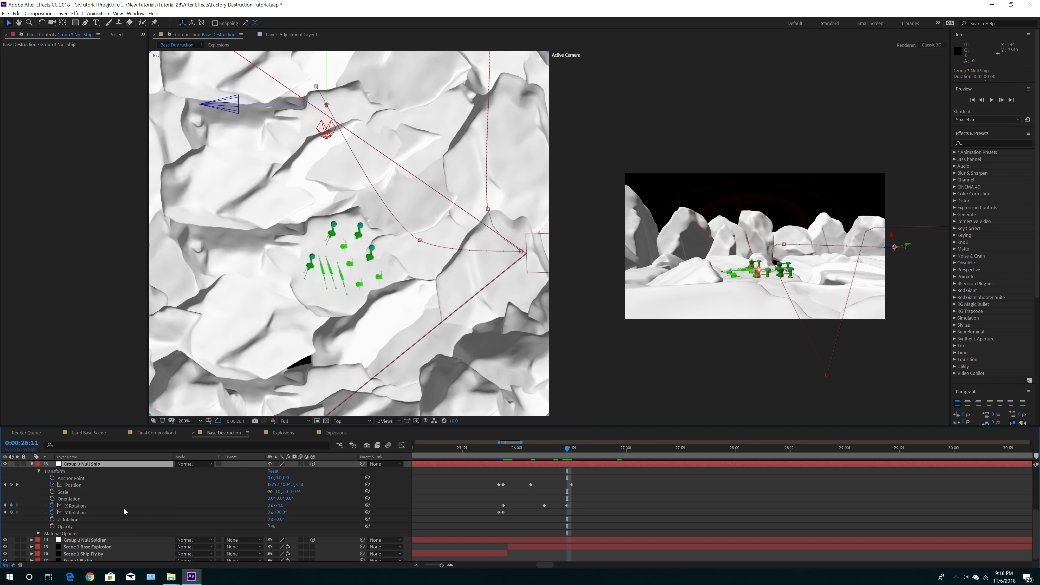
Review the Missile Light layer's Optical Flares Position XY and Brightness keyframes from 0:00:25:22 to 0:00:26:21.
scroll(124, 512, up, 4)
click(65, 478)
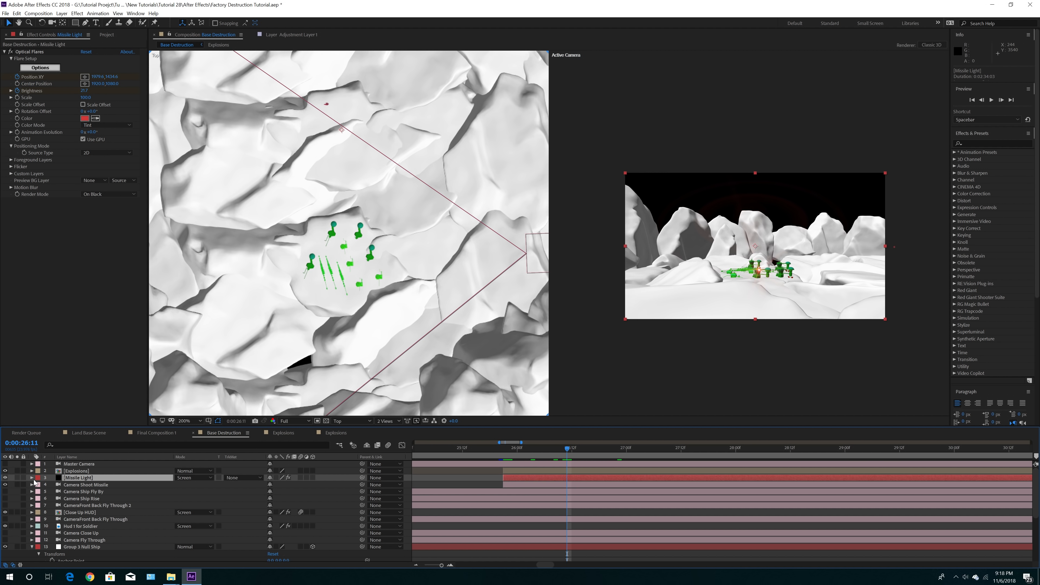
key(e)
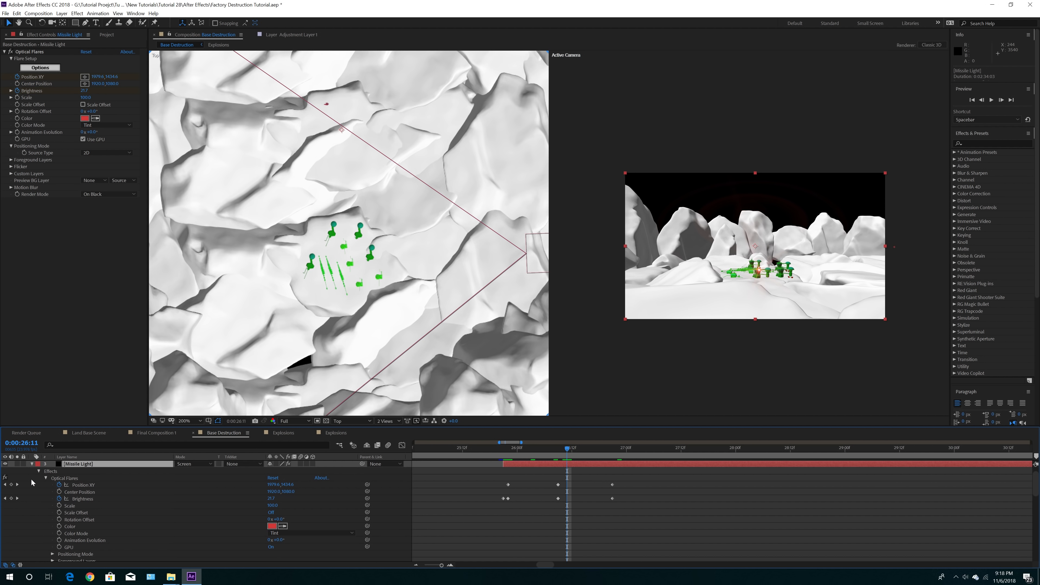
click(508, 450)
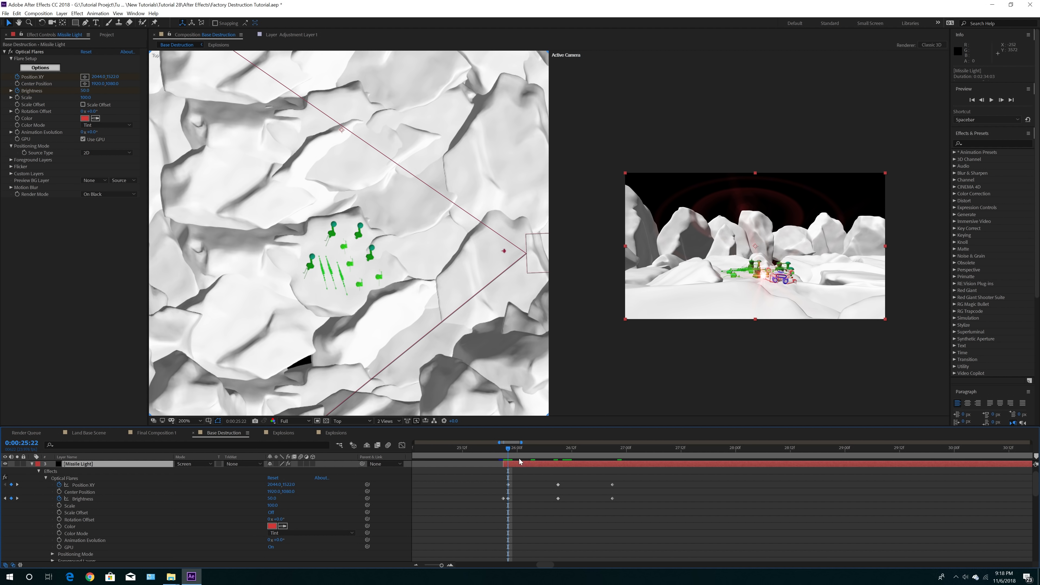
drag(509, 450, 560, 451)
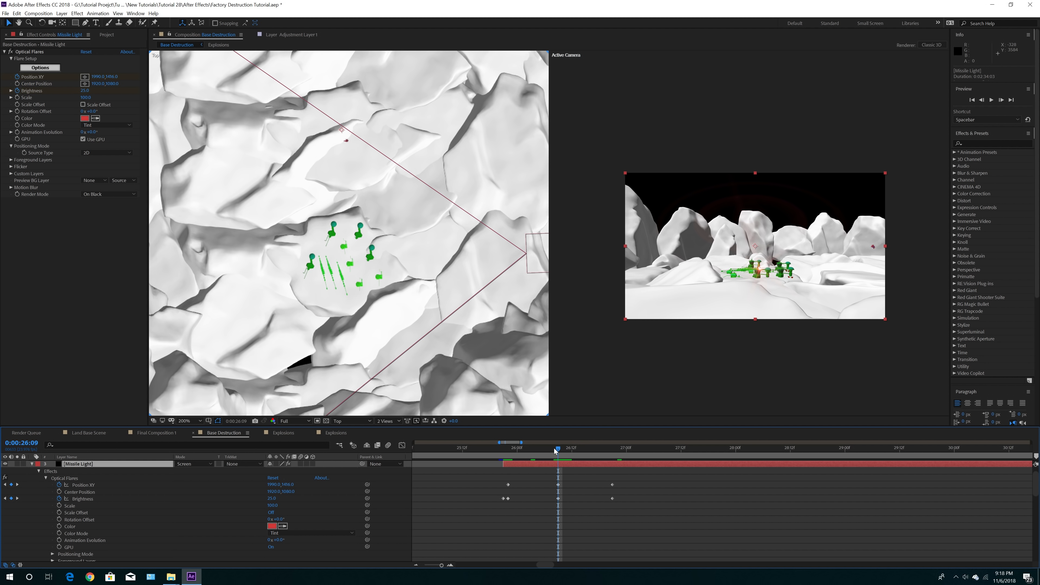
drag(564, 450, 613, 451)
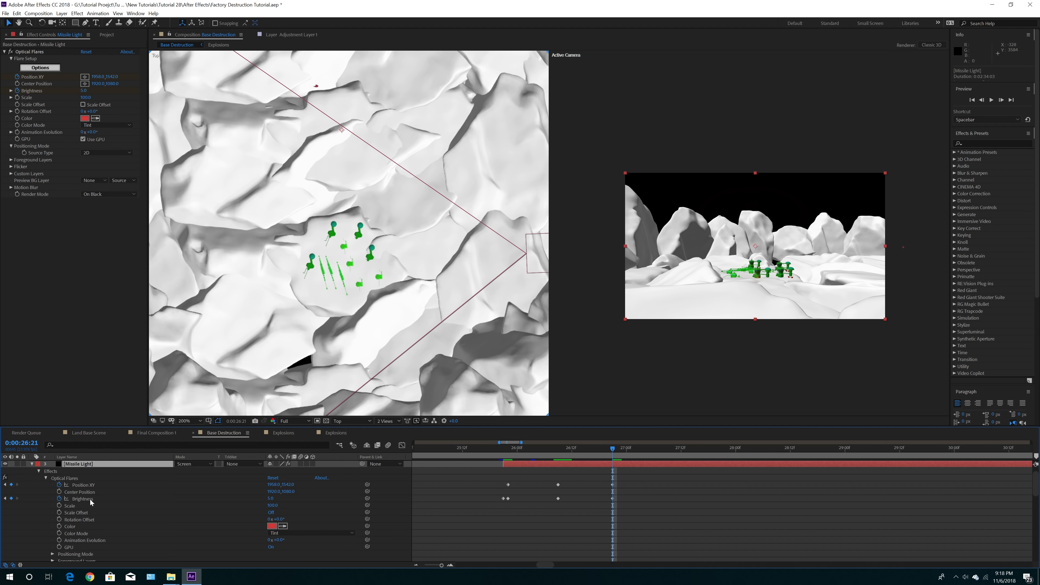
mouse_move(617, 453)
mouse_down()
mouse_move(547, 455)
mouse_move(533, 467)
mouse_move(512, 454)
mouse_move(611, 455)
mouse_up()
Inspect the base explosions through the active camera at 0:00:28:12 and 0:00:29:12, and return to the shot's start at 0:00:25:21.
scroll(724, 356, up, 1)
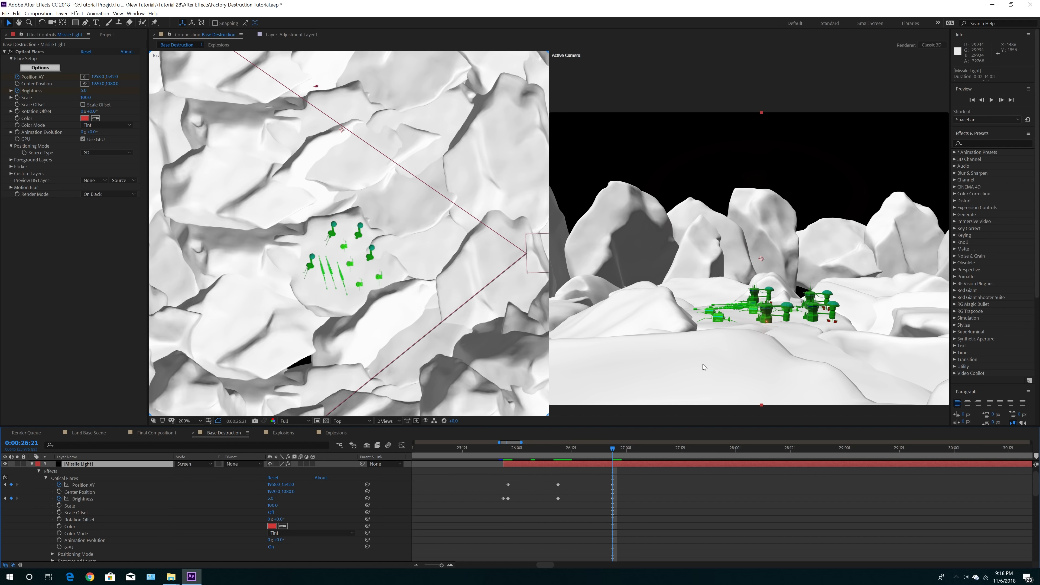
key(comma)
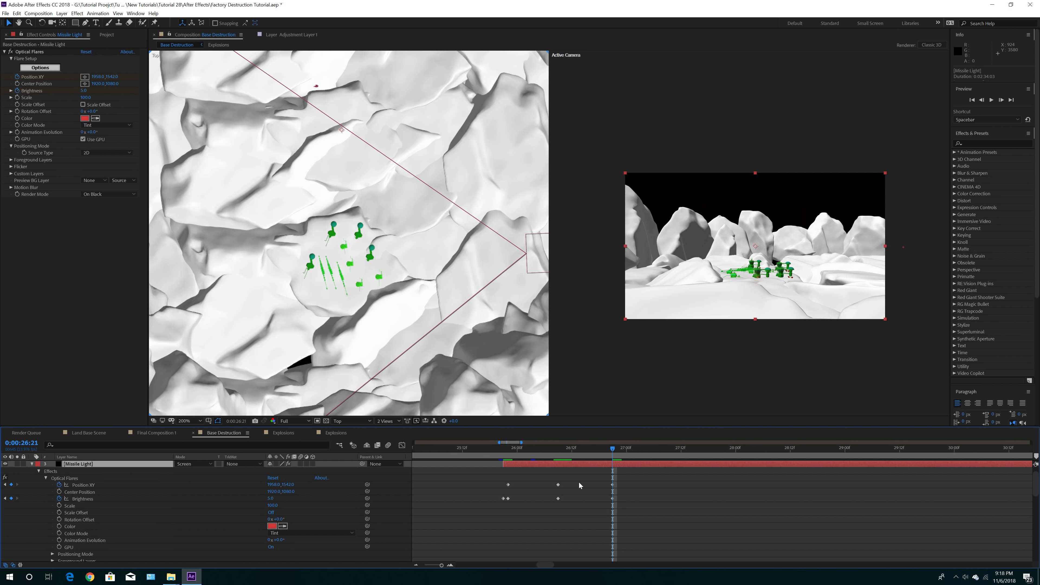
key(period)
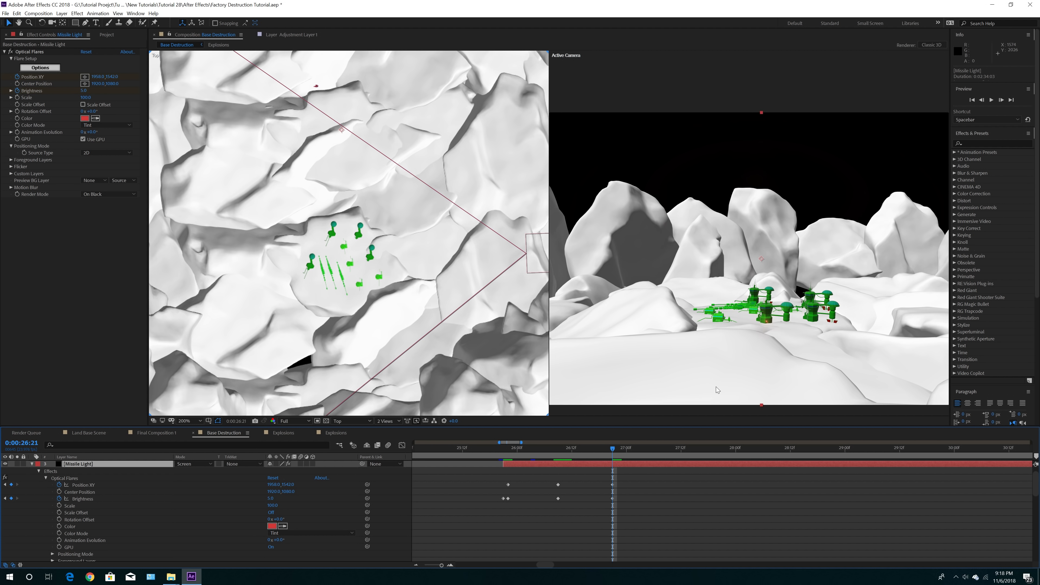
drag(612, 450, 790, 457)
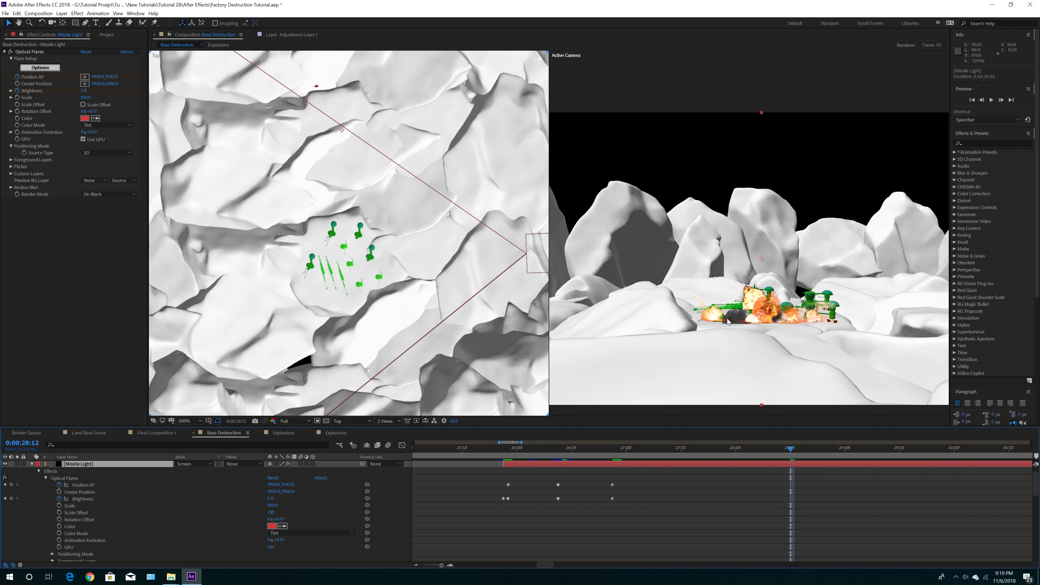
drag(790, 450, 901, 453)
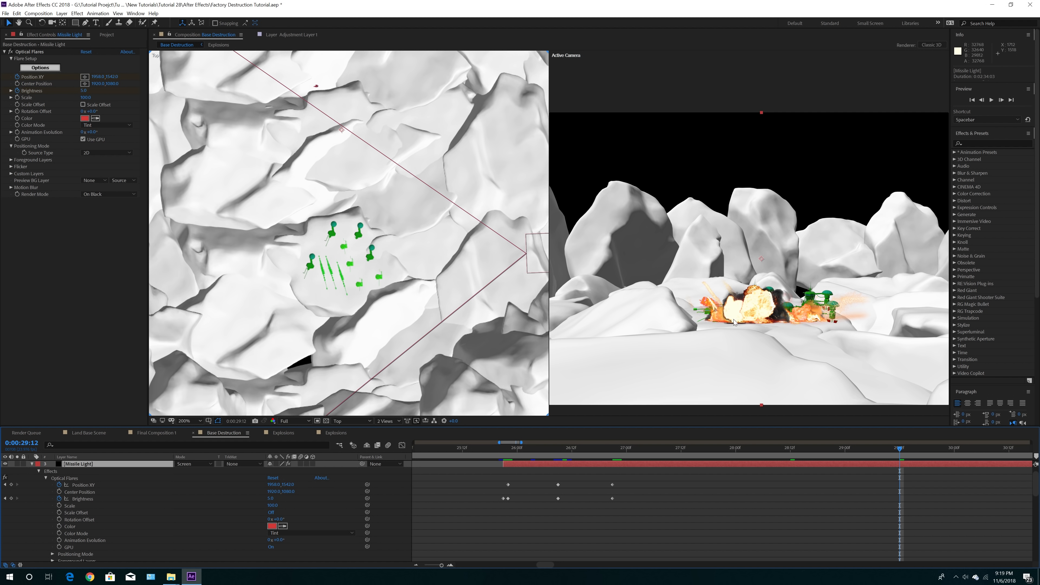
click(415, 565)
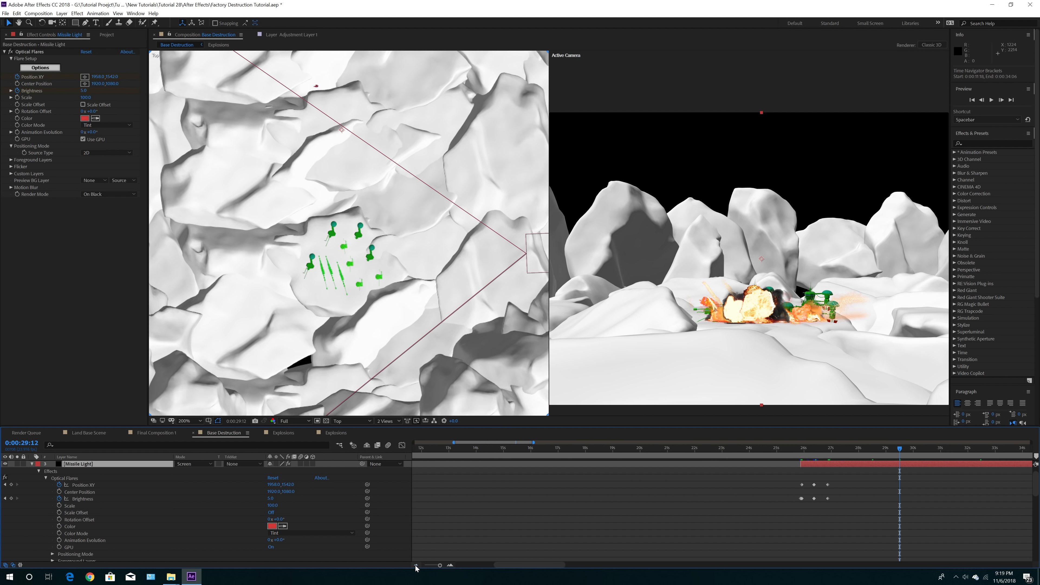
drag(563, 567, 580, 568)
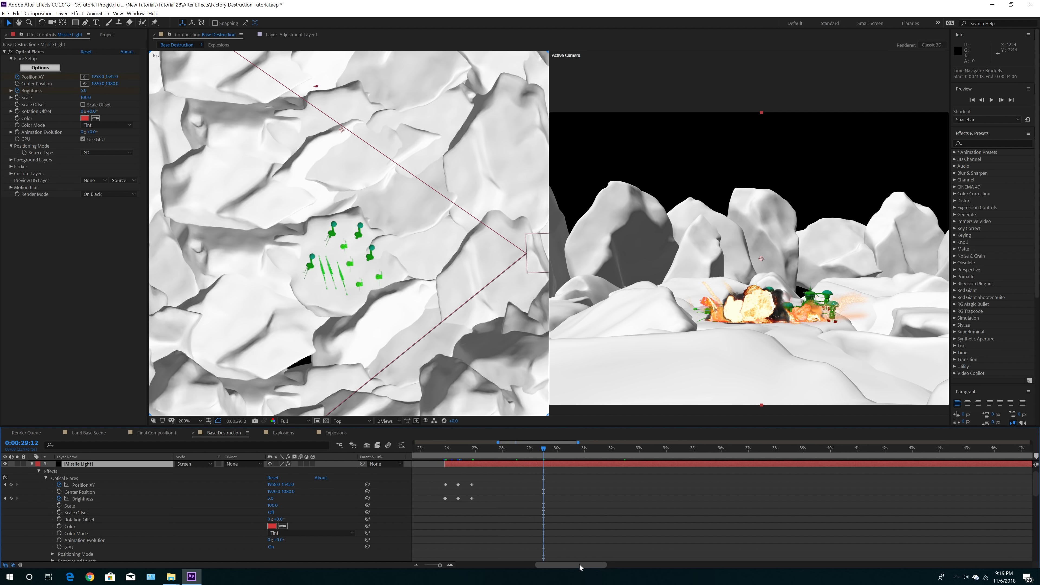
drag(544, 449, 444, 484)
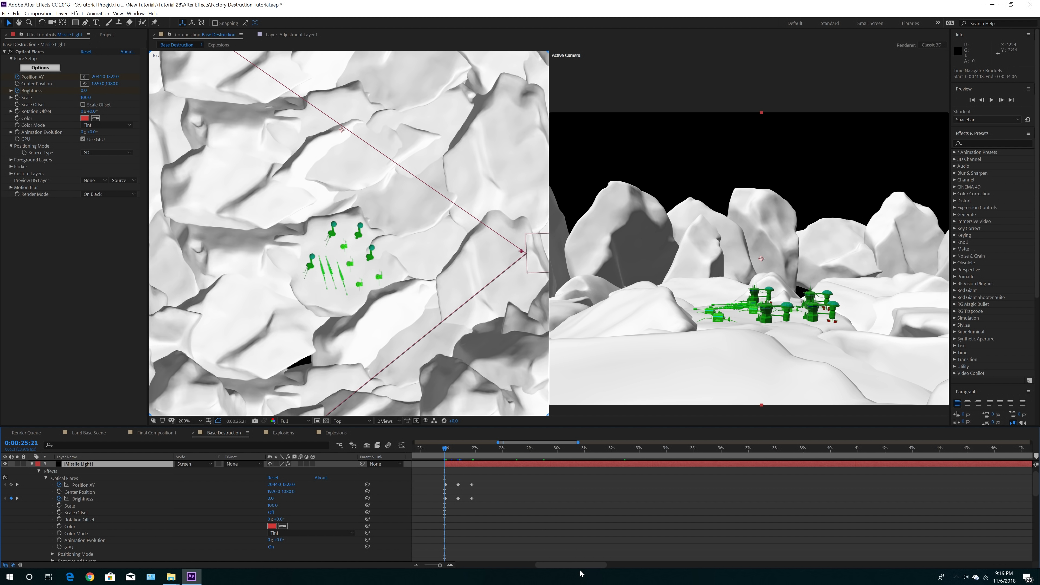
Review the Missile Light layer's Opacity keyframes frame by frame from 0:00:26:20 to 0:00:26:22, and collapse the layer's properties.
drag(575, 565, 558, 566)
scroll(629, 526, down, 5)
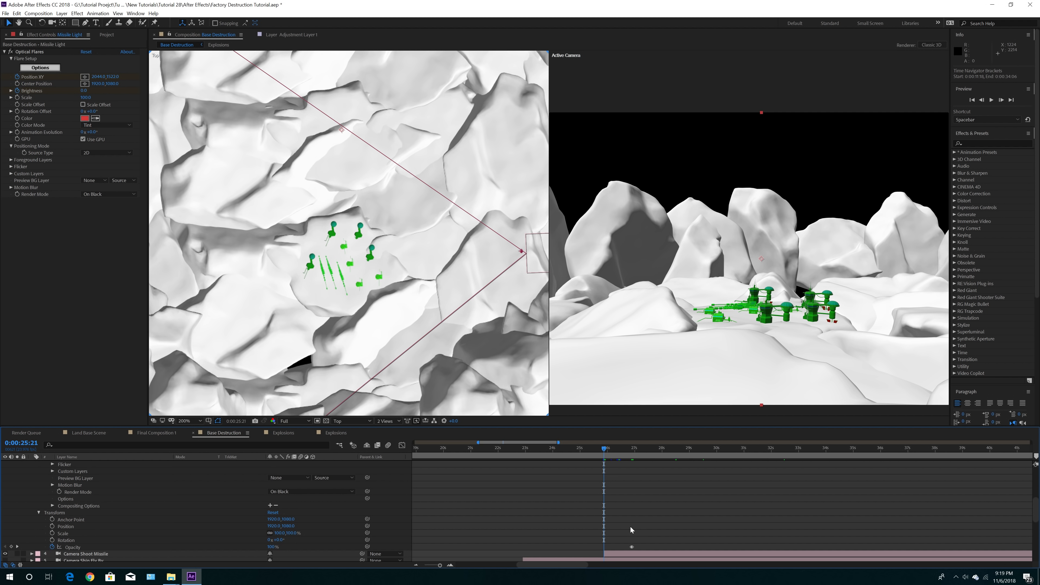
click(630, 449)
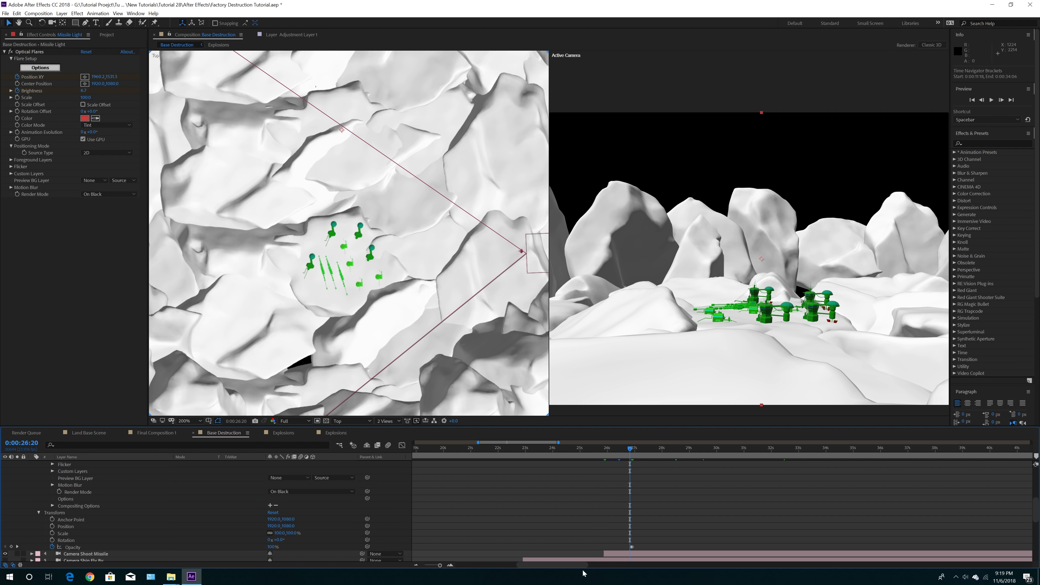
click(451, 567)
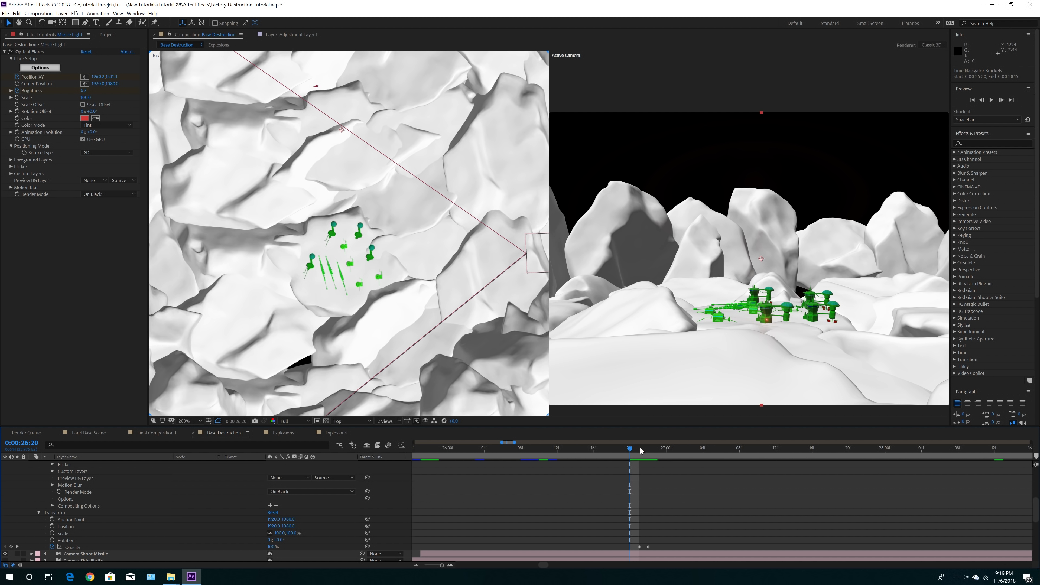
drag(630, 449, 639, 449)
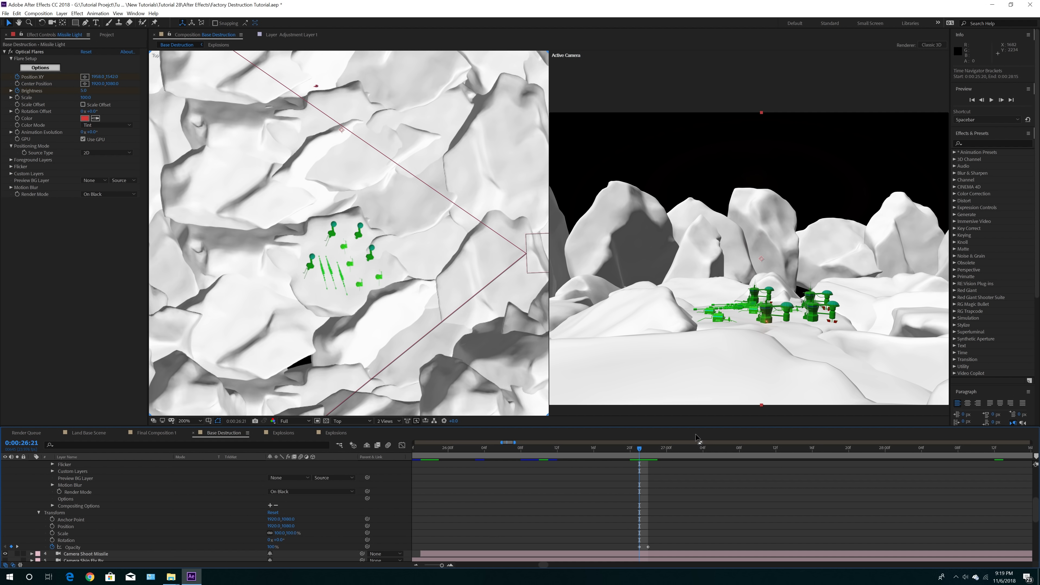
click(645, 453)
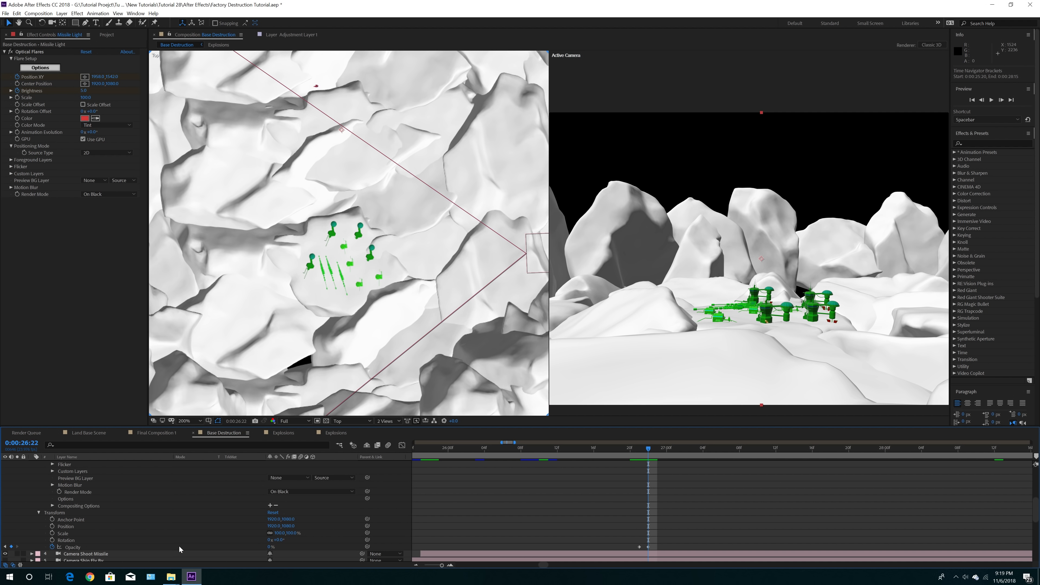
scroll(179, 545, up, 5)
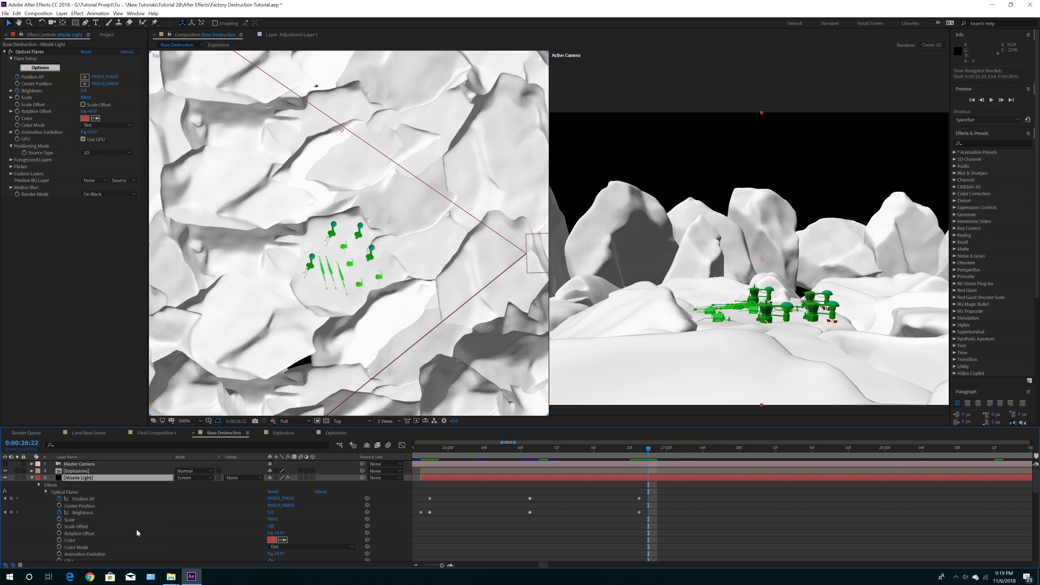
click(32, 479)
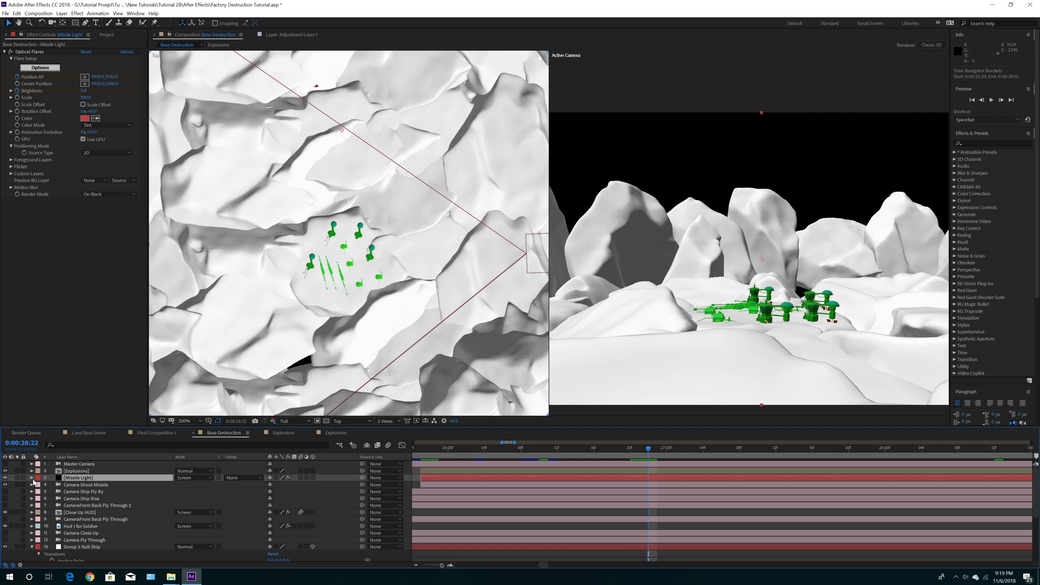